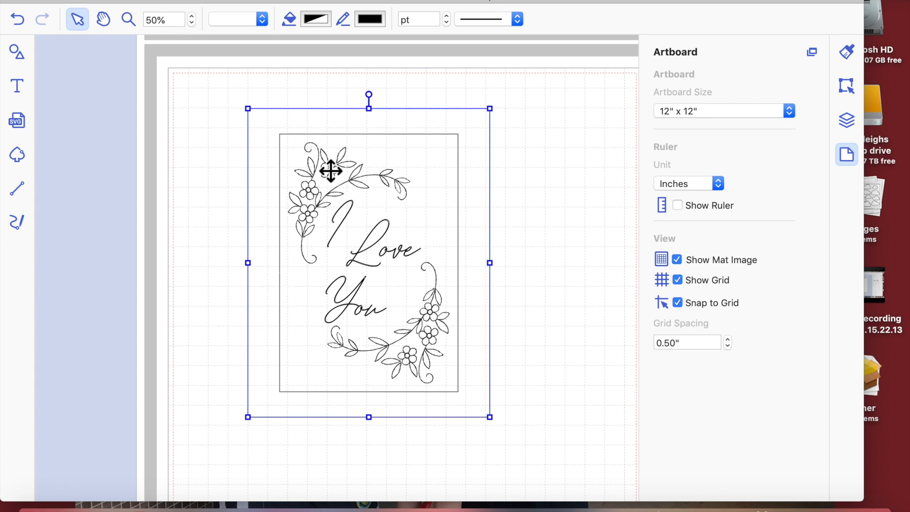
# - Move the whole "I Love You" card design off the artboard's left side to leave the artboard empty
pyautogui.click(505, 249)
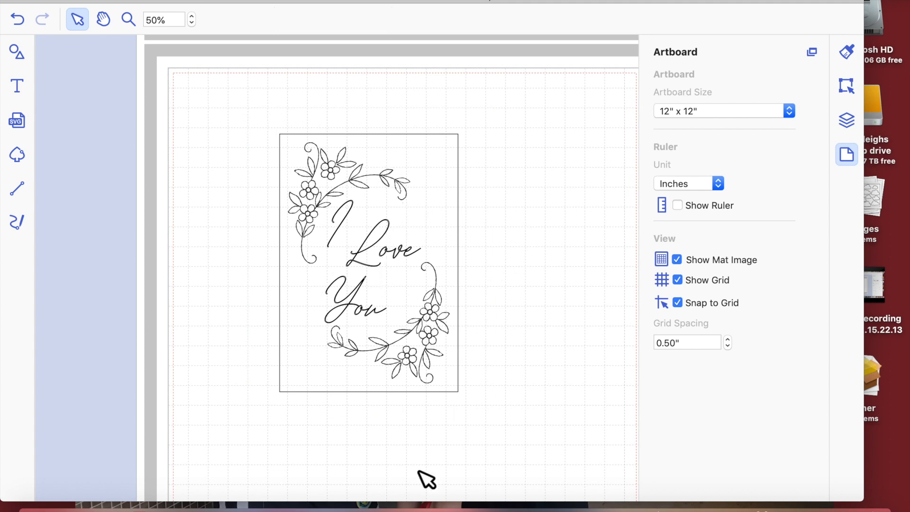
pyautogui.click(284, 247)
pyautogui.moveTo(285, 247); pyautogui.dragTo(55, 245)
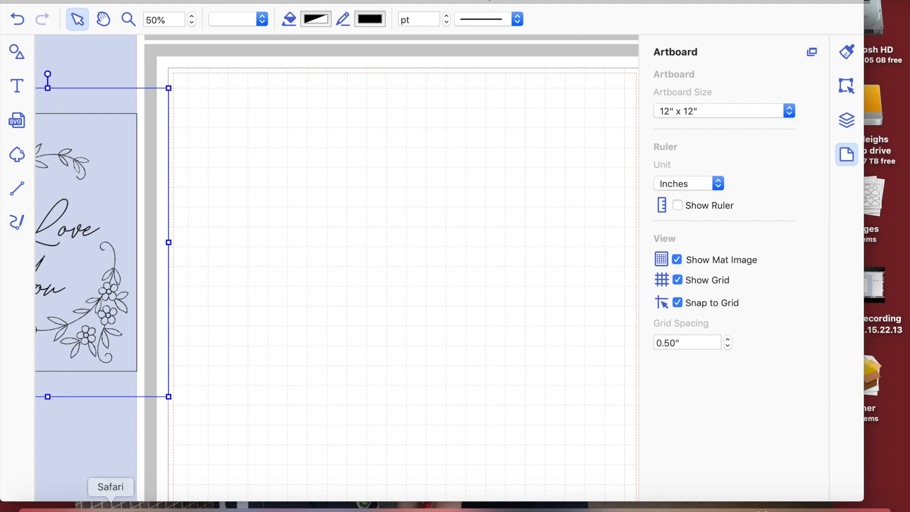
# - Switch to Safari and open the dafont.com font website
pyautogui.click(112, 505)
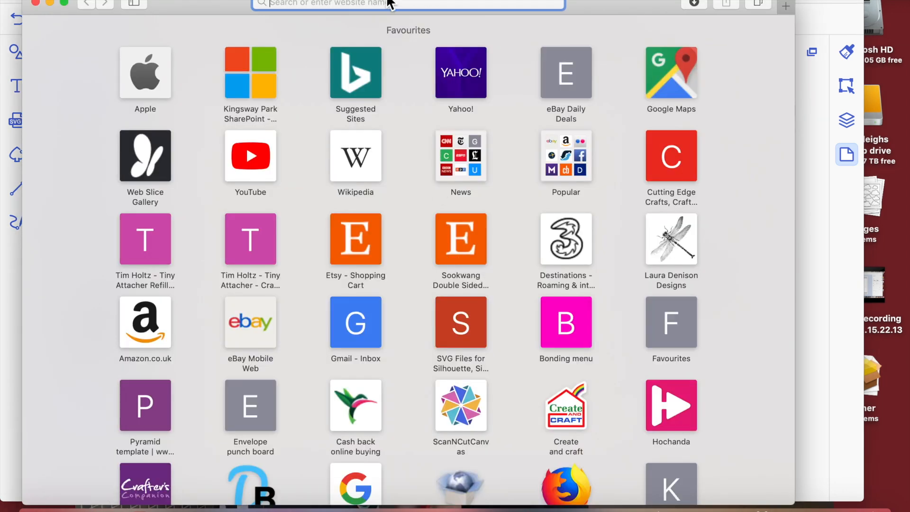
pyautogui.write('dafont')
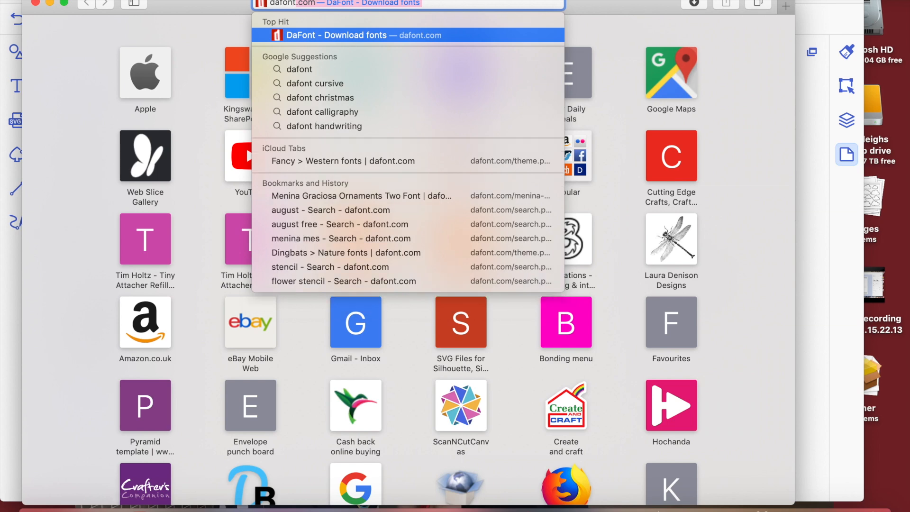
pyautogui.press('Return')
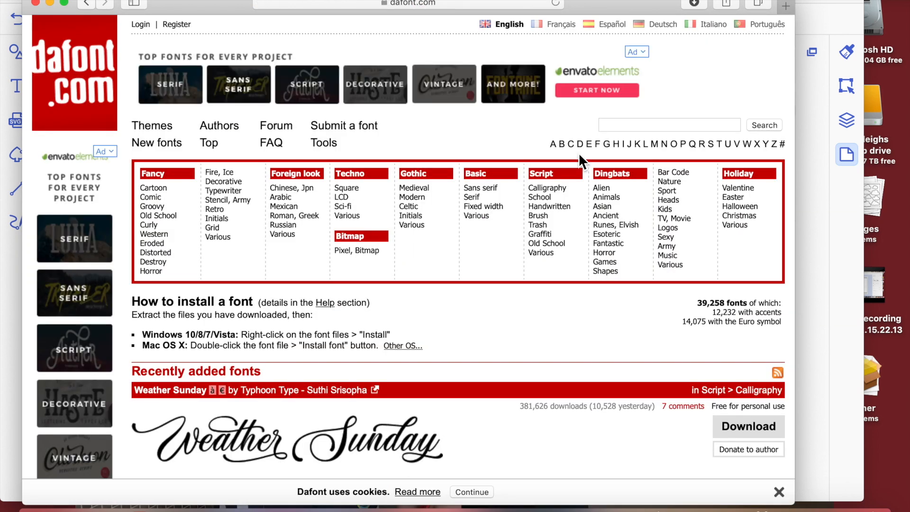
# - Search the font site for "august" and look over the matching fonts
pyautogui.click(617, 125)
pyautogui.write('august')
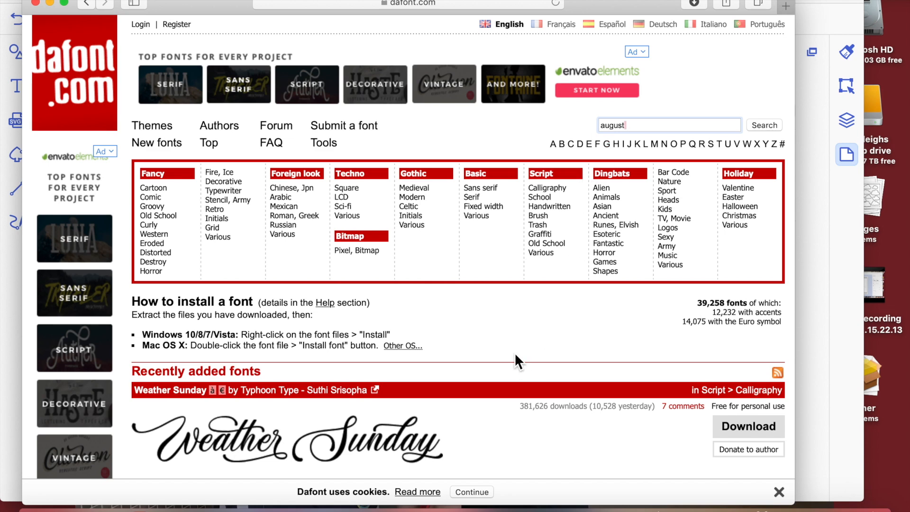
pyautogui.click(772, 124)
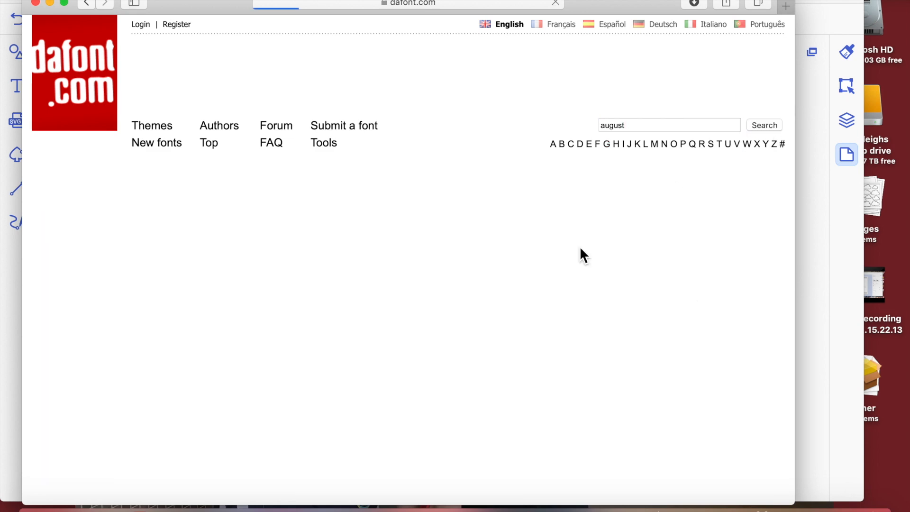
pyautogui.scroll(-3, 513, 284)
pyautogui.scroll(-5, 513, 283)
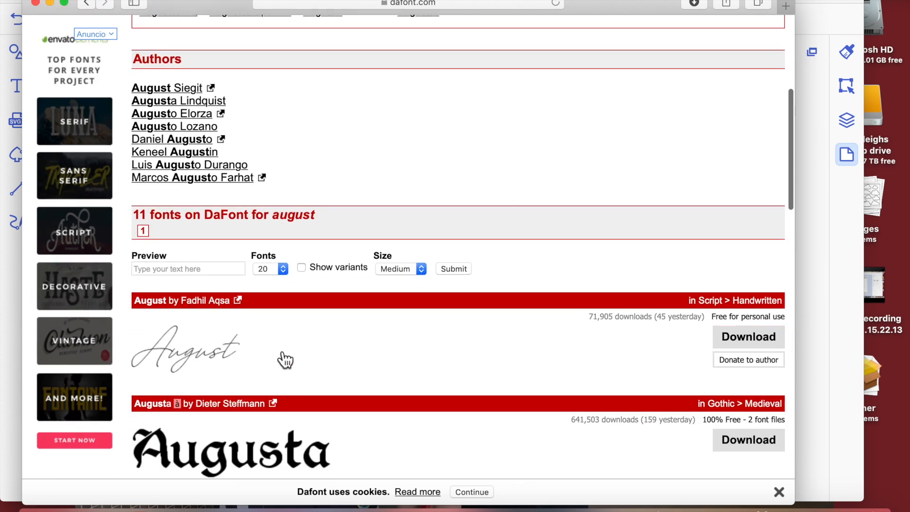
pyautogui.scroll(8, 498, 147)
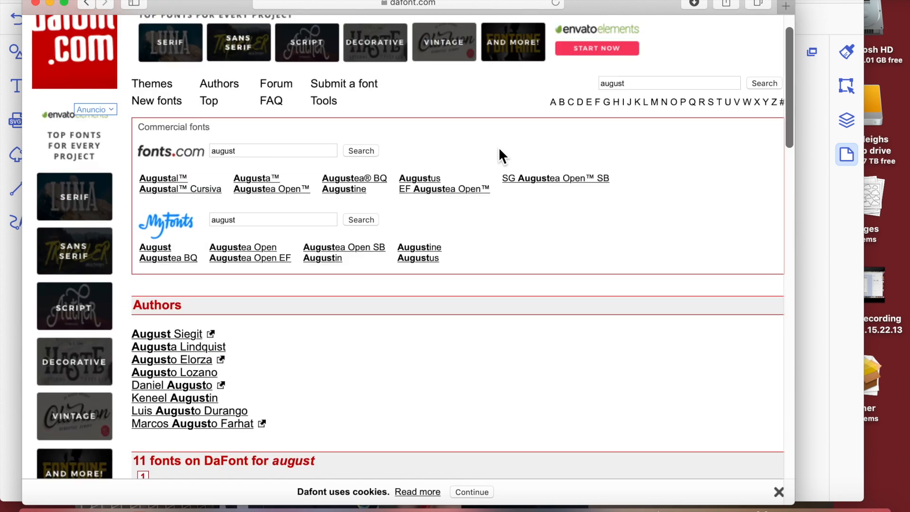
# - Replace the font site's search term with "menina mes" and run the search
pyautogui.click(644, 125)
pyautogui.press('BackSpace')
pyautogui.press('BackSpace')
pyautogui.press('BackSpace')
pyautogui.press('BackSpace')
pyautogui.press('BackSpace')
pyautogui.press('BackSpace')
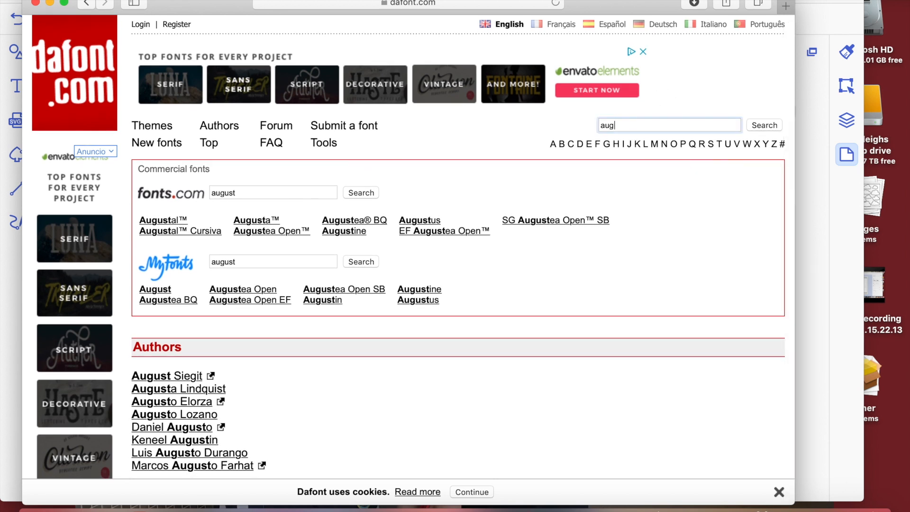
pyautogui.write('menina')
pyautogui.press('BackSpace')
pyautogui.press('BackSpace')
pyautogui.press('BackSpace')
pyautogui.press('BackSpace')
pyautogui.press('BackSpace')
pyautogui.write('nina')
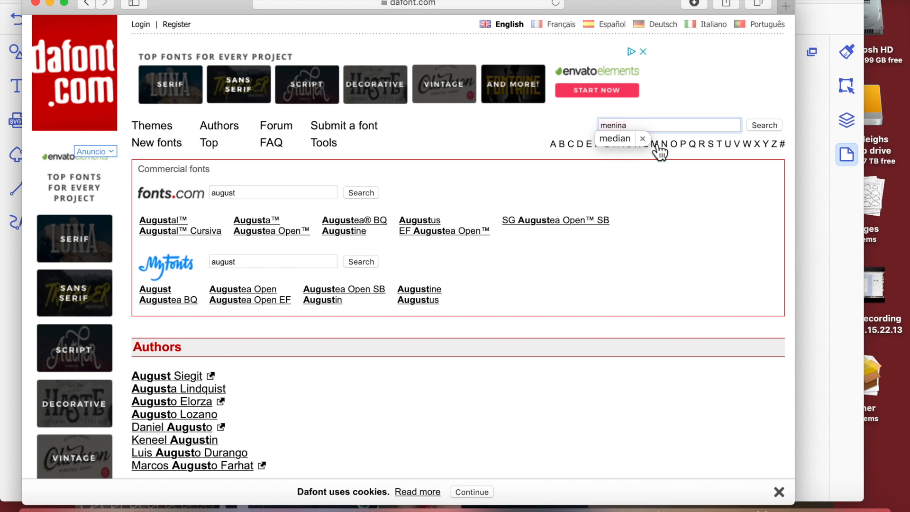
pyautogui.click(643, 138)
pyautogui.write('mes')
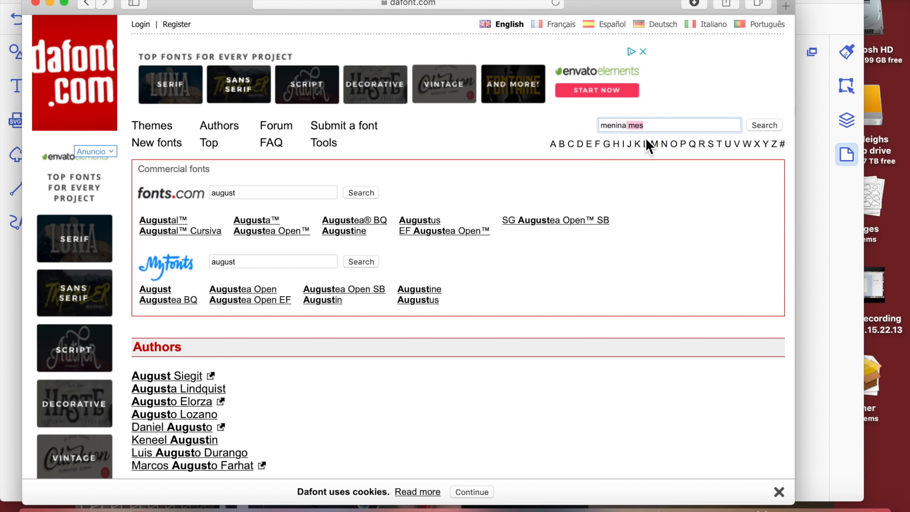
pyautogui.click(761, 126)
# - Download the Menina Graciosa Ornaments Two font from the search results
pyautogui.scroll(-5, 615, 260)
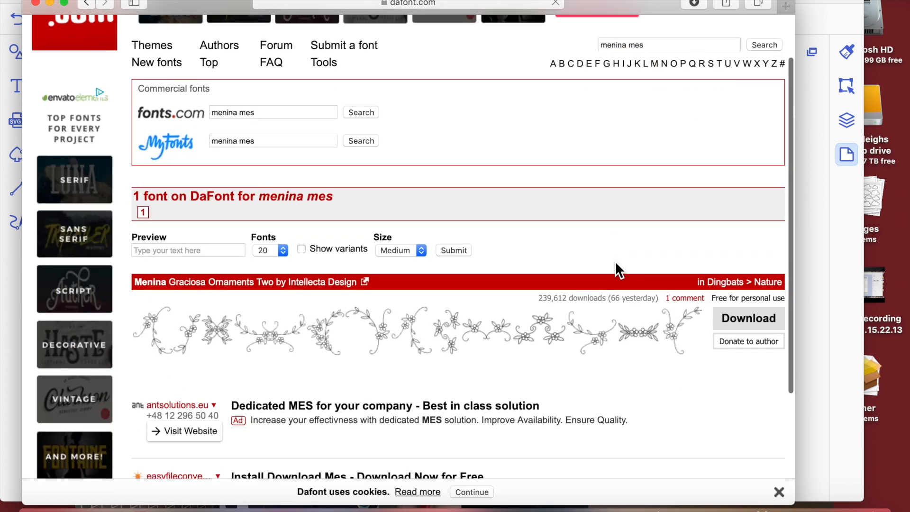
pyautogui.scroll(-1, 615, 261)
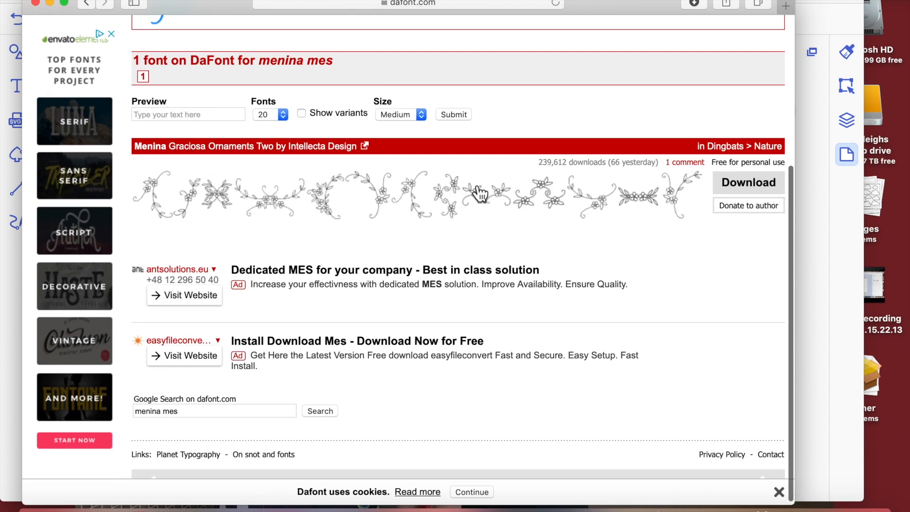
pyautogui.click(759, 190)
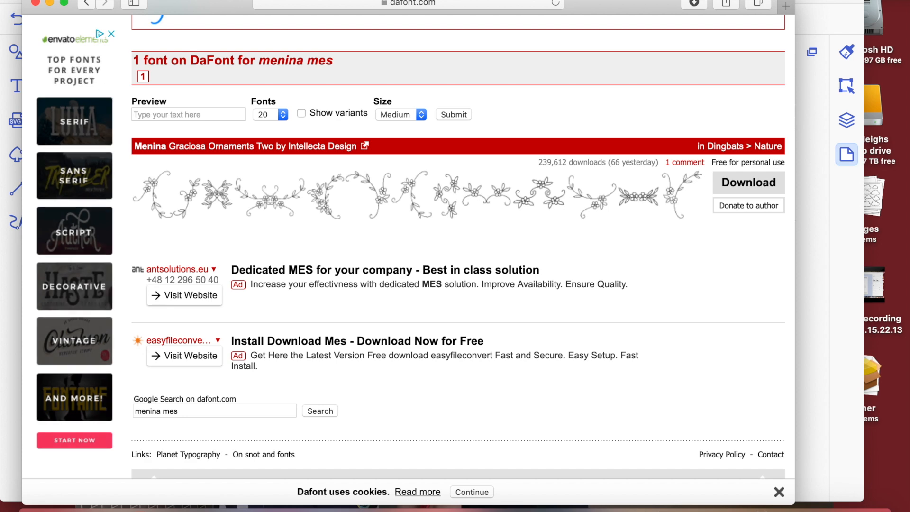
# - Minimize the browser to return to the card design in CanvasWorkspace and look through the Text tool's available fonts
pyautogui.click(50, 4)
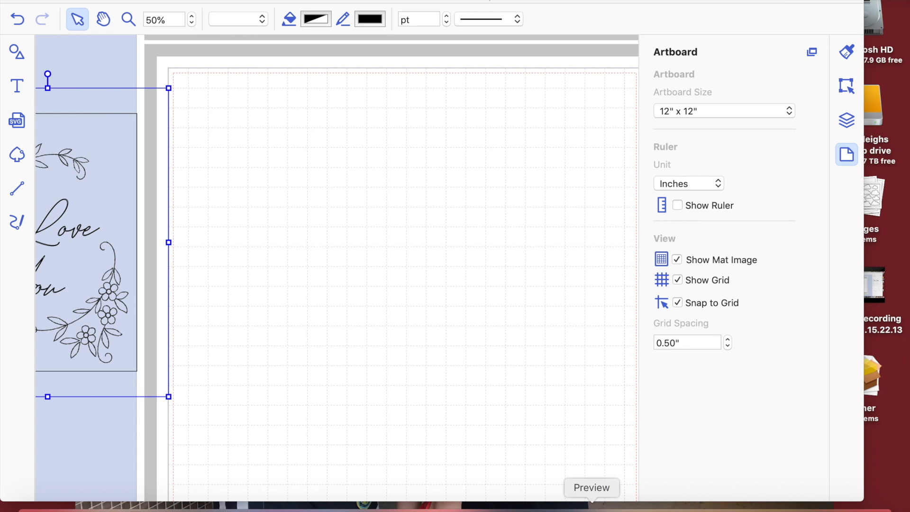
pyautogui.click(18, 90)
pyautogui.click(17, 88)
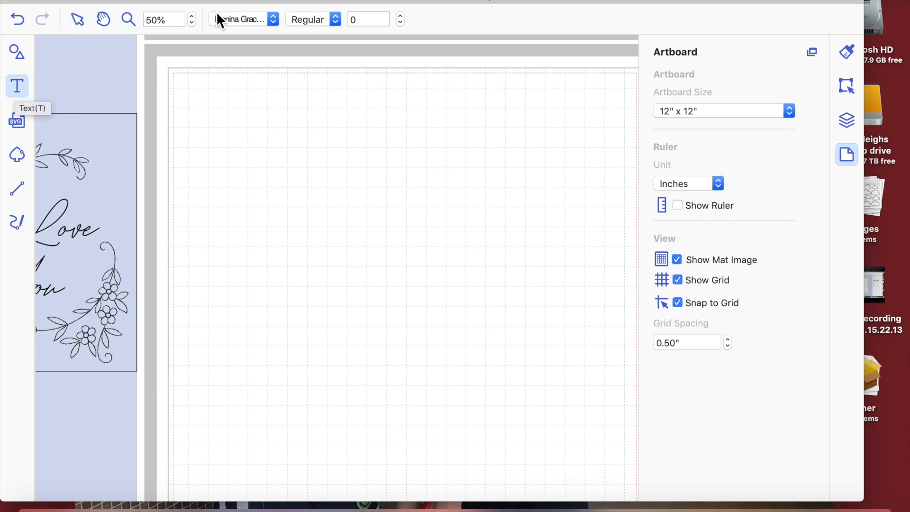
pyautogui.click(274, 19)
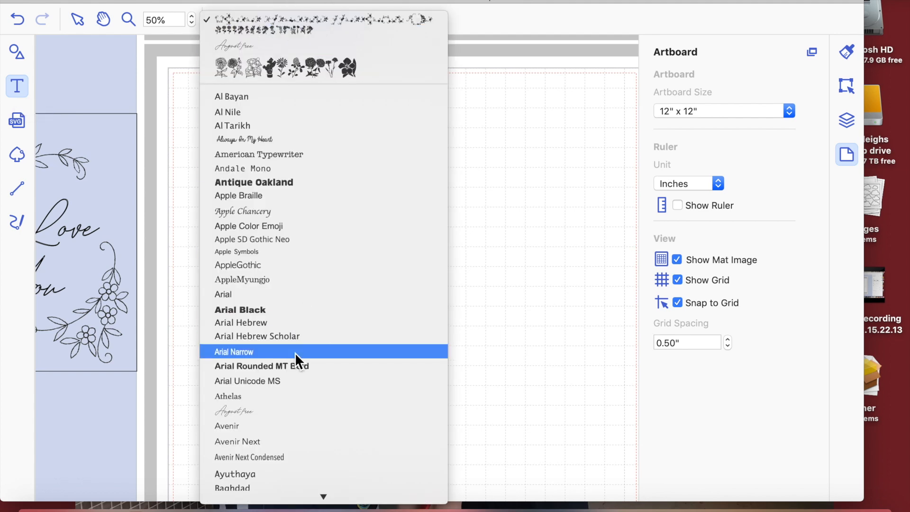
pyautogui.click(547, 85)
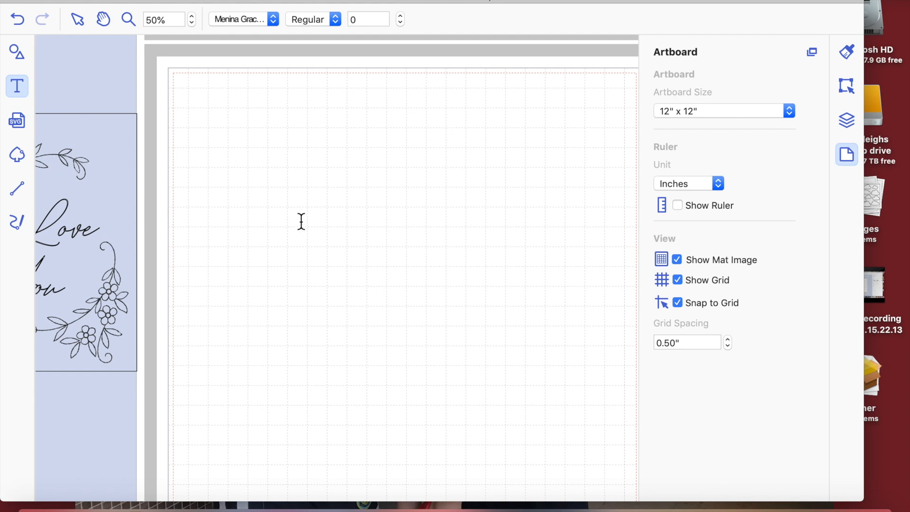
# - Add a plain square from the basic shapes and place it on the artboard at X 1.50", Y 2.00"
pyautogui.click(17, 52)
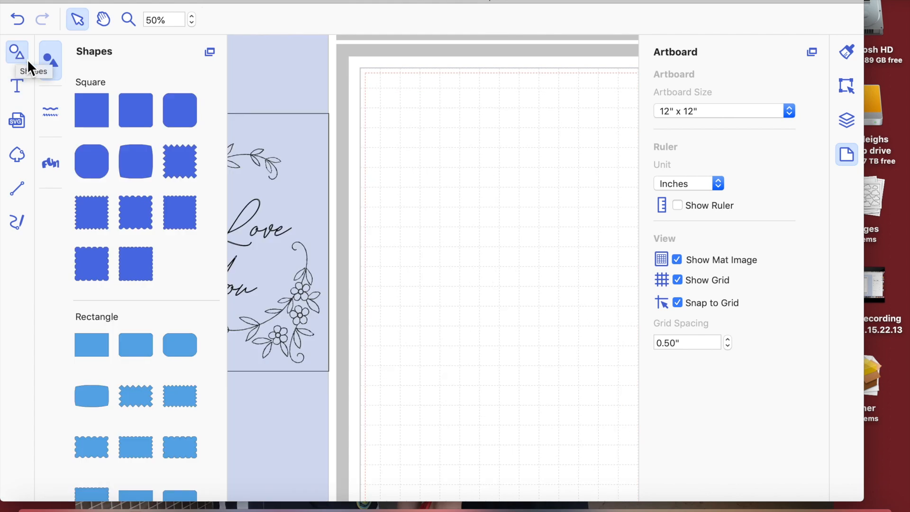
pyautogui.moveTo(93, 106); pyautogui.dragTo(492, 139)
pyautogui.click(16, 56)
pyautogui.moveTo(329, 157); pyautogui.dragTo(360, 234)
# - Set the square's width to 4.5" without maintaining the aspect ratio
pyautogui.click(847, 88)
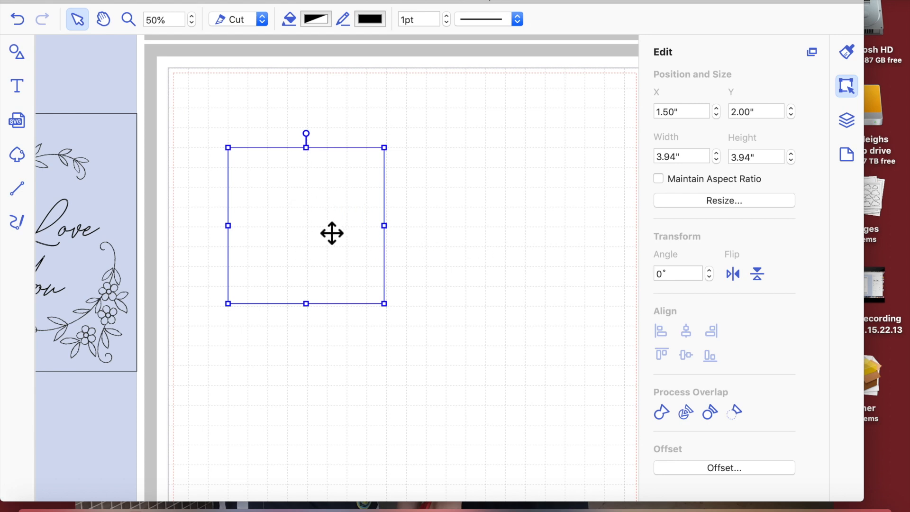
pyautogui.moveTo(687, 163); pyautogui.dragTo(643, 165)
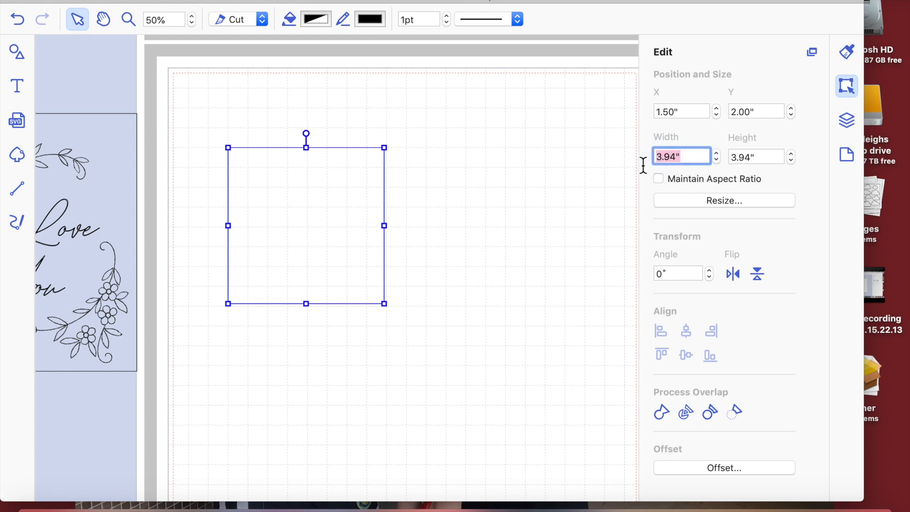
pyautogui.write('4.')
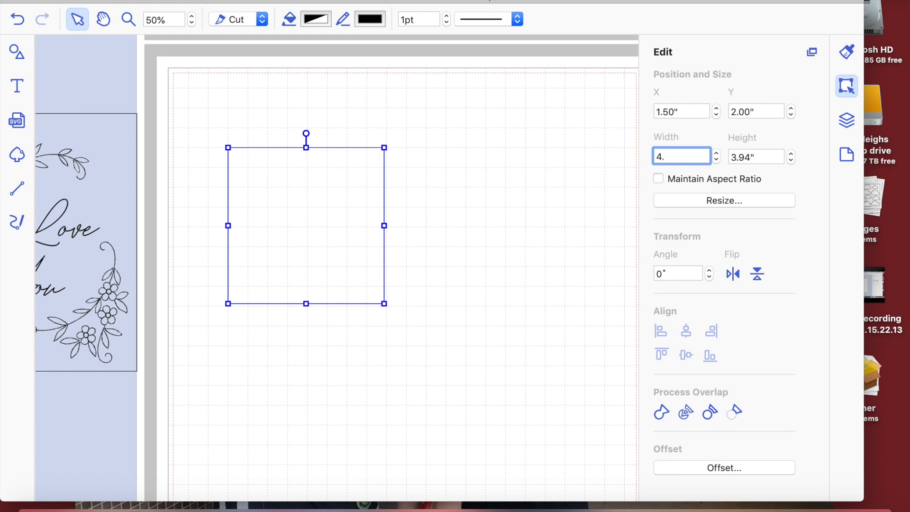
pyautogui.write('5')
pyautogui.press('Return')
# - Set the shape's height to 6.5" and deselect it
pyautogui.moveTo(763, 162); pyautogui.dragTo(715, 156)
pyautogui.write('6')
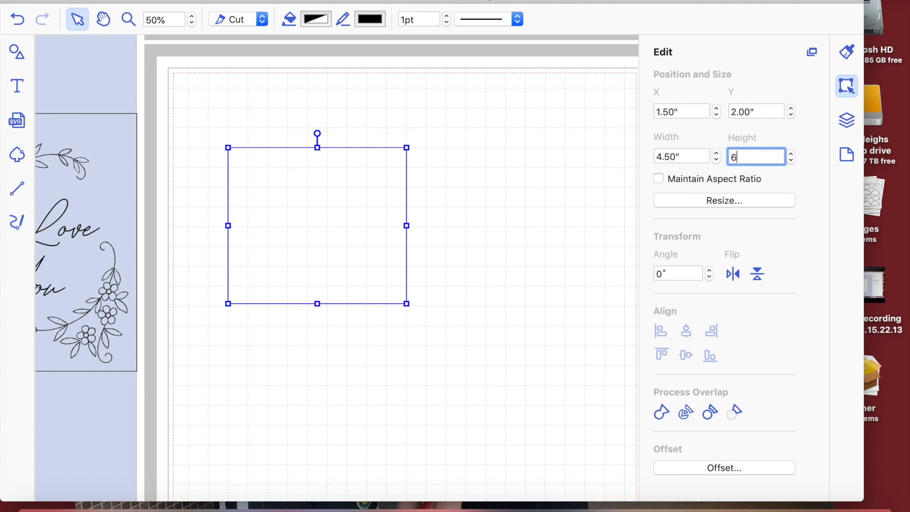
pyautogui.write('.5')
pyautogui.click(487, 262)
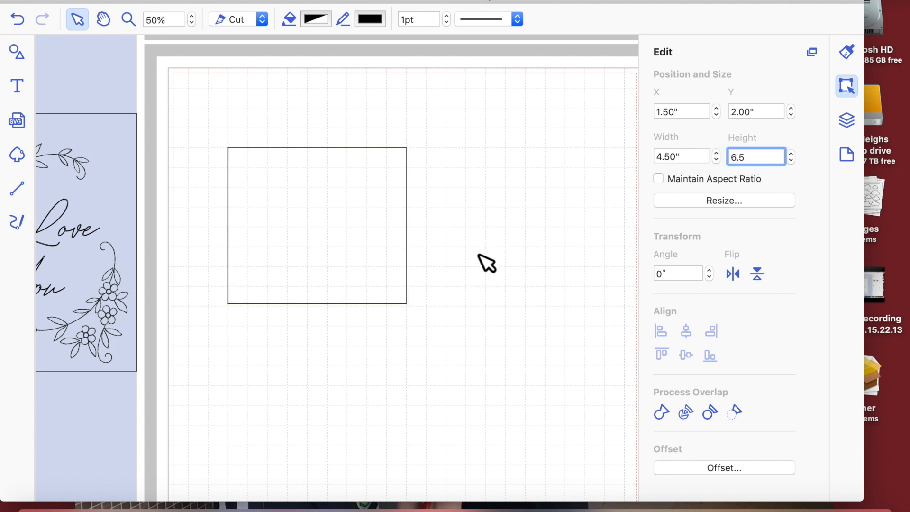
pyautogui.click(323, 280)
pyautogui.moveTo(760, 161); pyautogui.dragTo(721, 158)
pyautogui.write('5')
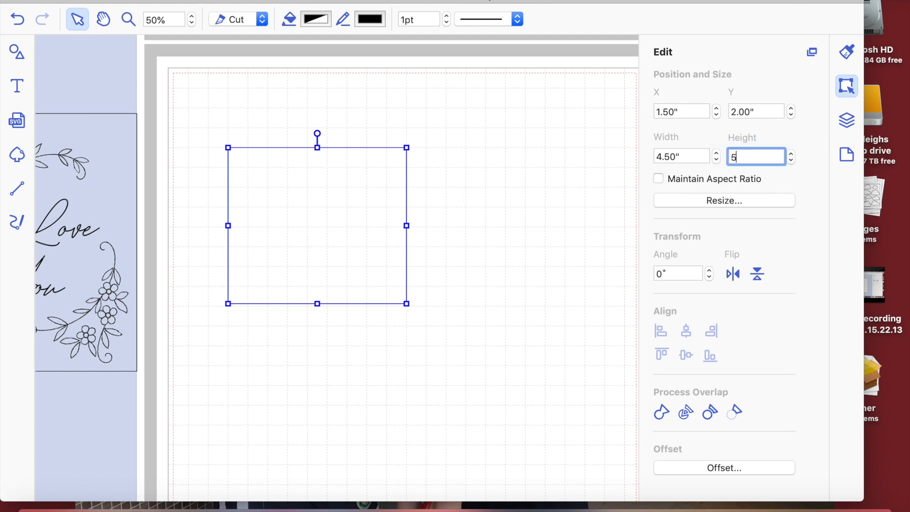
pyautogui.write('6.')
pyautogui.press('Return')
pyautogui.click(589, 341)
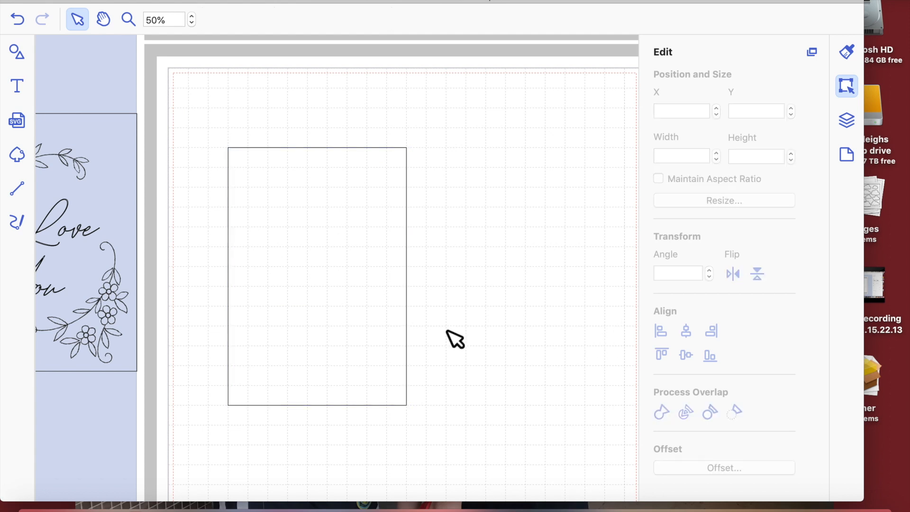
# - Check the rectangle's dimensions, then set the artboard's grid spacing to 0.25"
pyautogui.click(372, 297)
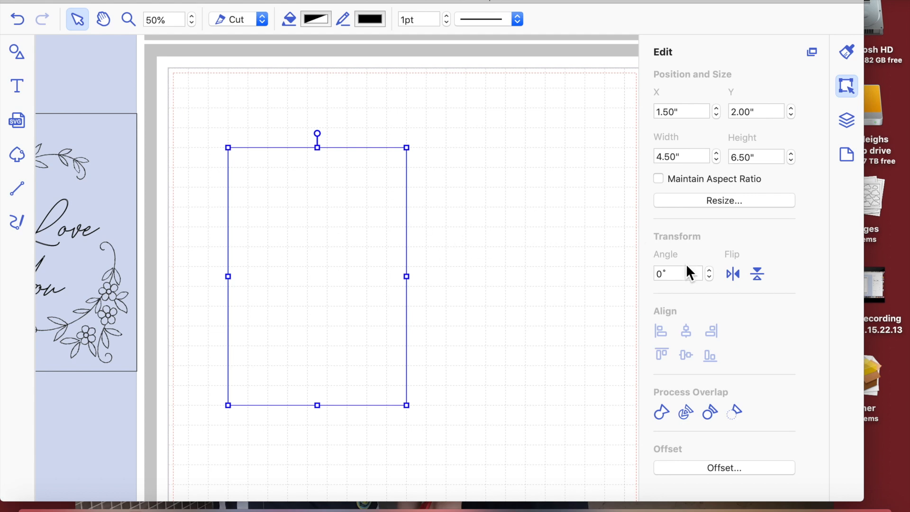
pyautogui.click(488, 341)
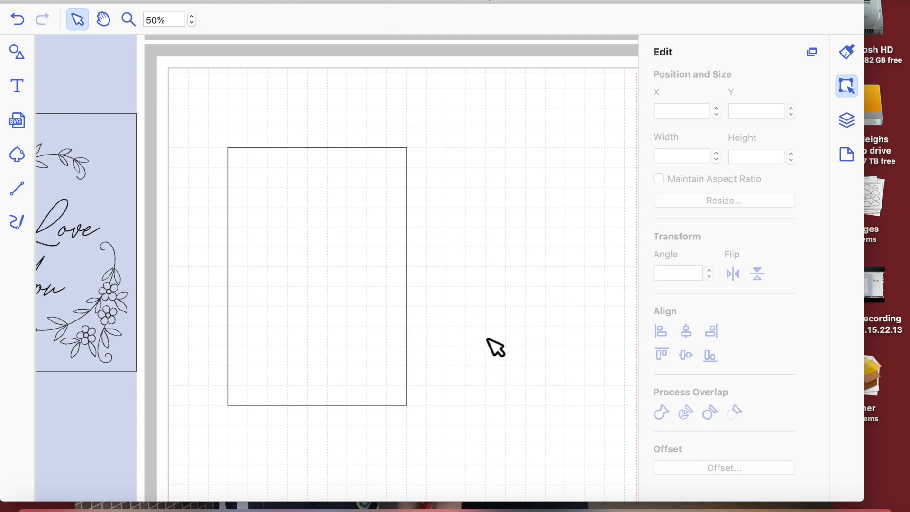
pyautogui.click(848, 157)
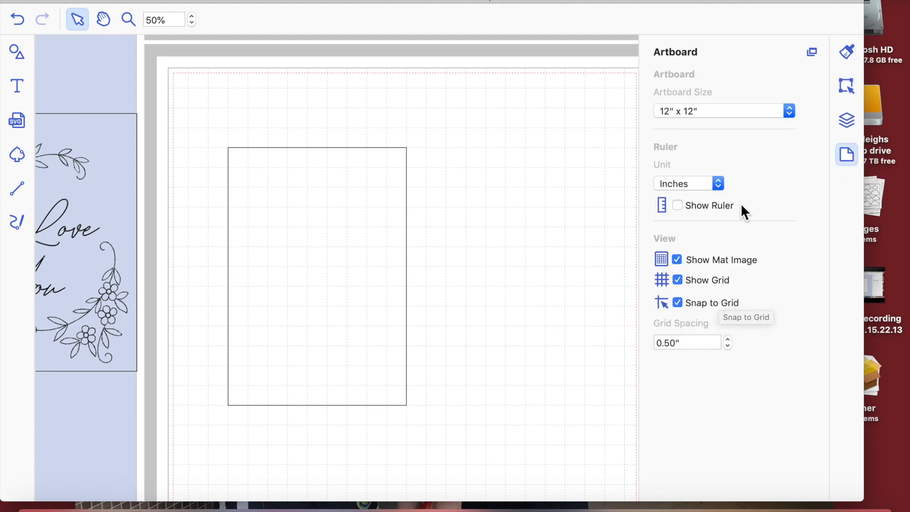
pyautogui.click(728, 347)
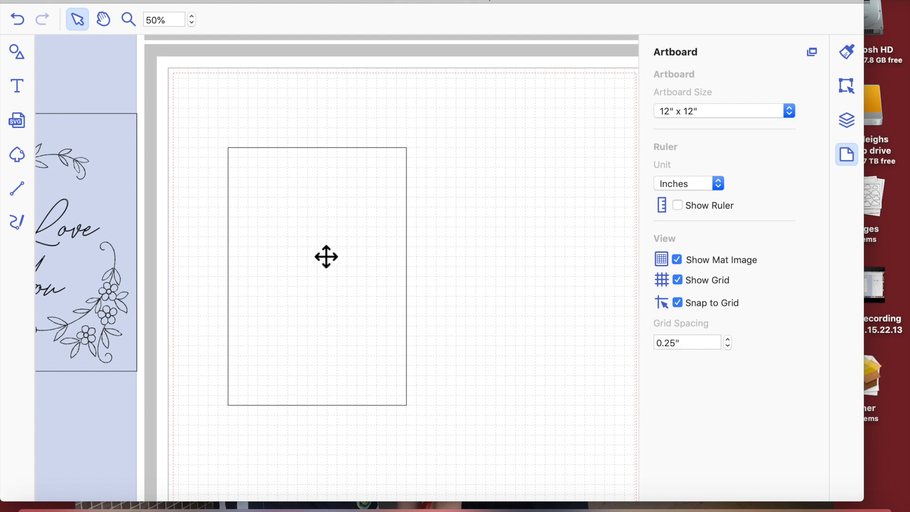
# - Nudge the rectangle up the artboard by five grid steps
pyautogui.click(299, 254)
pyautogui.press('Up')
pyautogui.press('Up')
pyautogui.press('Up')
pyautogui.press('Up')
pyautogui.press('Up')
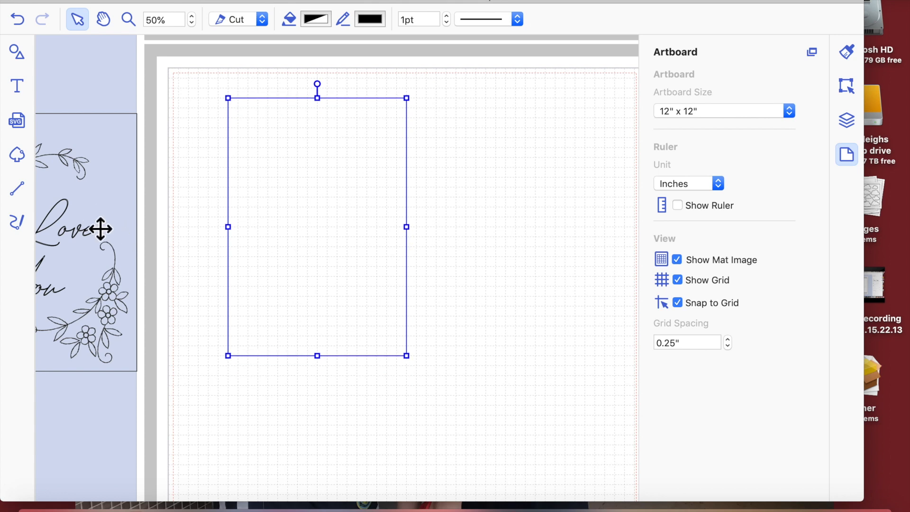
# - Add the letter "a" as text in the Menina Graciosa ornament font beside the rectangle
pyautogui.click(18, 88)
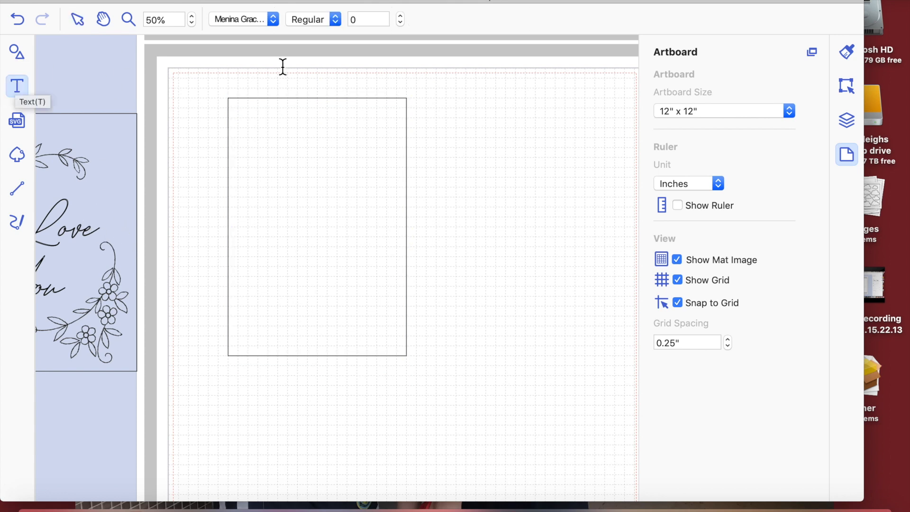
pyautogui.click(274, 22)
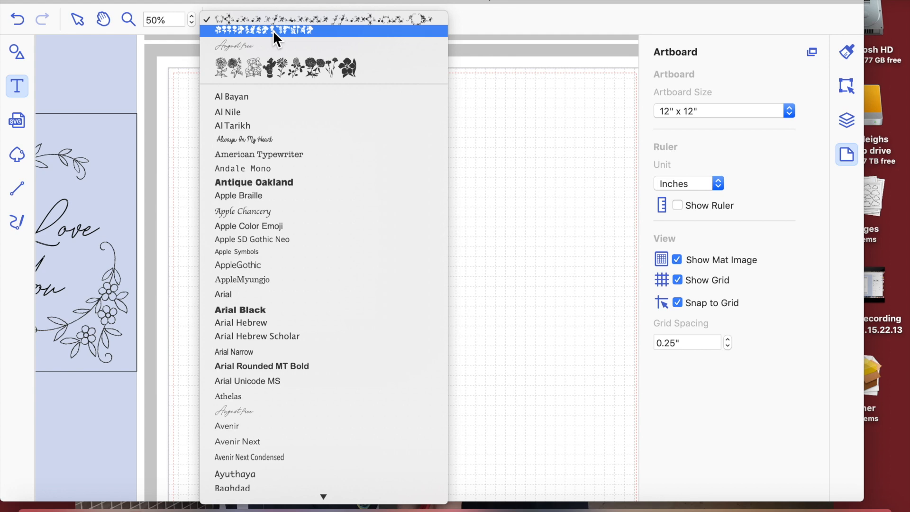
pyautogui.click(312, 21)
pyautogui.click(473, 130)
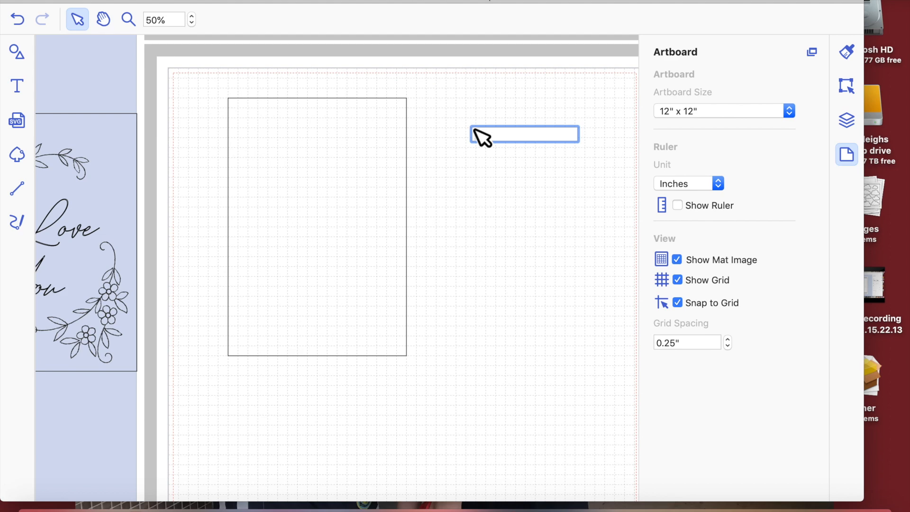
pyautogui.write('a')
pyautogui.press('Return')
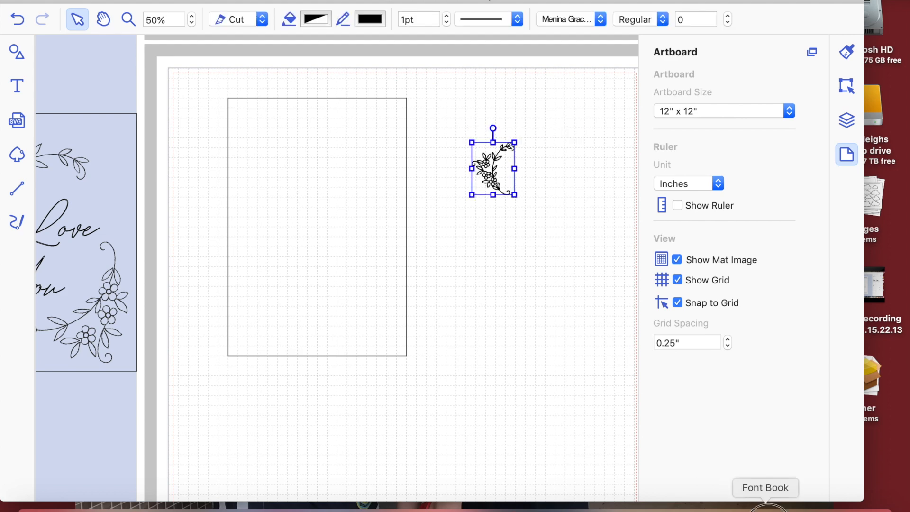
# - Switch to Font Book, browse the Menina Graciosa ornament glyphs and look up which character makes the double-flower ornament
pyautogui.click(765, 506)
pyautogui.scroll(-10, 455, 330)
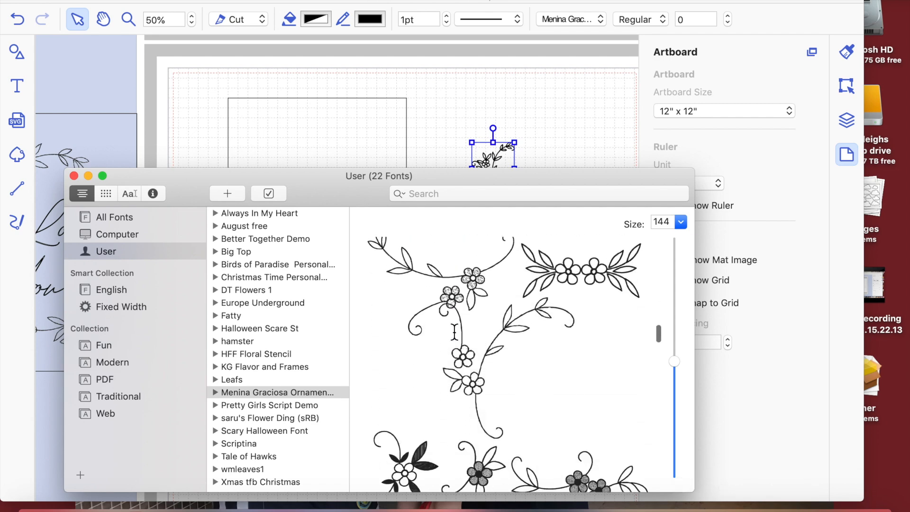
pyautogui.scroll(-10, 455, 331)
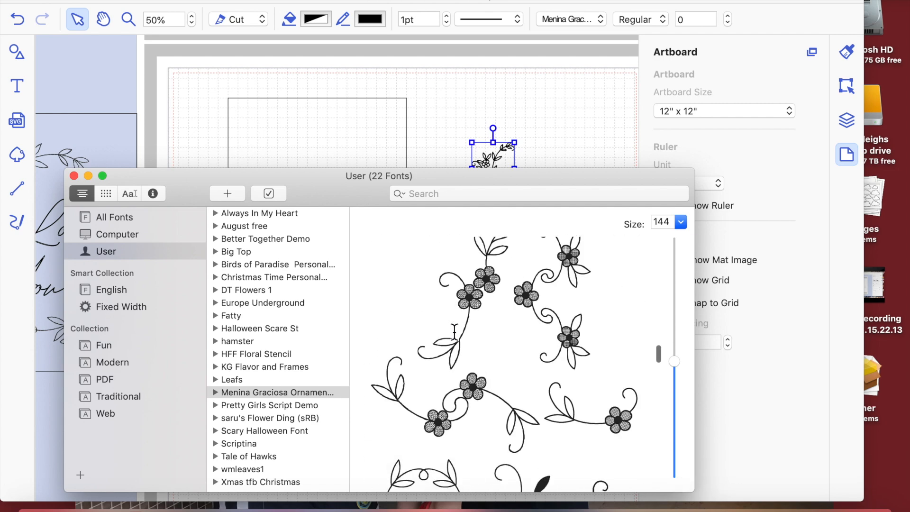
pyautogui.click(575, 371)
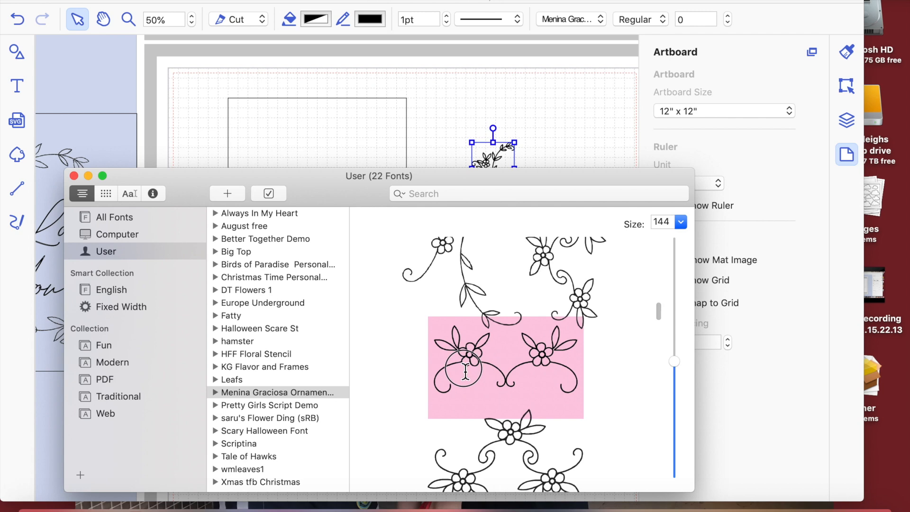
pyautogui.rightClick(463, 366)
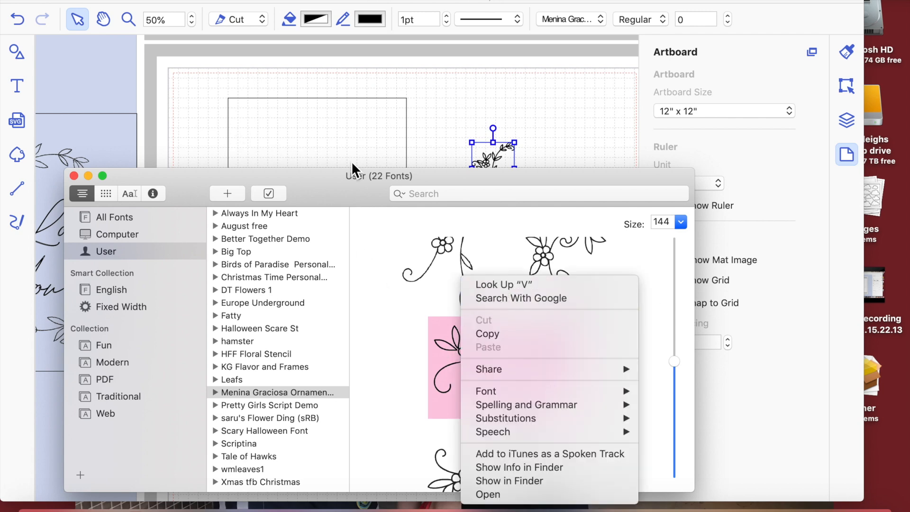
pyautogui.click(455, 121)
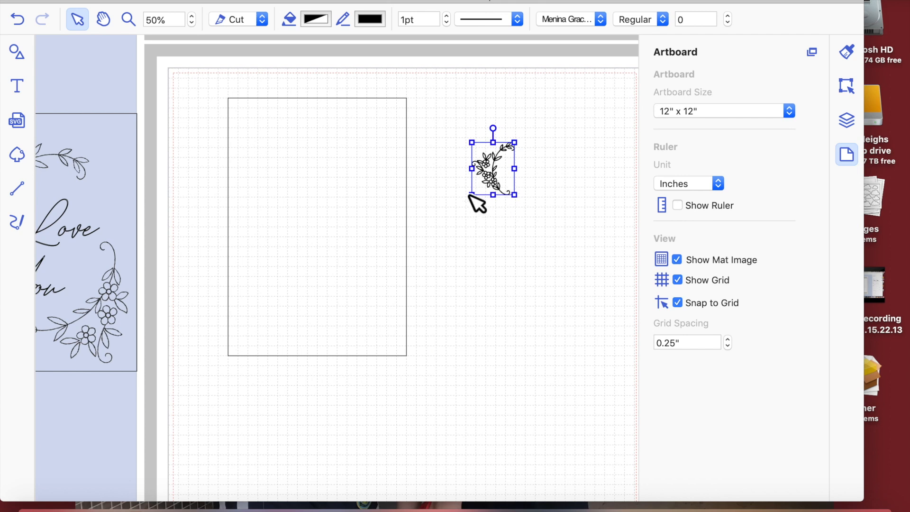
# - Enlarge the floral ornament proportionally to about 2.13" wide by 2.63" high
pyautogui.moveTo(478, 201); pyautogui.dragTo(446, 227)
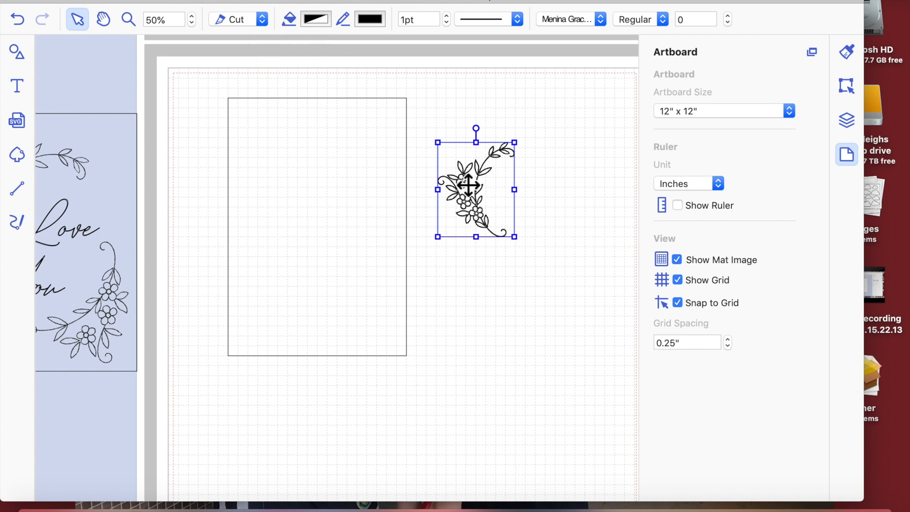
pyautogui.moveTo(476, 128)
pyautogui.mouseDown()
pyautogui.moveTo(535, 147)
pyautogui.moveTo(531, 138)
pyautogui.moveTo(466, 123)
pyautogui.mouseUp()
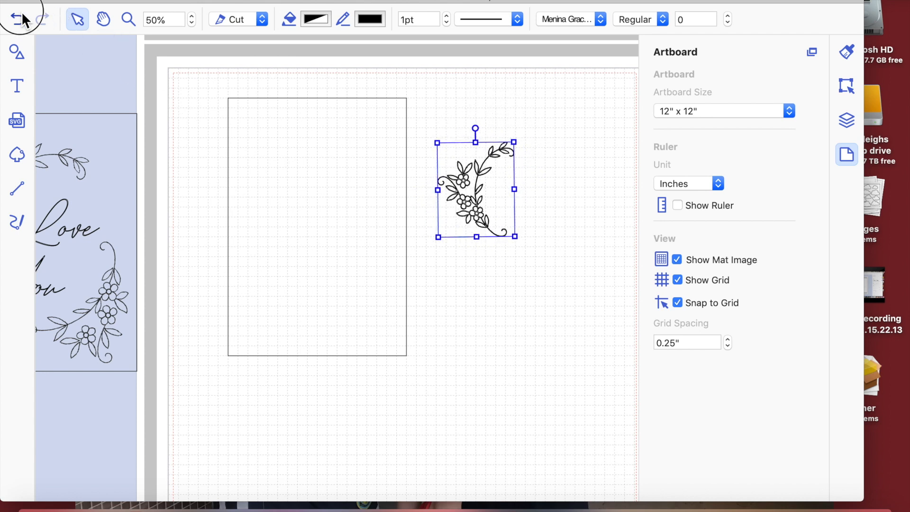
pyautogui.click(520, 244)
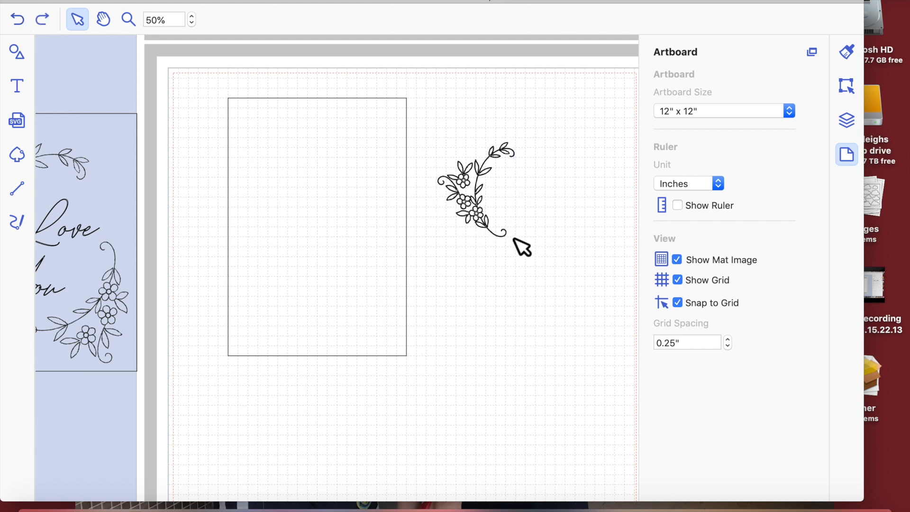
pyautogui.click(481, 218)
pyautogui.moveTo(514, 236); pyautogui.dragTo(523, 244)
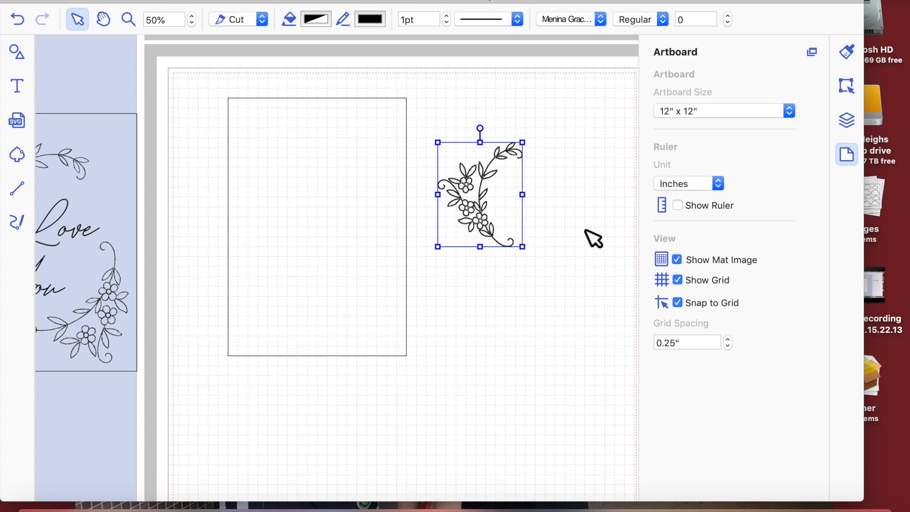
# - Rotate the floral ornament to an angle of 45° and deselect it
pyautogui.click(848, 85)
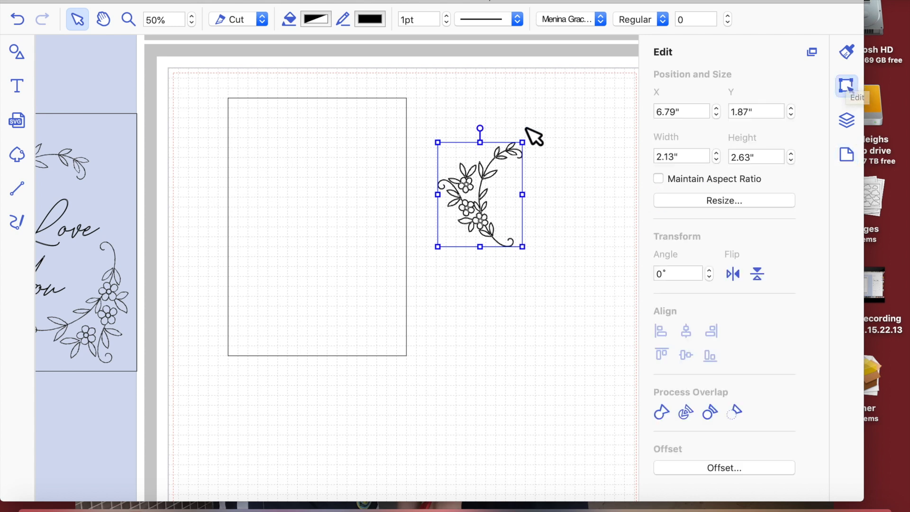
pyautogui.click(650, 275)
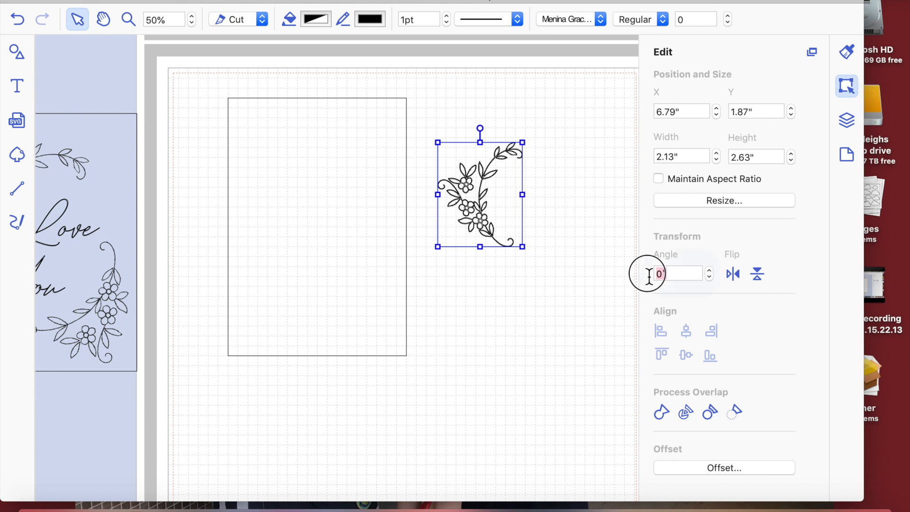
pyautogui.write('45')
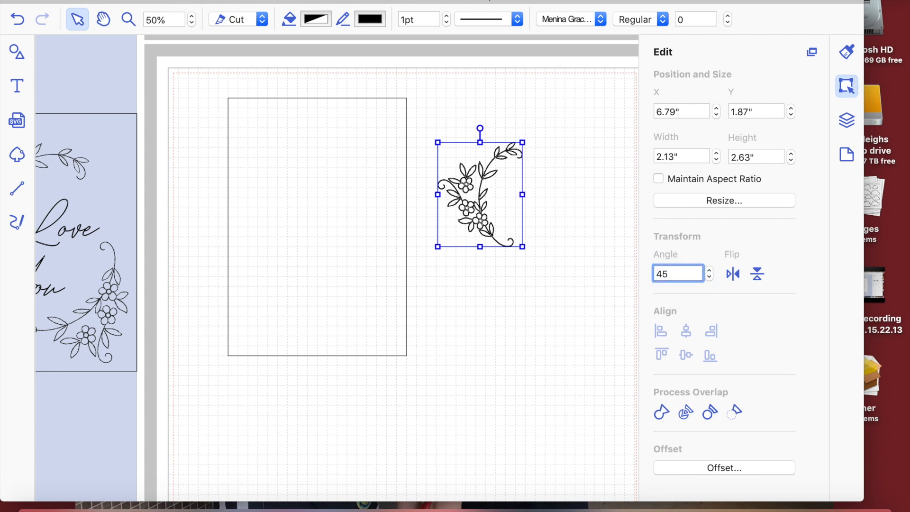
pyautogui.press('Return')
pyautogui.click(490, 294)
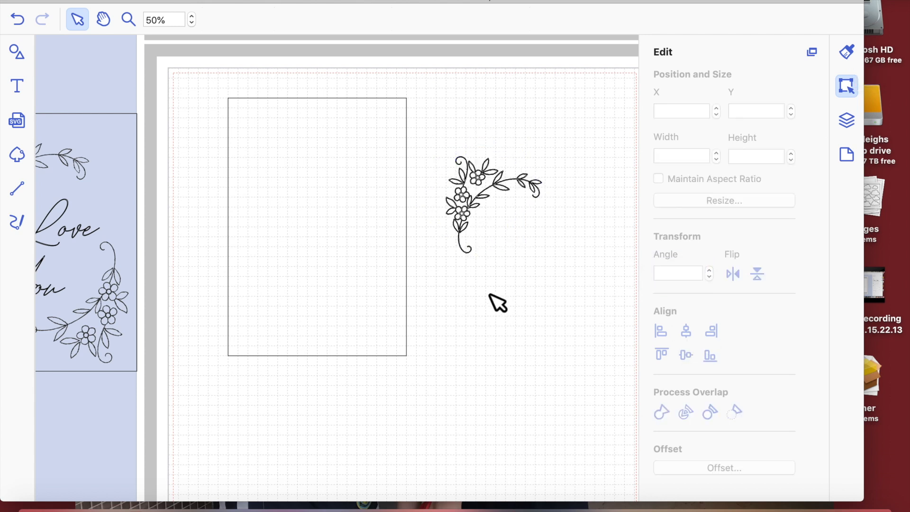
# - Move the ornament slightly up and align its top edge with the top of the rectangle
pyautogui.moveTo(473, 186); pyautogui.dragTo(483, 168)
pyautogui.moveTo(215, 78); pyautogui.dragTo(566, 231)
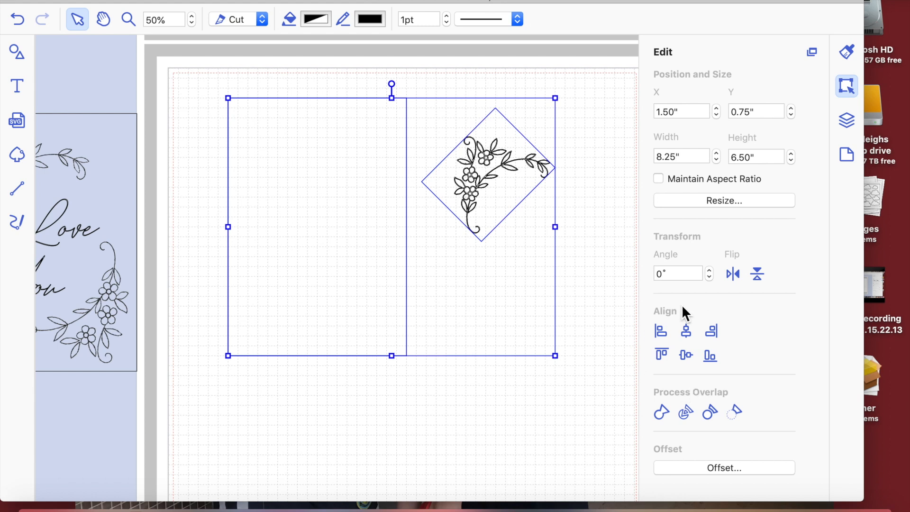
pyautogui.click(661, 354)
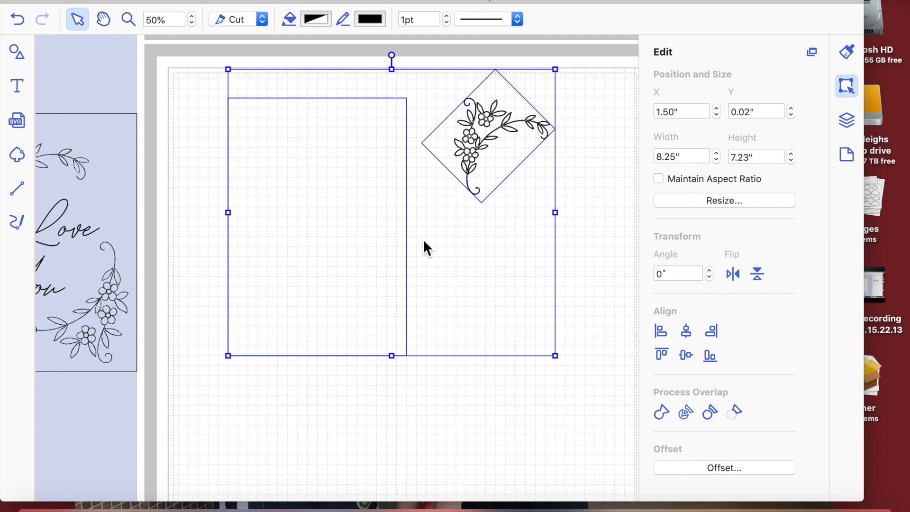
pyautogui.click(538, 417)
pyautogui.moveTo(211, 62); pyautogui.dragTo(545, 301)
pyautogui.click(602, 214)
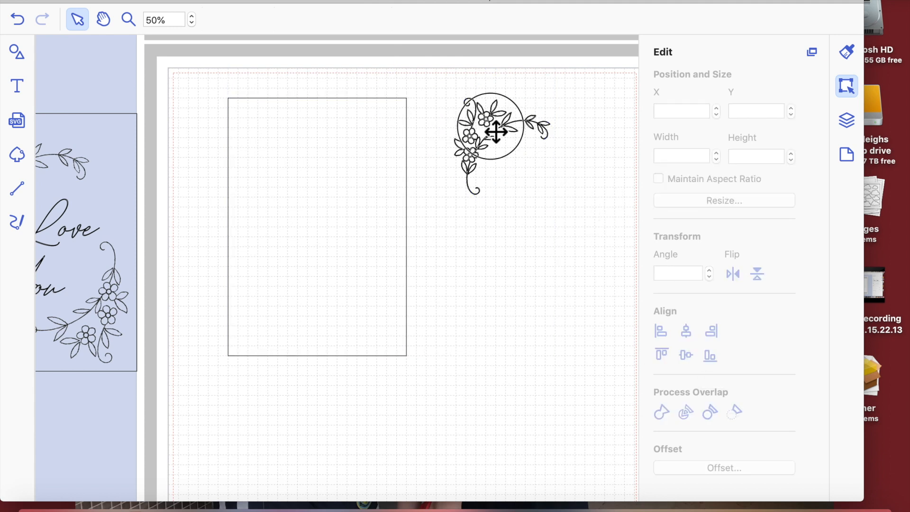
# - Nudge the ornament left across the rectangle's edge until its X position is 4.25"
pyautogui.click(495, 132)
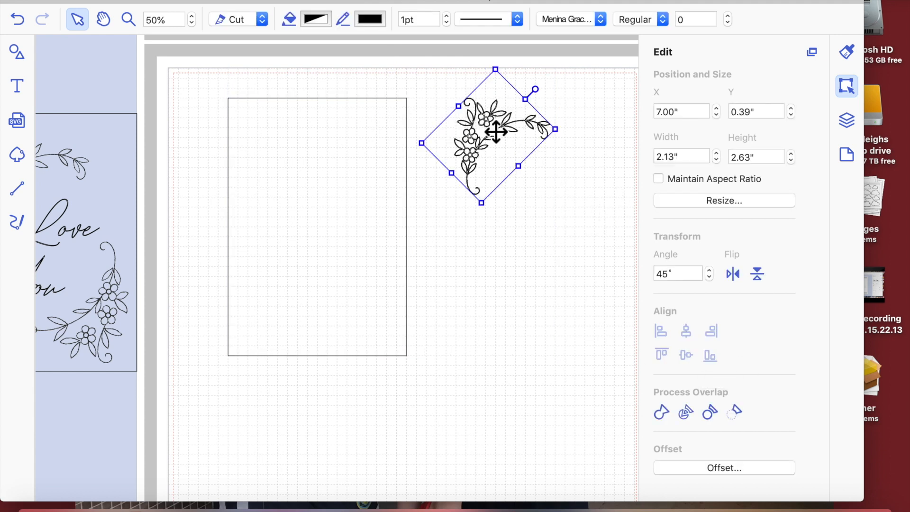
pyautogui.press('Left')
pyautogui.press('Left')
pyautogui.press('Left')
pyautogui.press('Left')
pyautogui.press('Left')
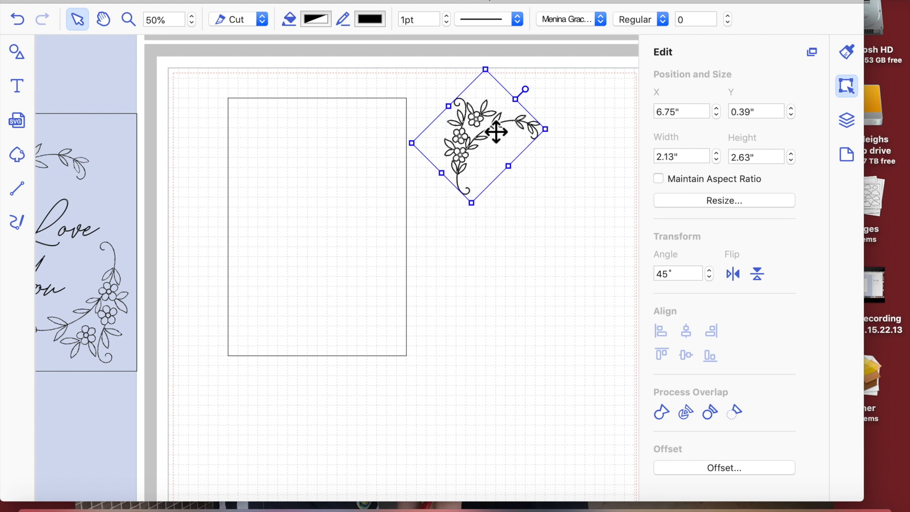
pyautogui.press('Left')
pyautogui.press('Left')
pyautogui.press('Left')
pyautogui.press('Left')
pyautogui.press('Left')
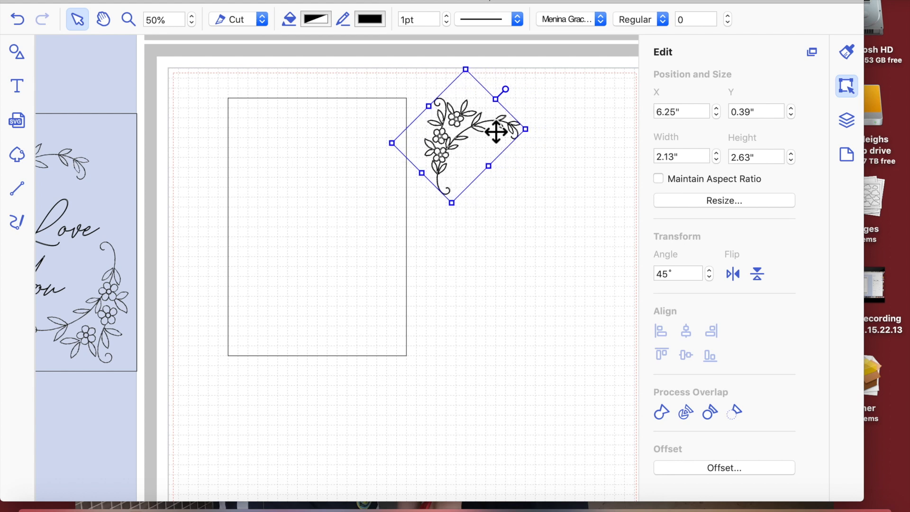
pyautogui.press('Left')
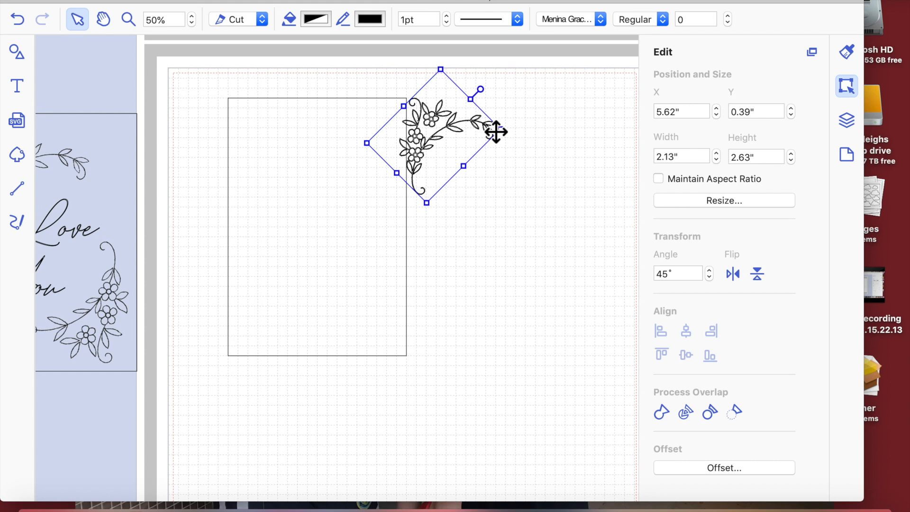
pyautogui.press('Left')
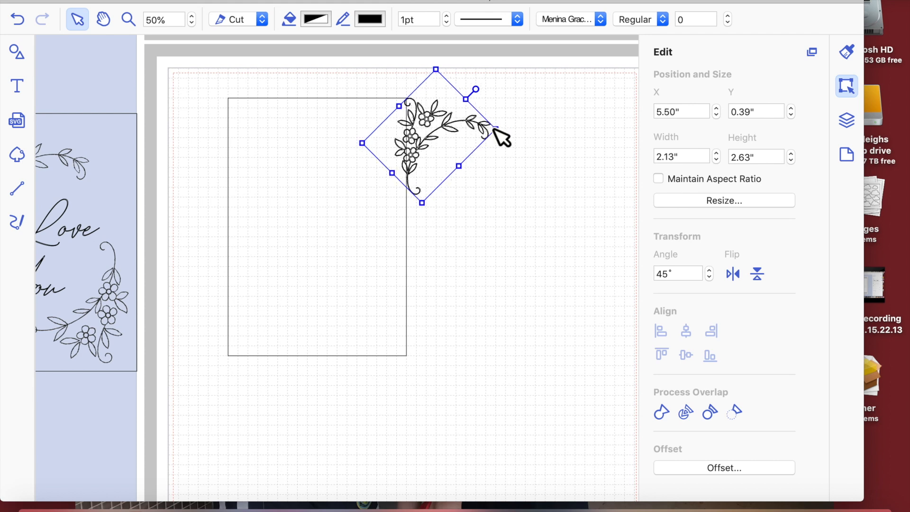
pyautogui.press('Left')
pyautogui.press('Left')
pyautogui.press('Left')
pyautogui.press('Left')
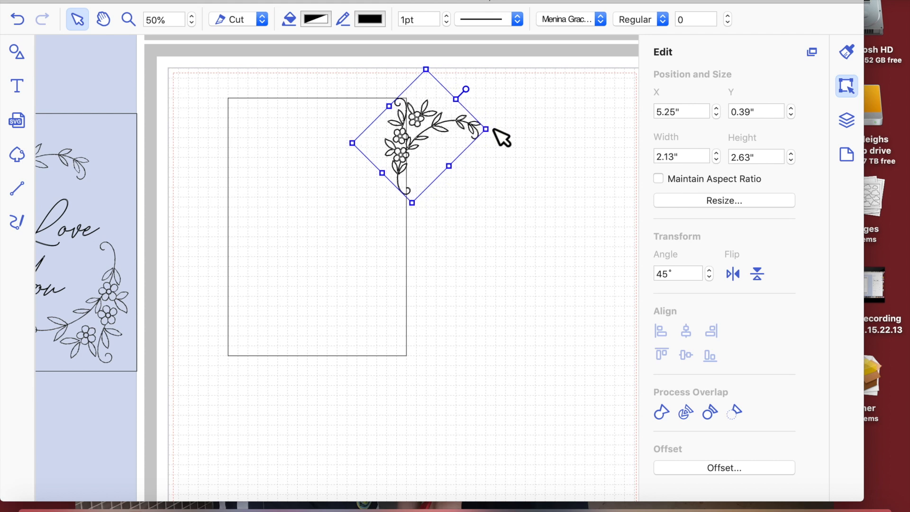
pyautogui.press('Left')
pyautogui.press('Left')
pyautogui.press('Left')
pyautogui.press('Left')
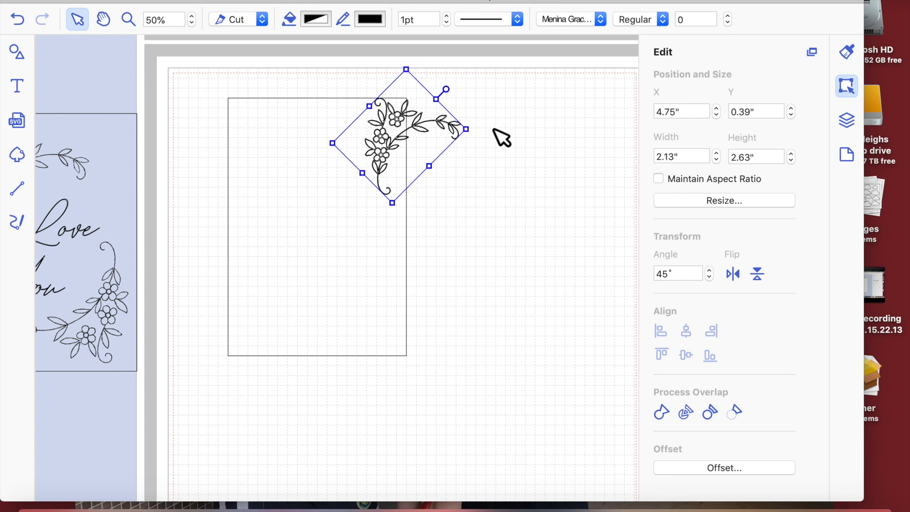
pyautogui.press('Left')
pyautogui.press('Left')
pyautogui.press('Left')
pyautogui.press('Left')
pyautogui.press('Left')
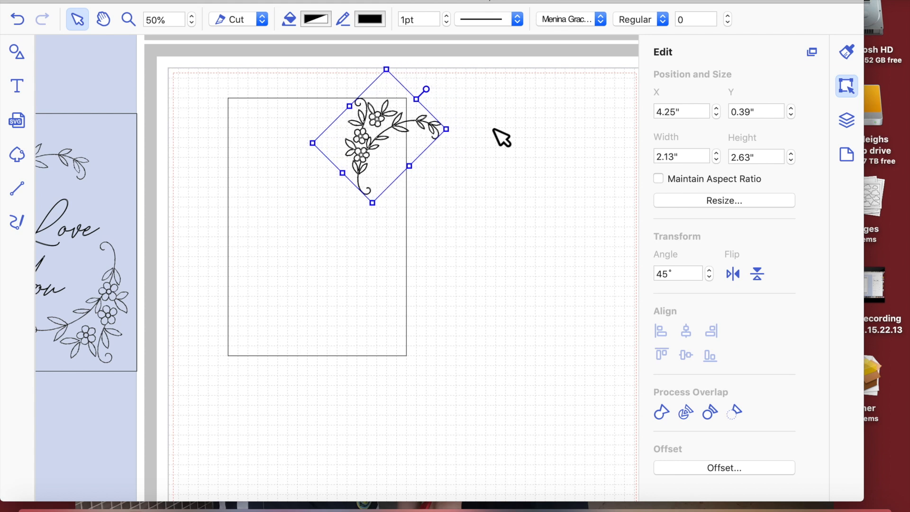
# - Move the ornament to the rectangle's upper-left corner and align both objects at their top and left edges
pyautogui.moveTo(370, 127); pyautogui.dragTo(277, 133)
pyautogui.moveTo(204, 76); pyautogui.dragTo(406, 239)
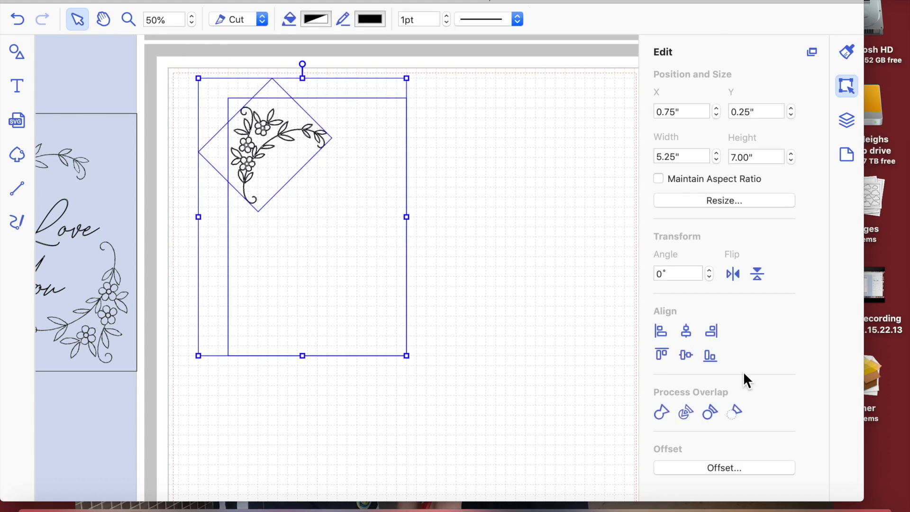
pyautogui.click(662, 355)
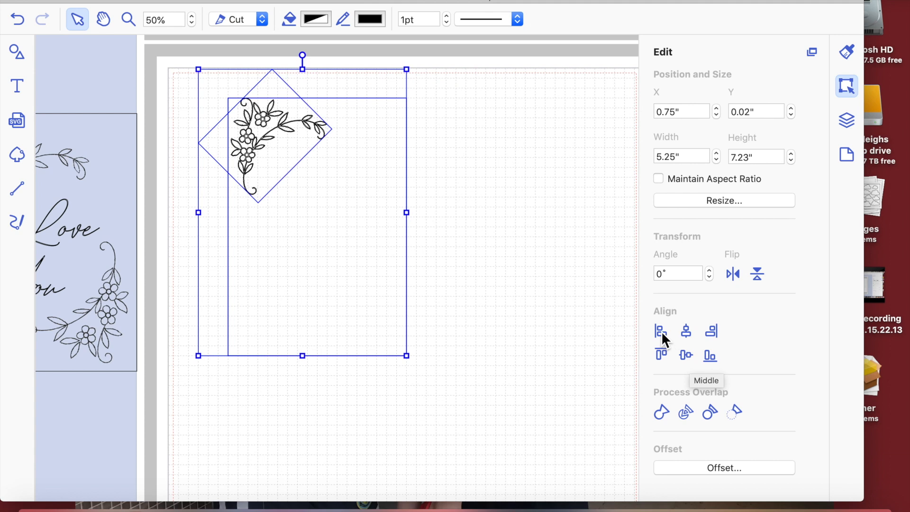
pyautogui.click(661, 331)
pyautogui.click(544, 321)
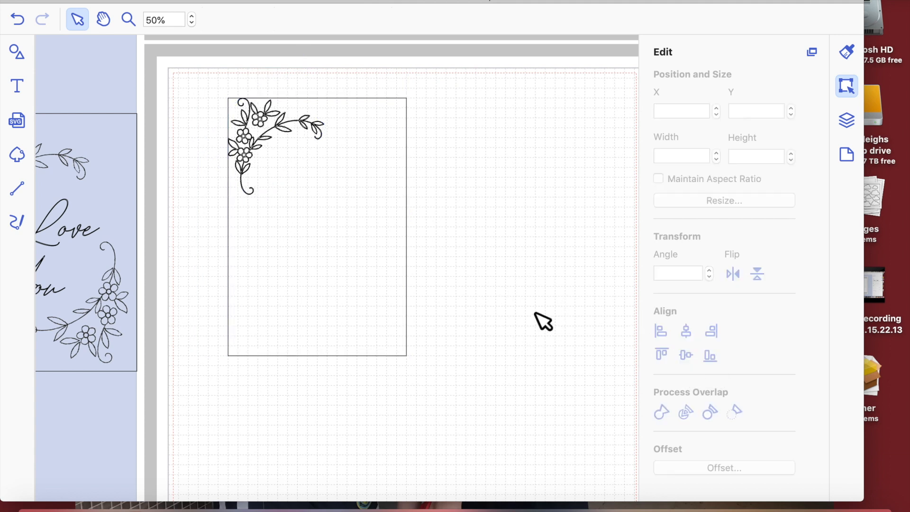
# - Nudge the ornament down to Y 0.62" and right to X 1.50", insetting it from the rectangle's corner
pyautogui.click(268, 137)
pyautogui.press('Down')
pyautogui.press('Down')
pyautogui.press('Down')
pyautogui.press('Down')
pyautogui.press('Down')
pyautogui.press('Down')
pyautogui.press('Down')
pyautogui.press('Down')
pyautogui.press('Down')
pyautogui.press('Down')
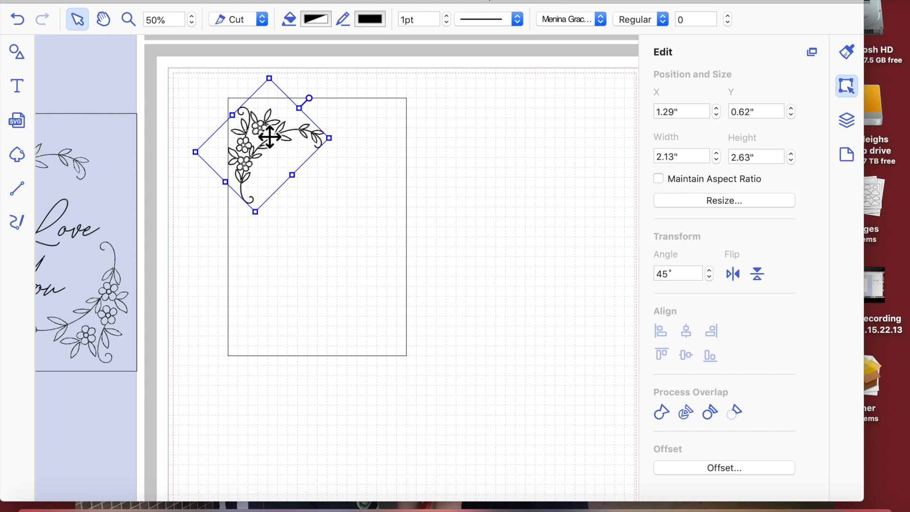
pyautogui.press('Right')
pyautogui.press('Right')
pyautogui.press('Right')
pyautogui.press('Right')
pyautogui.press('Right')
pyautogui.press('Right')
pyautogui.press('Right')
pyautogui.press('Right')
pyautogui.press('Right')
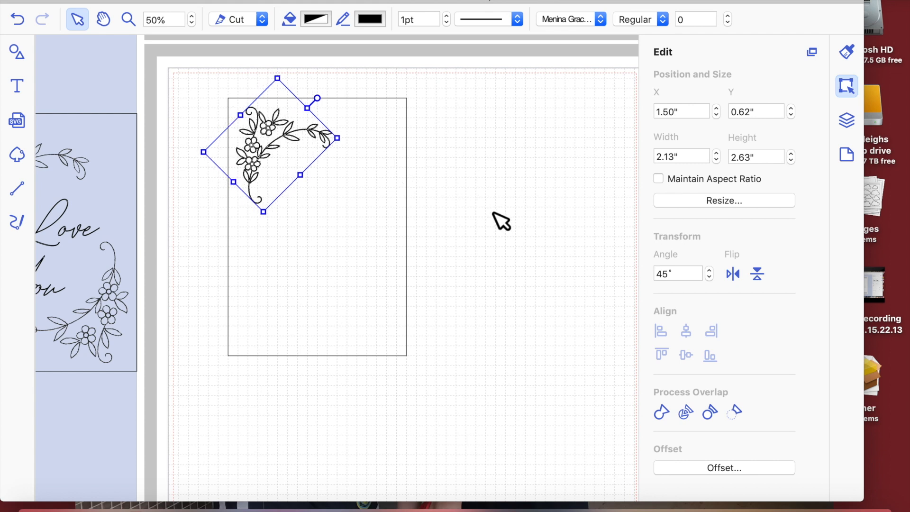
pyautogui.click(527, 224)
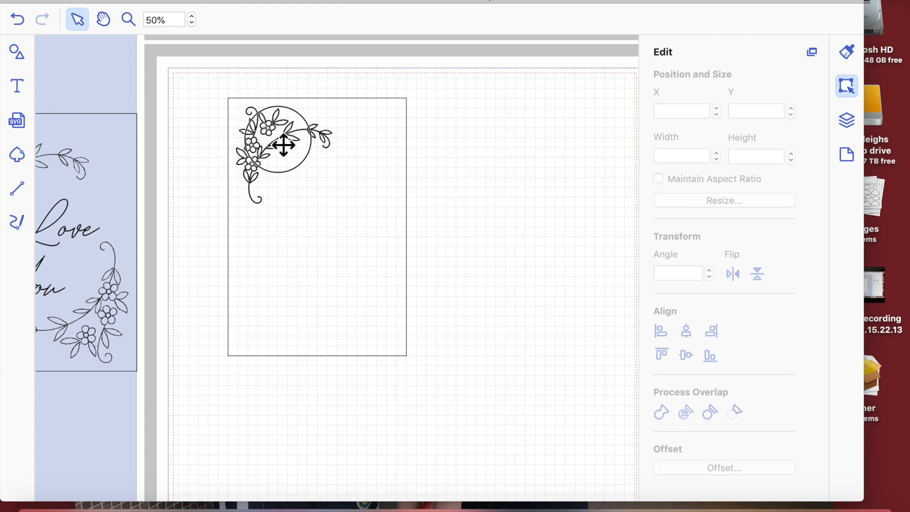
# - Set the corner ornament's line type to Draw and fill it with the Lead pencil colour
pyautogui.click(285, 142)
pyautogui.click(262, 19)
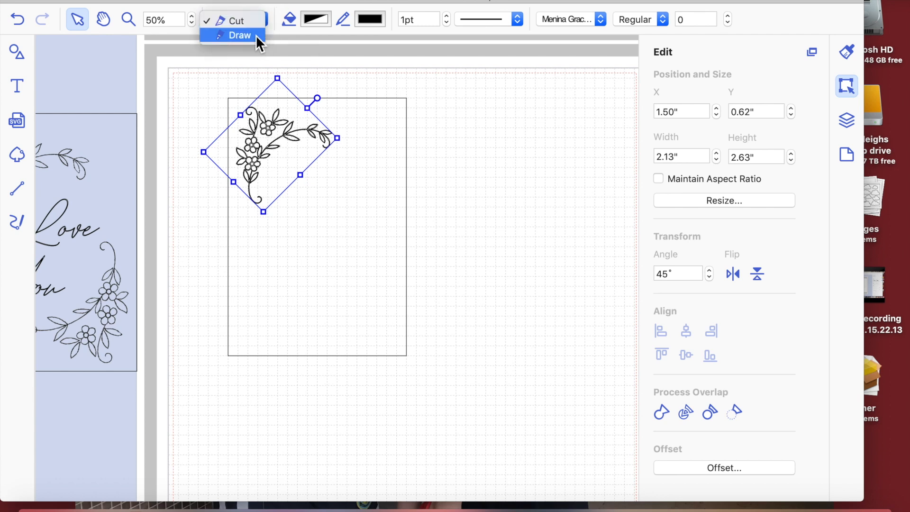
pyautogui.click(256, 39)
pyautogui.click(316, 19)
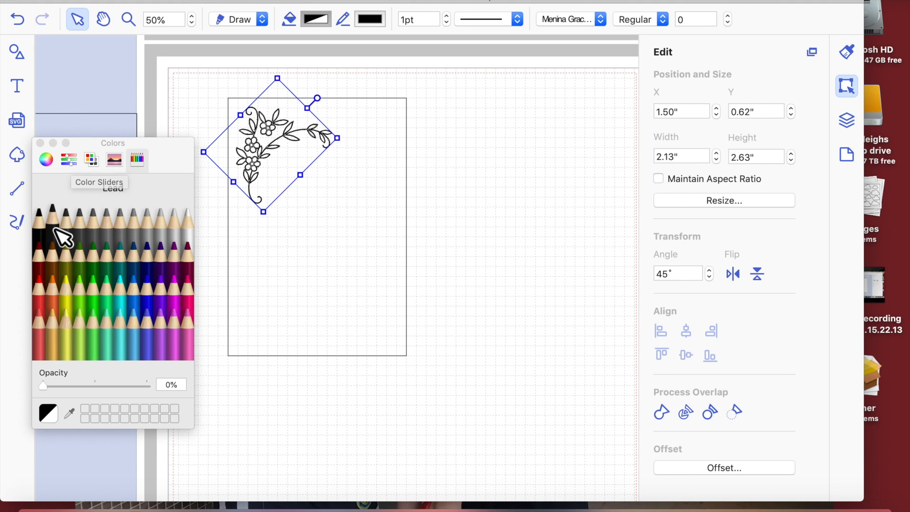
pyautogui.click(54, 229)
pyautogui.click(441, 209)
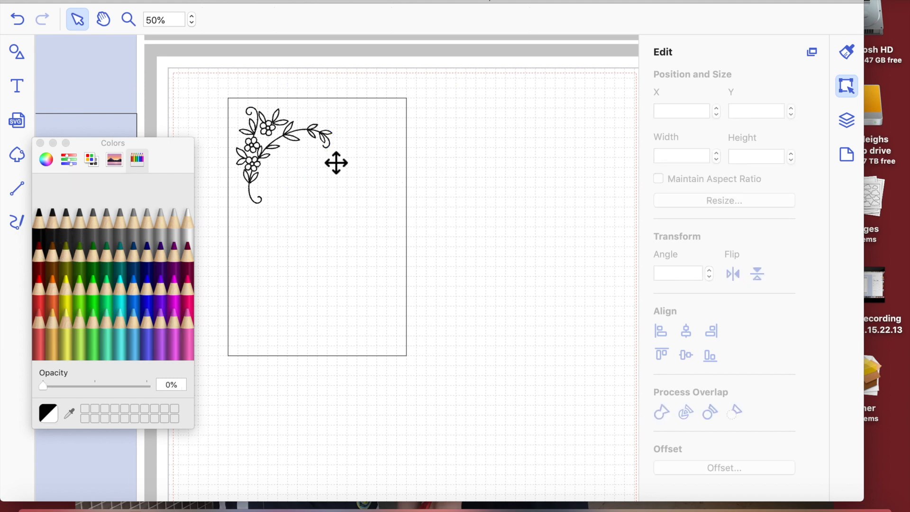
# - Duplicate the ornament and place the copy outside the rectangle, to its right, at about X 7.62", Y 1.75"
pyautogui.click(268, 153)
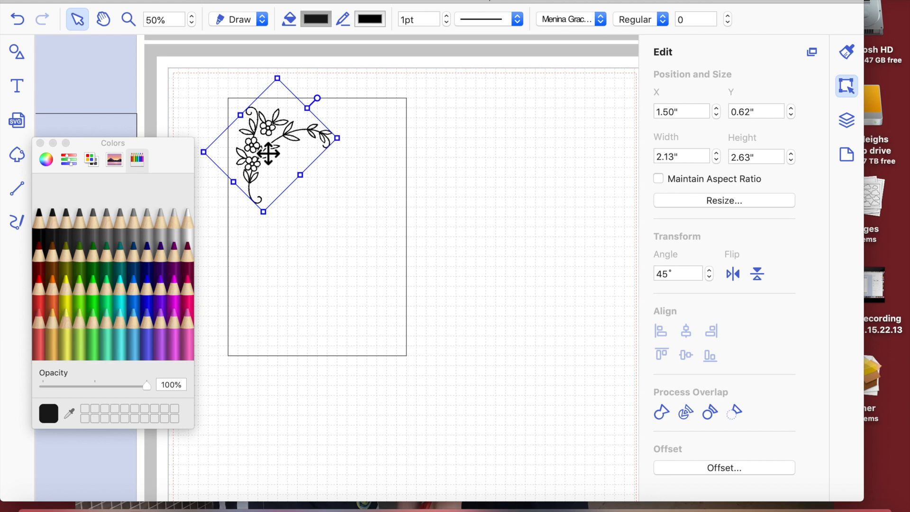
pyautogui.press('super+d')
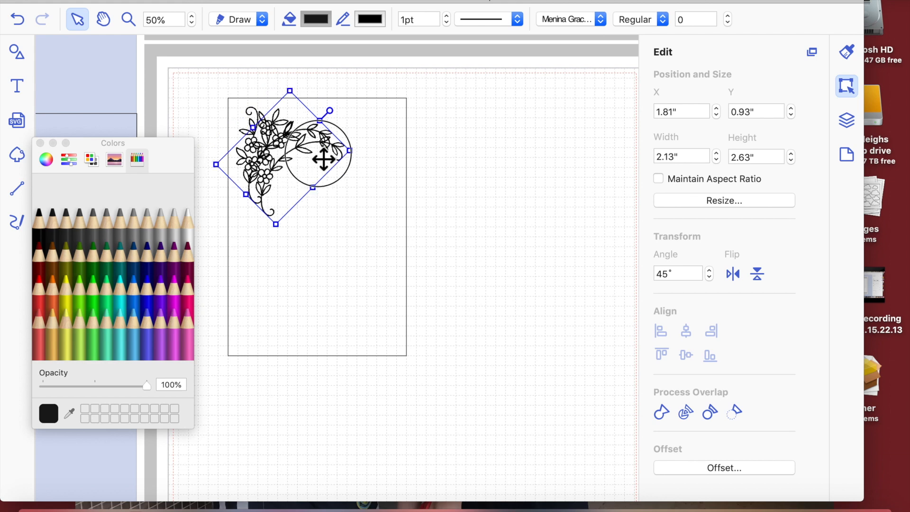
pyautogui.moveTo(482, 194); pyautogui.dragTo(516, 187)
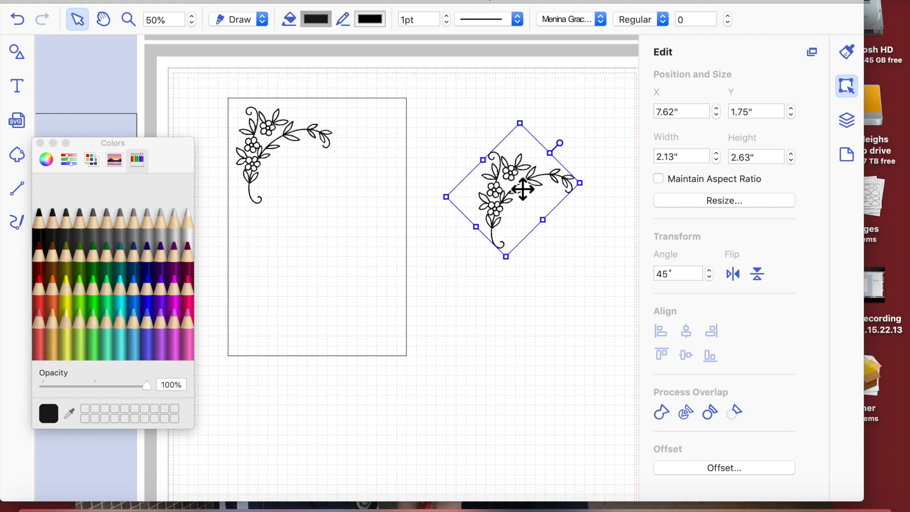
pyautogui.rightClick(519, 184)
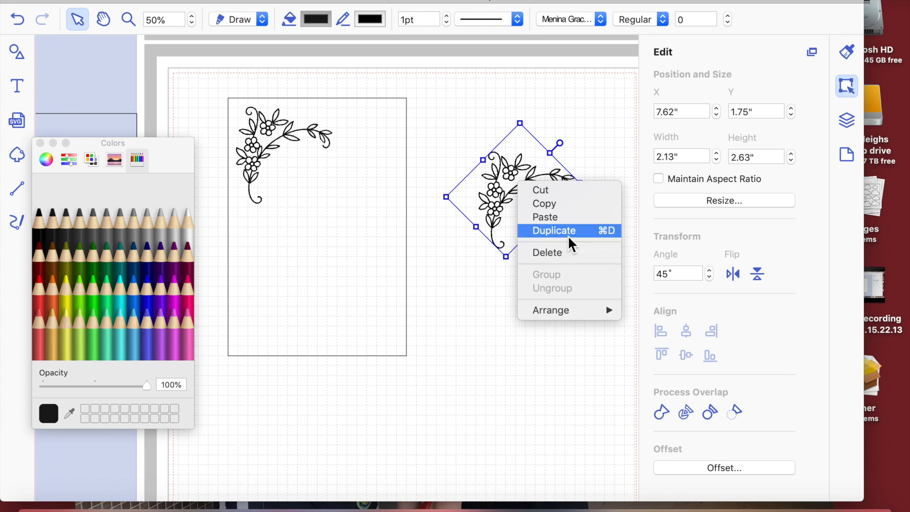
pyautogui.click(481, 357)
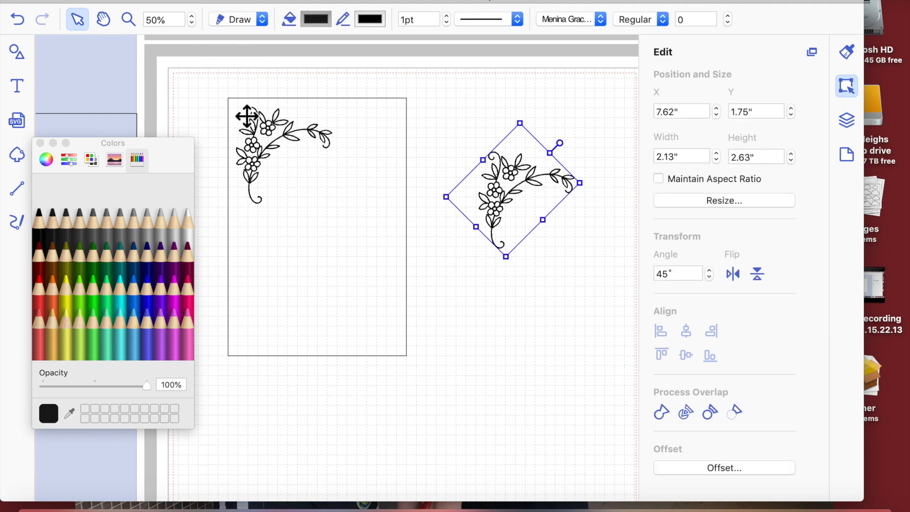
# - Group the rectangle with its upper-left ornament and close the colour palette
pyautogui.moveTo(199, 67); pyautogui.dragTo(315, 172)
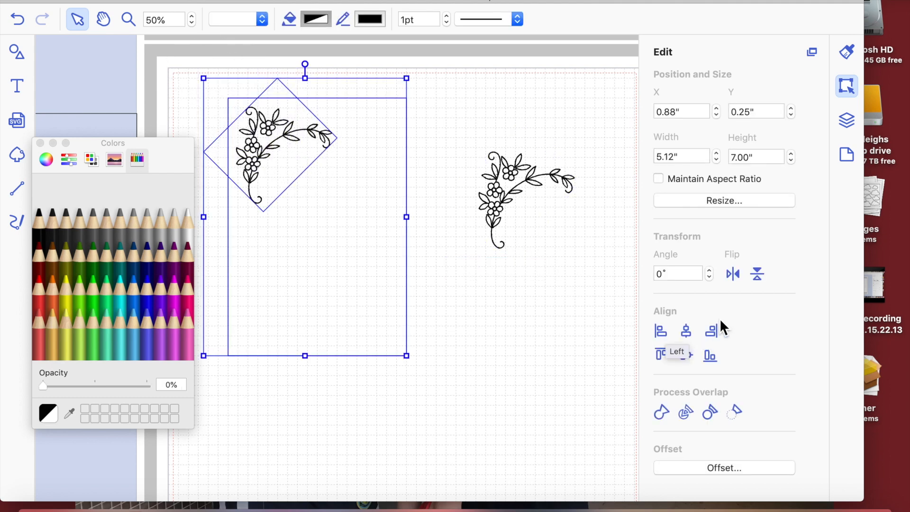
pyautogui.click(368, 304)
pyautogui.rightClick(366, 300)
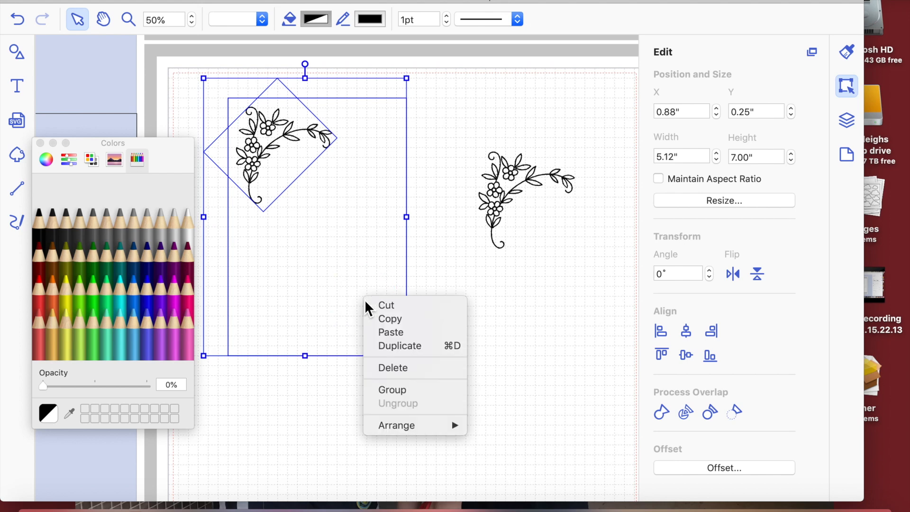
pyautogui.click(397, 389)
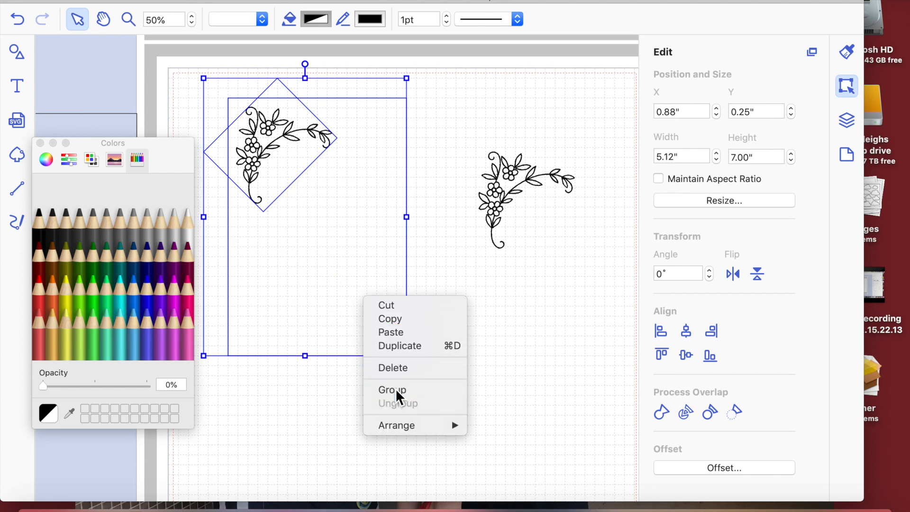
pyautogui.click(40, 143)
pyautogui.click(488, 315)
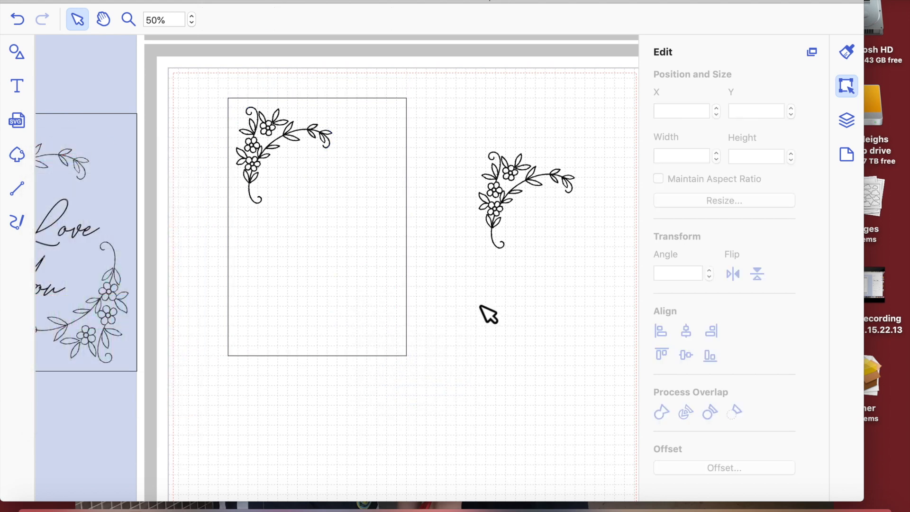
pyautogui.click(319, 157)
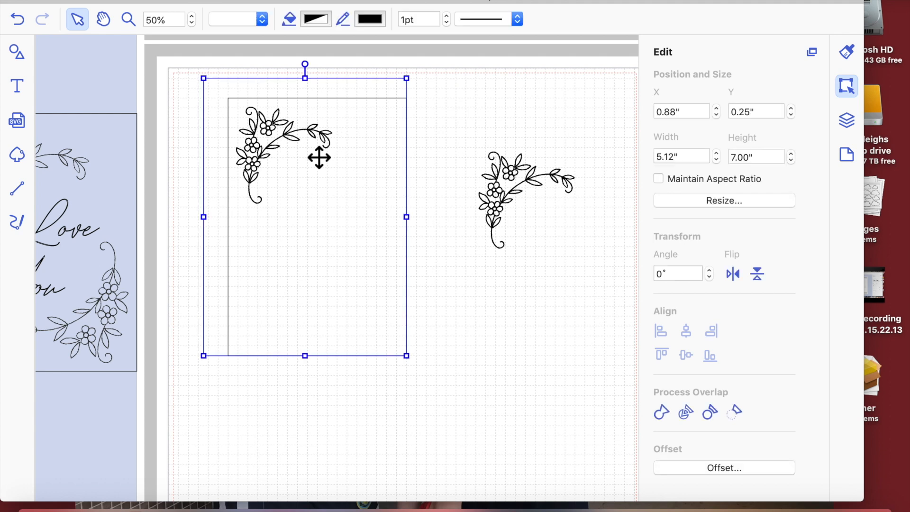
# - Flip the duplicate ornament both vertically and horizontally so it suits the opposite corner
pyautogui.click(504, 184)
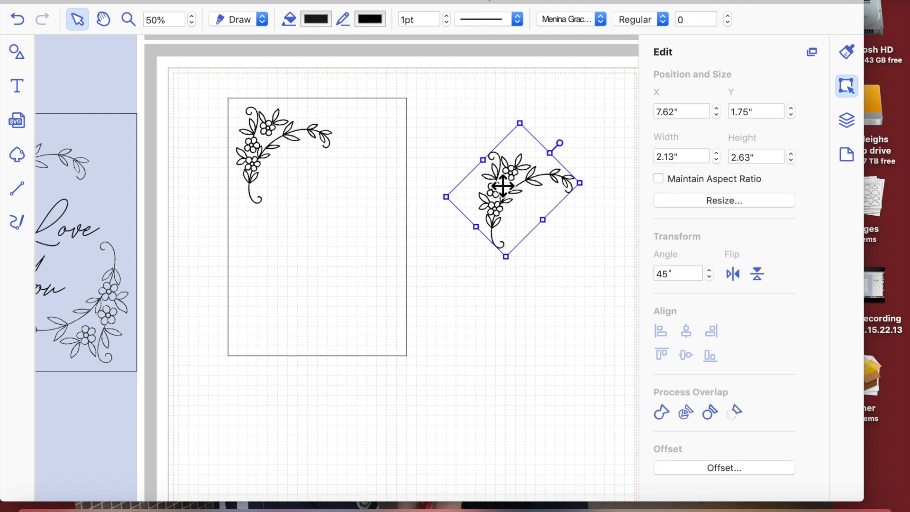
pyautogui.click(760, 277)
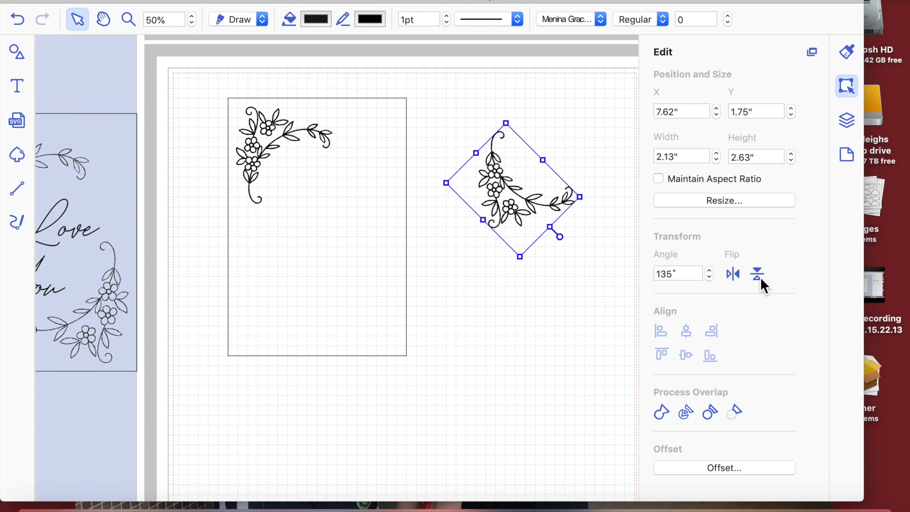
pyautogui.click(732, 274)
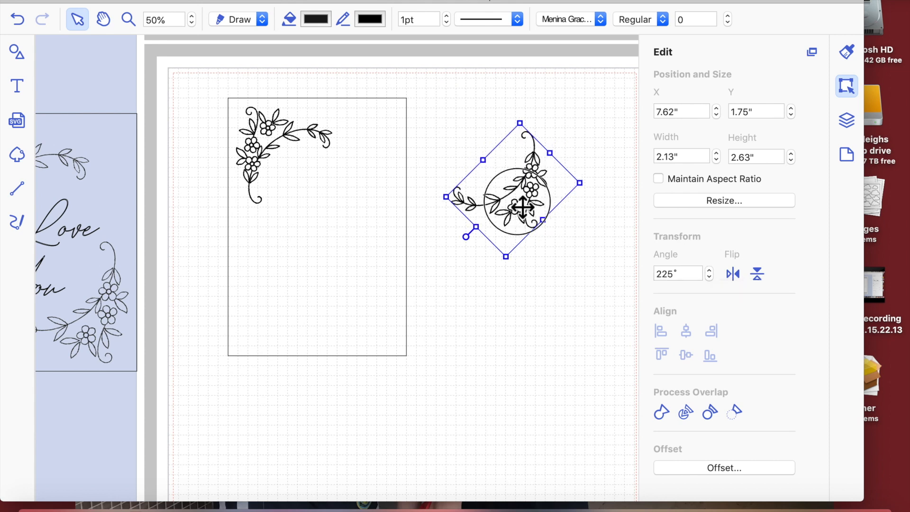
# - Move the flipped ornament into the rectangle's lower-right area, at about X 3.37", Y 4.87"
pyautogui.moveTo(528, 198); pyautogui.dragTo(367, 302)
pyautogui.press('Down')
pyautogui.press('Down')
pyautogui.press('Down')
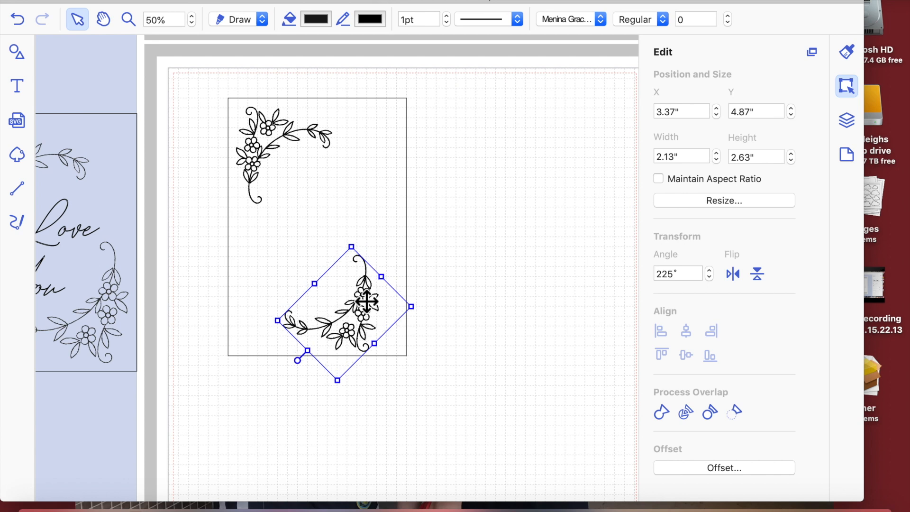
# - Nudge the flipped ornament across to the rectangle's right edge, ending at X 4.12"
pyautogui.press('Right')
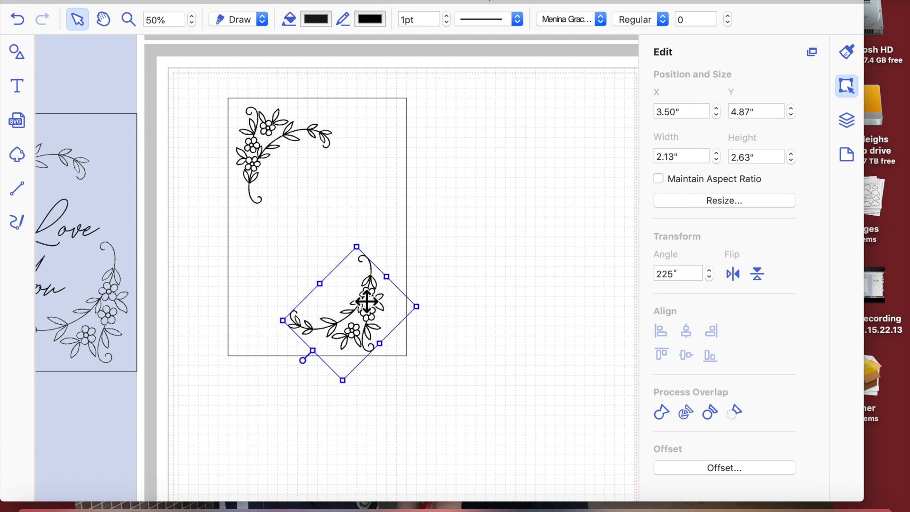
pyautogui.press('Right')
pyautogui.press('Right')
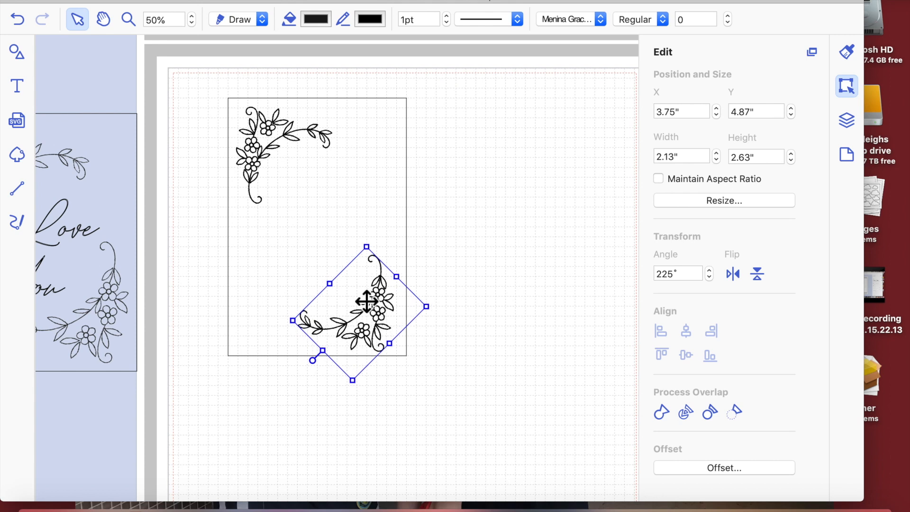
pyautogui.press('Right')
pyautogui.press('Right')
pyautogui.press('Right')
pyautogui.press('Right')
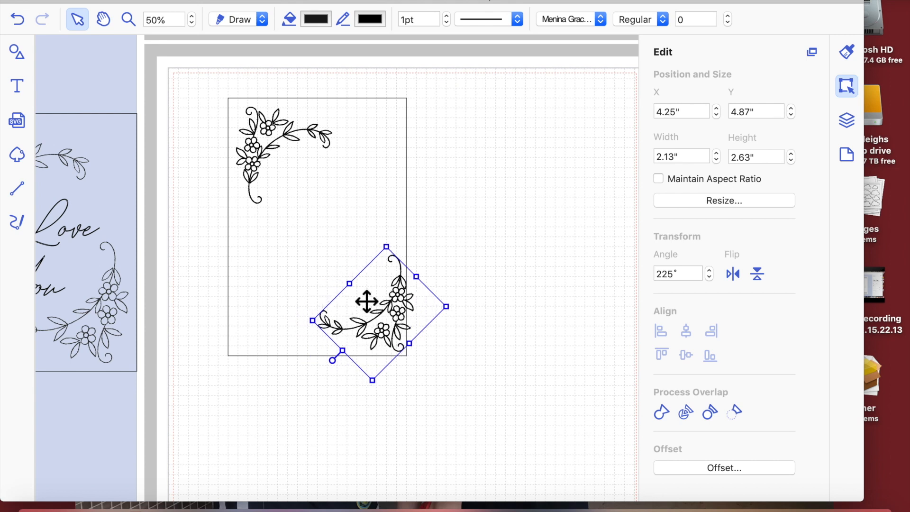
pyautogui.press('Right')
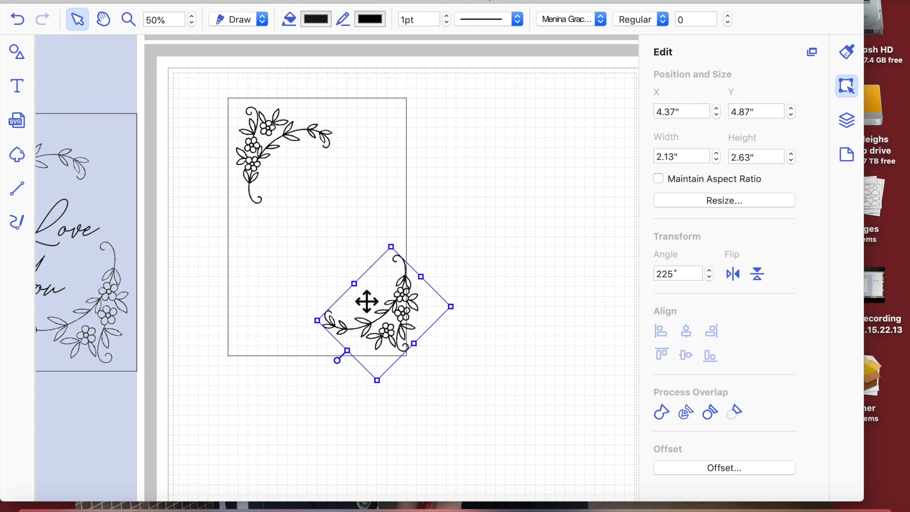
pyautogui.press('Left')
pyautogui.press('Left')
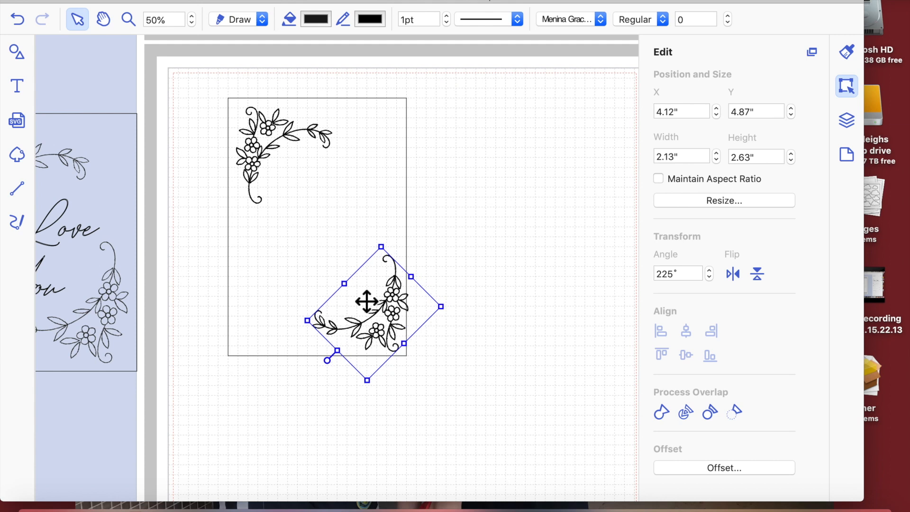
# - Select the flipped ornament together with the rectangle group and align them at their bottom and right edges
pyautogui.click(841, 154)
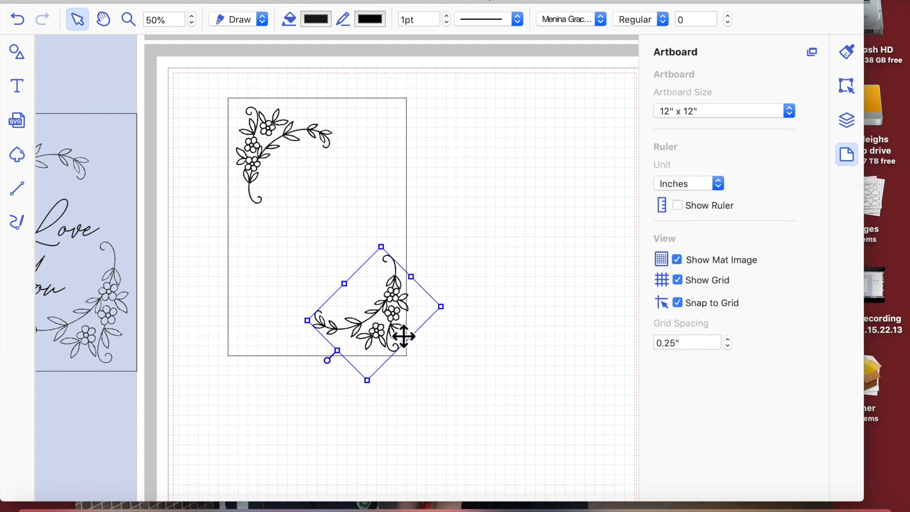
pyautogui.click(425, 382)
pyautogui.moveTo(442, 393); pyautogui.dragTo(311, 296)
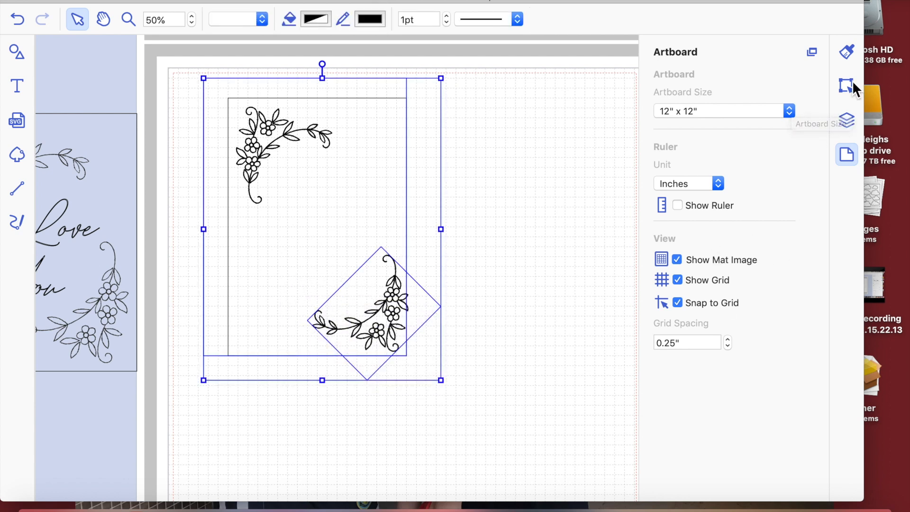
pyautogui.click(846, 85)
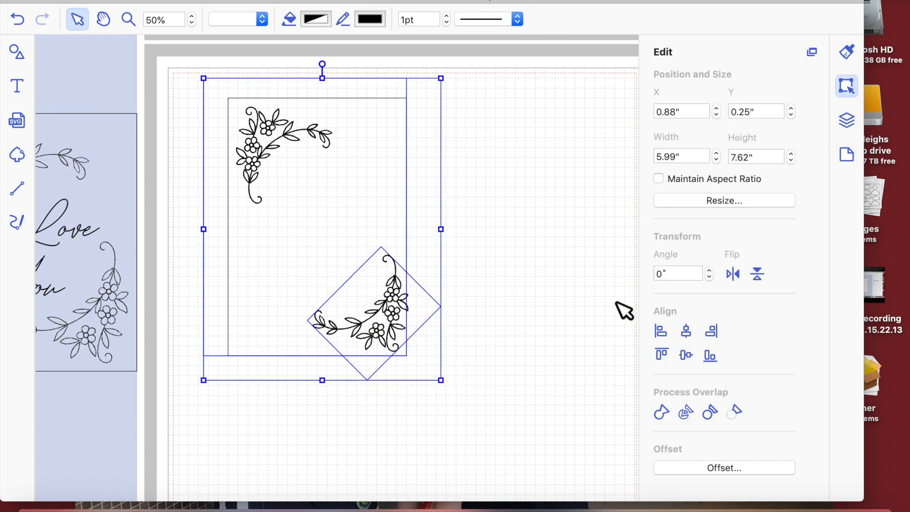
pyautogui.click(712, 360)
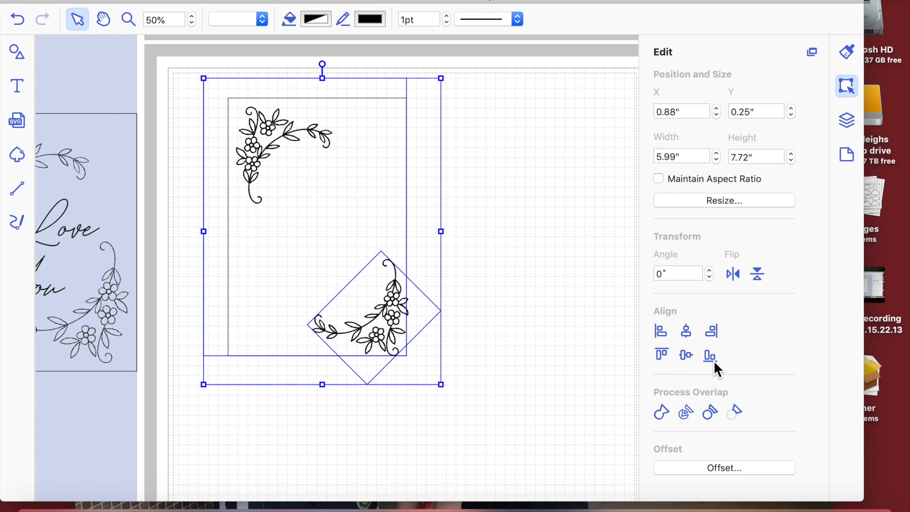
pyautogui.click(716, 334)
pyautogui.click(544, 374)
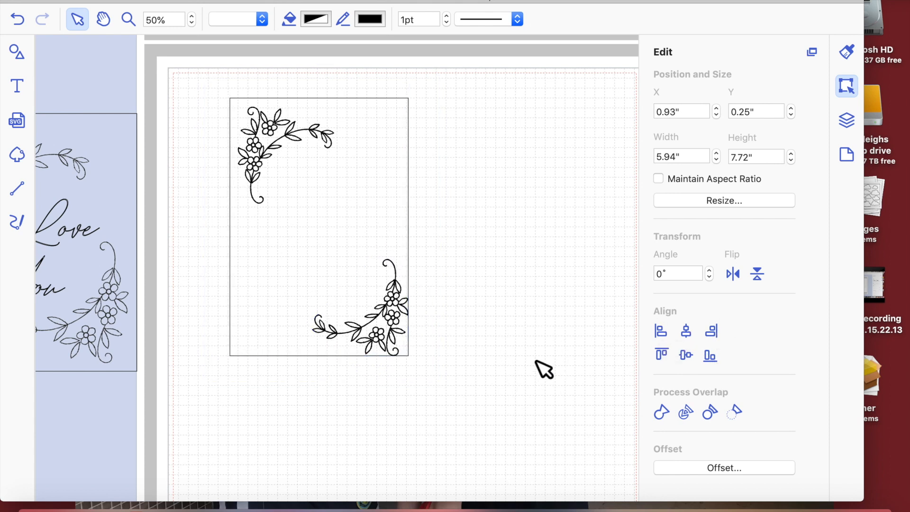
# - Nudge the lower-right ornament left to X 3.87" and up to Y 4.75", insetting it from the corner
pyautogui.click(389, 313)
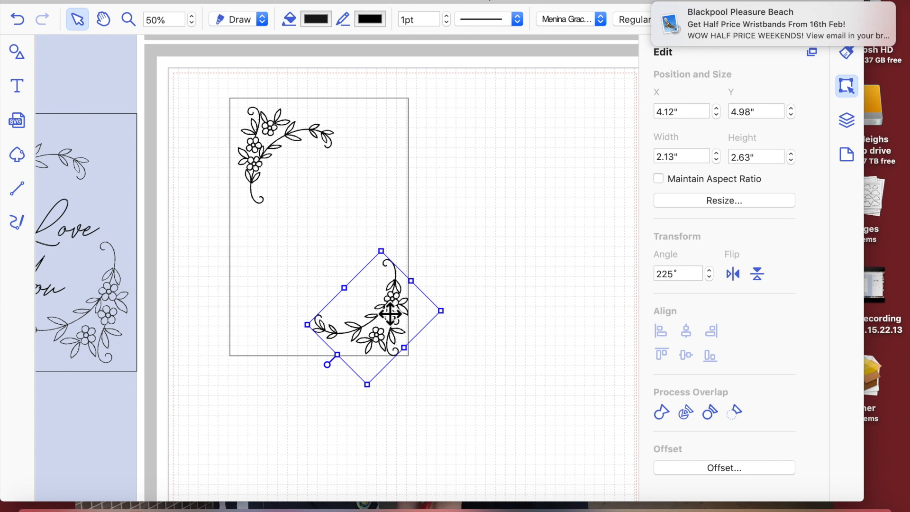
pyautogui.press('Left')
pyautogui.press('Left')
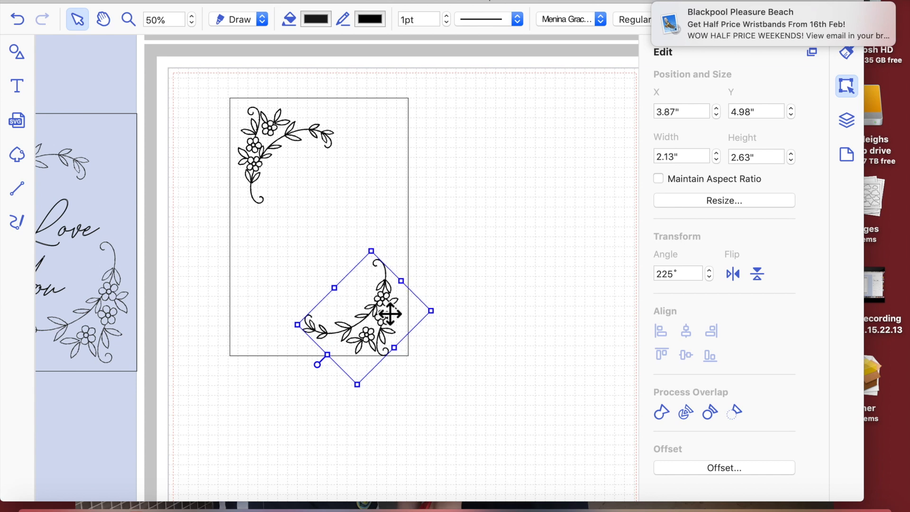
pyautogui.press('Up')
pyautogui.press('Up')
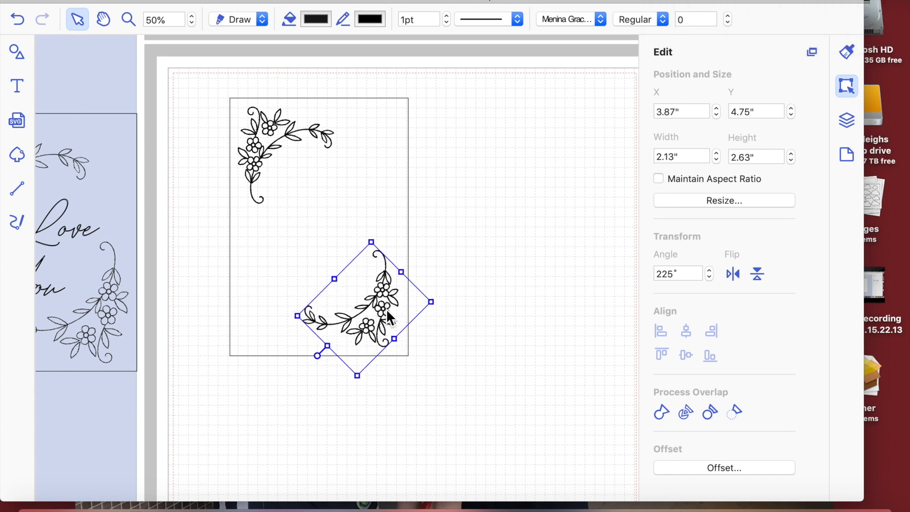
pyautogui.click(470, 385)
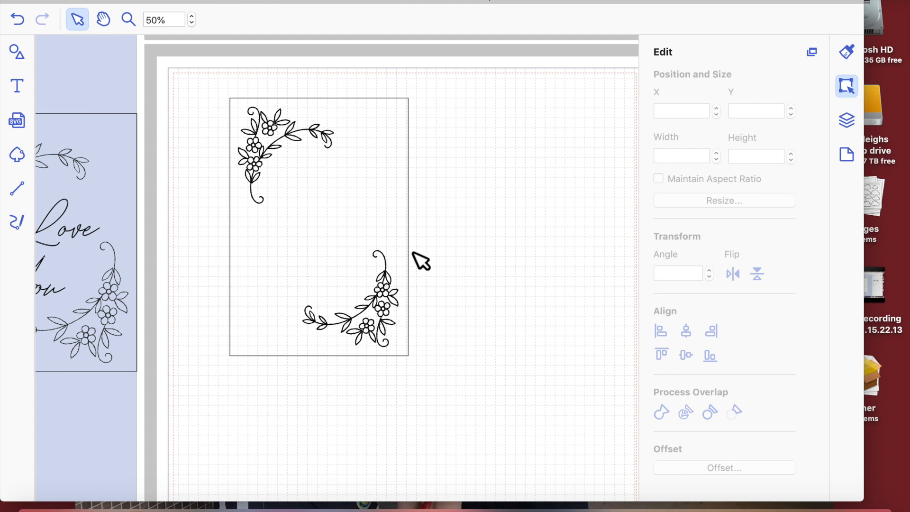
# - Group the lower-right ornament with the rectangle group, and undo that grouping
pyautogui.moveTo(180, 52); pyautogui.dragTo(426, 394)
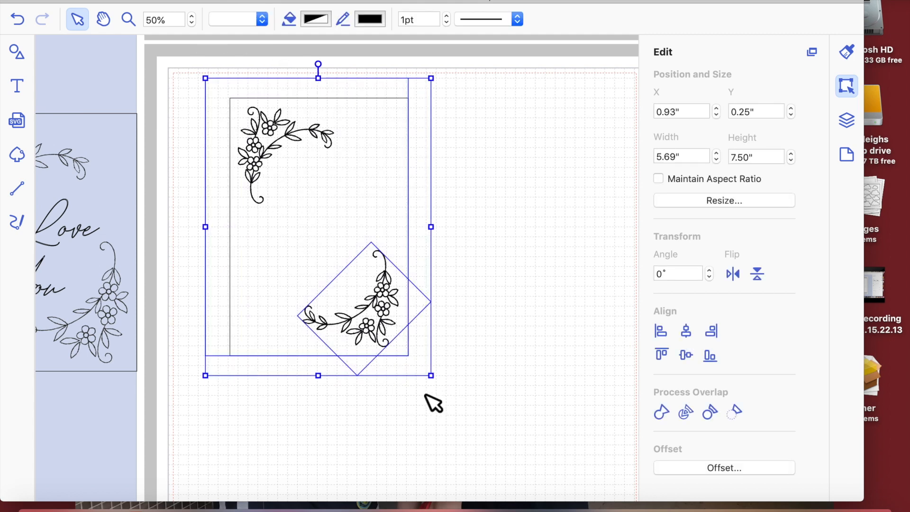
pyautogui.rightClick(400, 338)
pyautogui.click(434, 431)
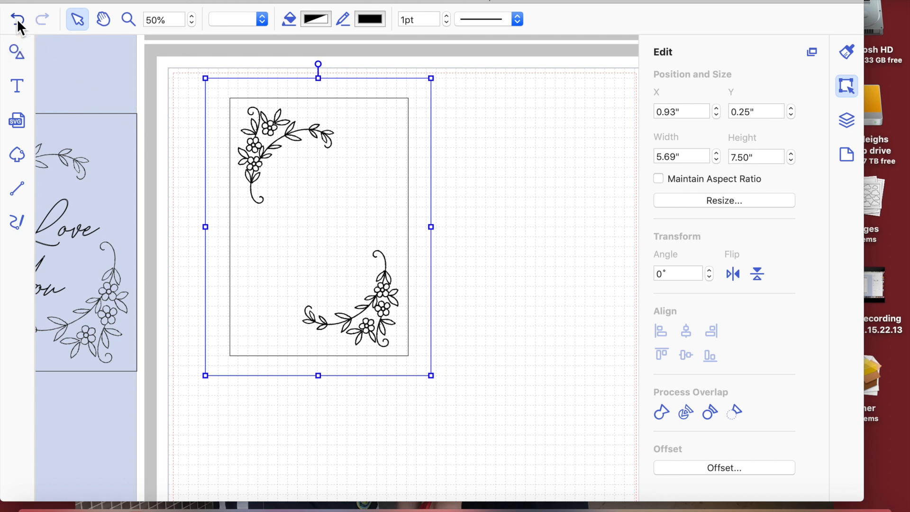
pyautogui.press('super+z')
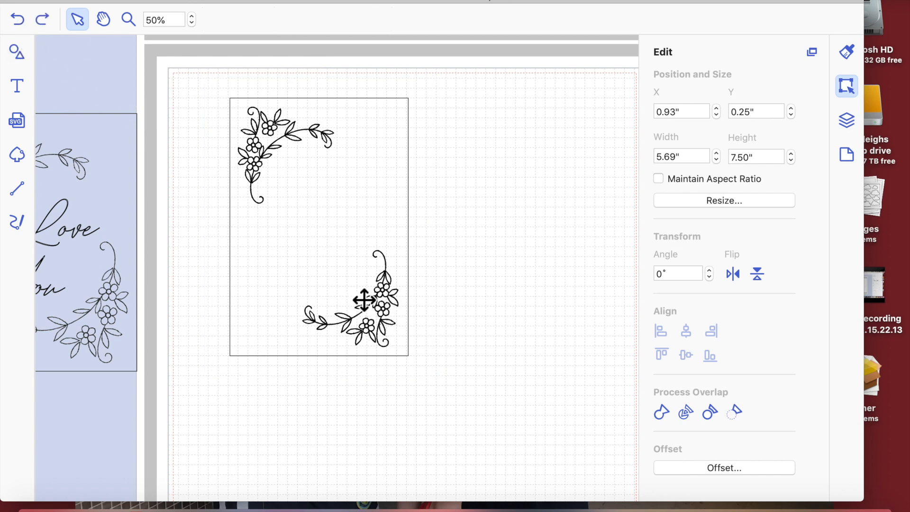
# - Group the lower-right ornament with the rectangle group and move the whole panel to X 0.31", Y 2.00"
pyautogui.click(379, 305)
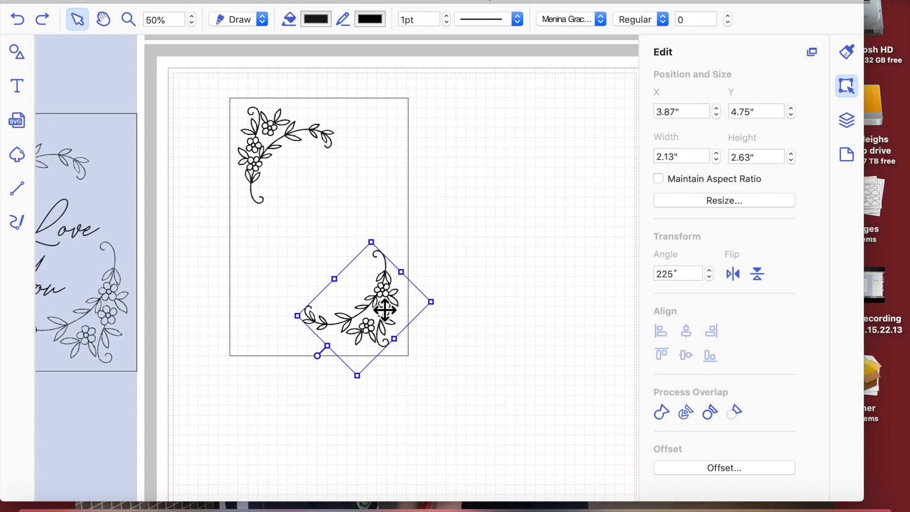
pyautogui.click(471, 327)
pyautogui.click(370, 222)
pyautogui.moveTo(199, 75); pyautogui.dragTo(465, 404)
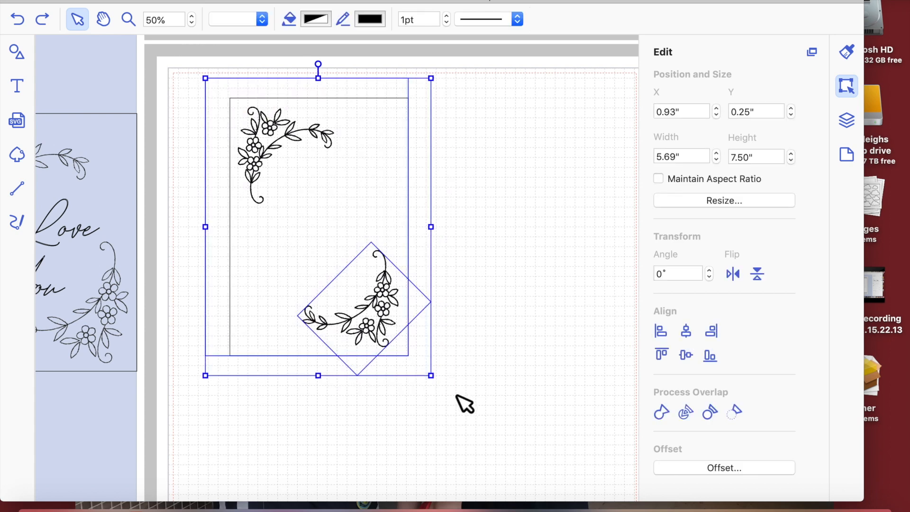
pyautogui.rightClick(398, 323)
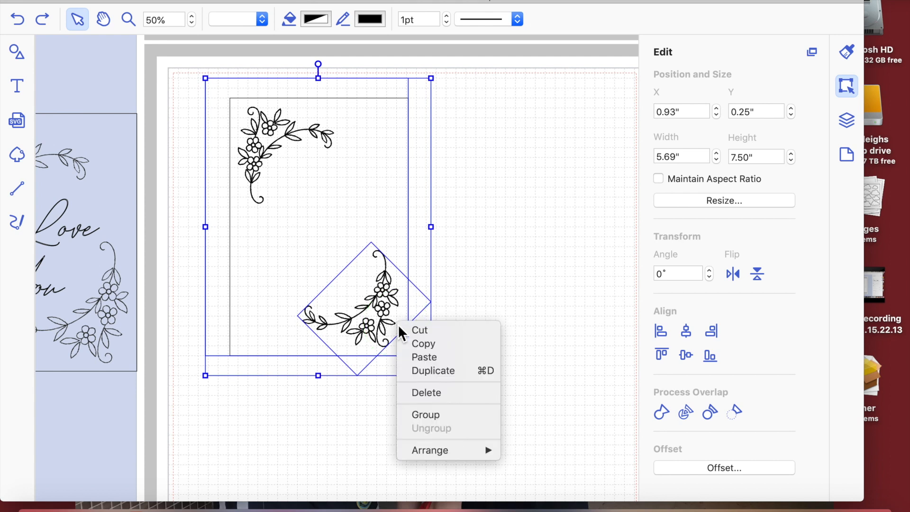
pyautogui.click(419, 415)
pyautogui.click(501, 233)
pyautogui.moveTo(329, 205); pyautogui.dragTo(309, 268)
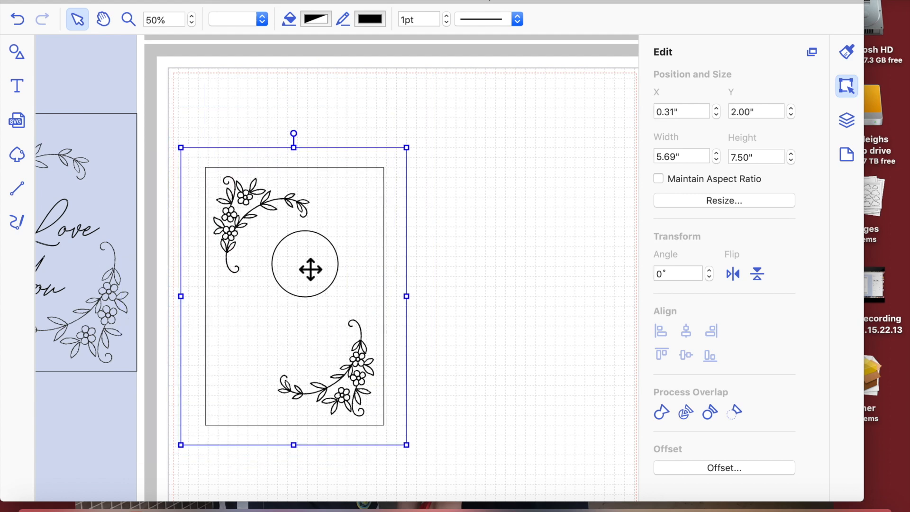
# - Add the text "I Love You" in the August free font on the empty area beside the panel
pyautogui.click(19, 89)
pyautogui.click(276, 21)
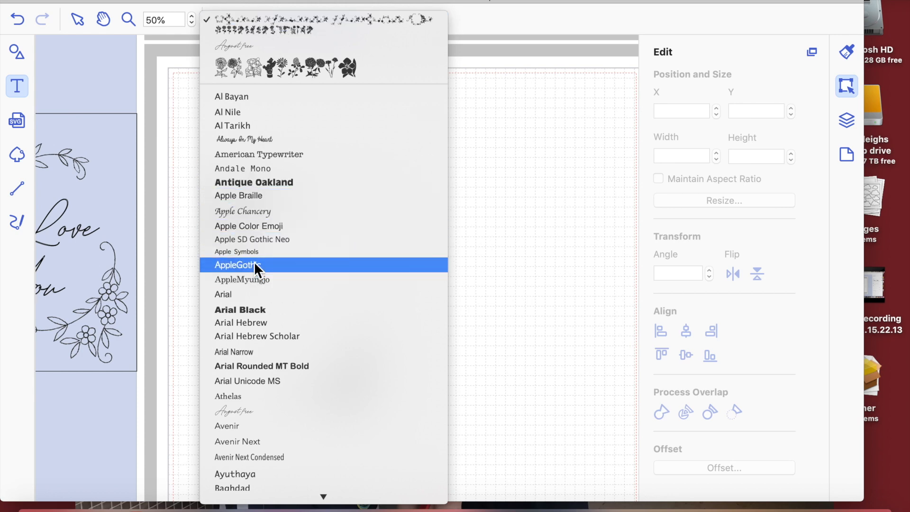
pyautogui.click(247, 412)
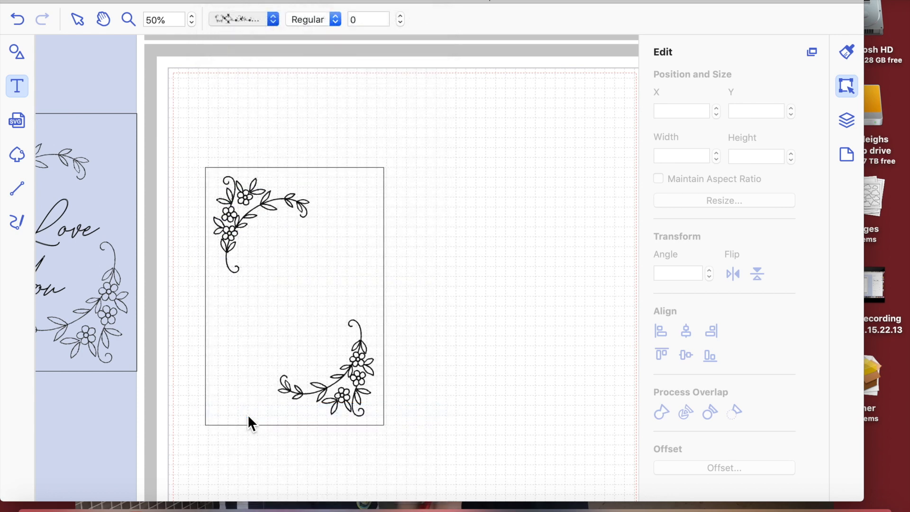
pyautogui.click(460, 164)
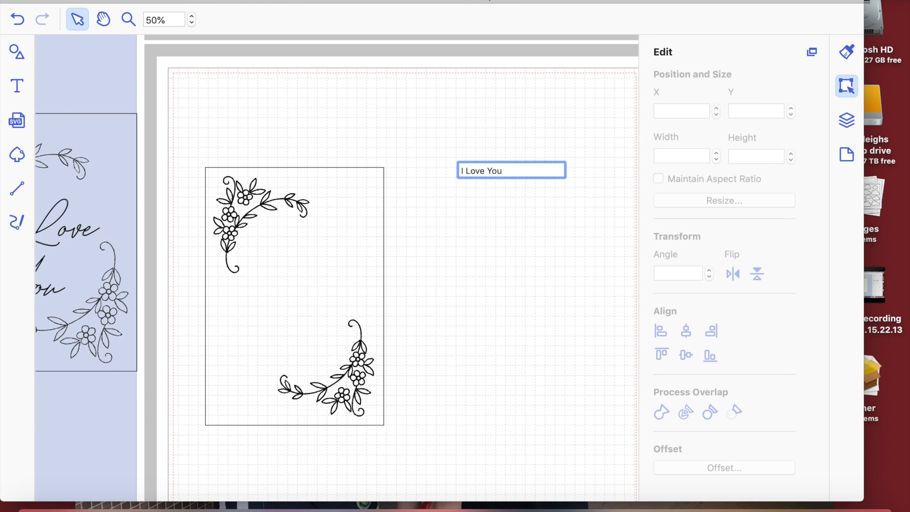
pyautogui.press('Return')
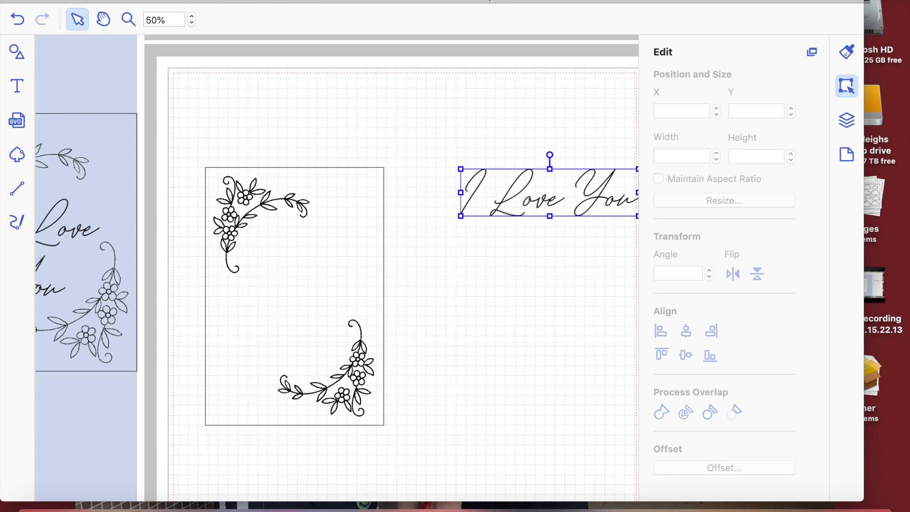
# - Enlarge the "I Love You" text to 5.61" wide and 1.48" high
pyautogui.hscroll(3, 506, 281)
pyautogui.click(412, 300)
pyautogui.click(402, 188)
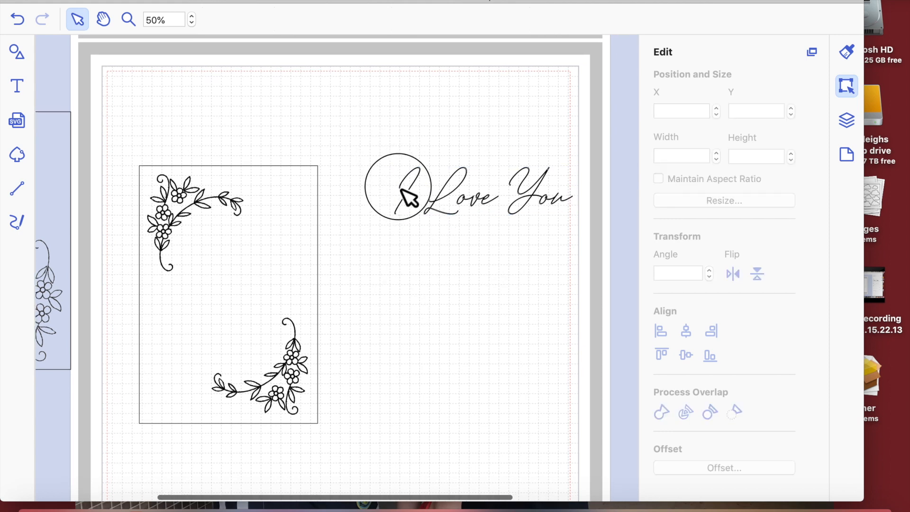
pyautogui.moveTo(398, 220); pyautogui.dragTo(357, 234)
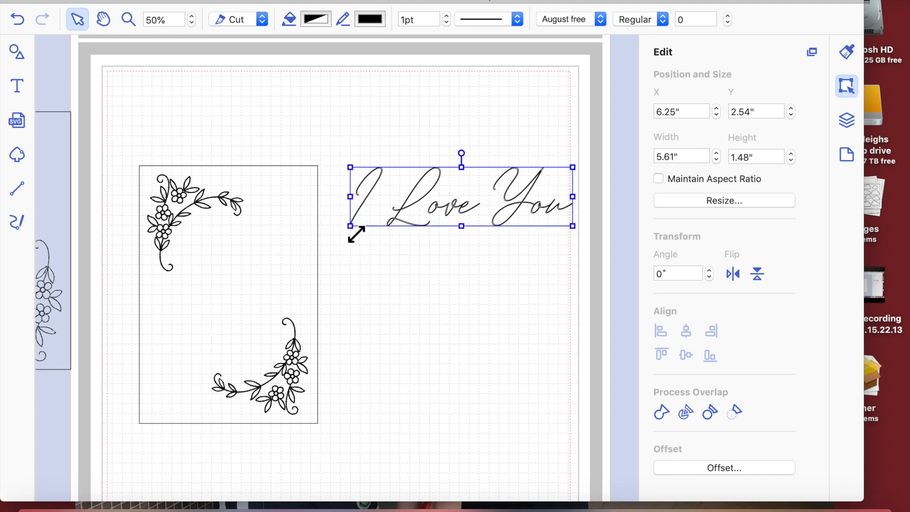
# - Apply a Process Overlap operation to the "I Love You" text to break it into separate letters
pyautogui.click(479, 300)
pyautogui.click(459, 216)
pyautogui.rightClick(456, 212)
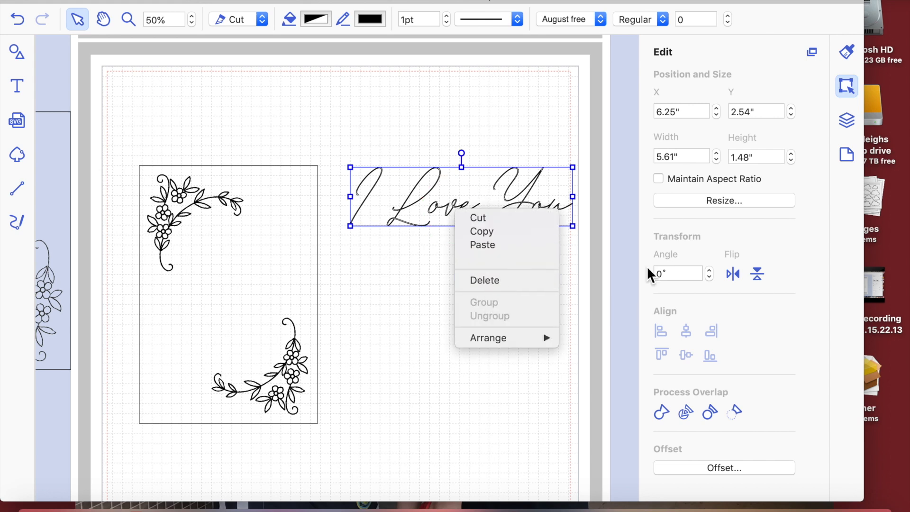
pyautogui.click(516, 399)
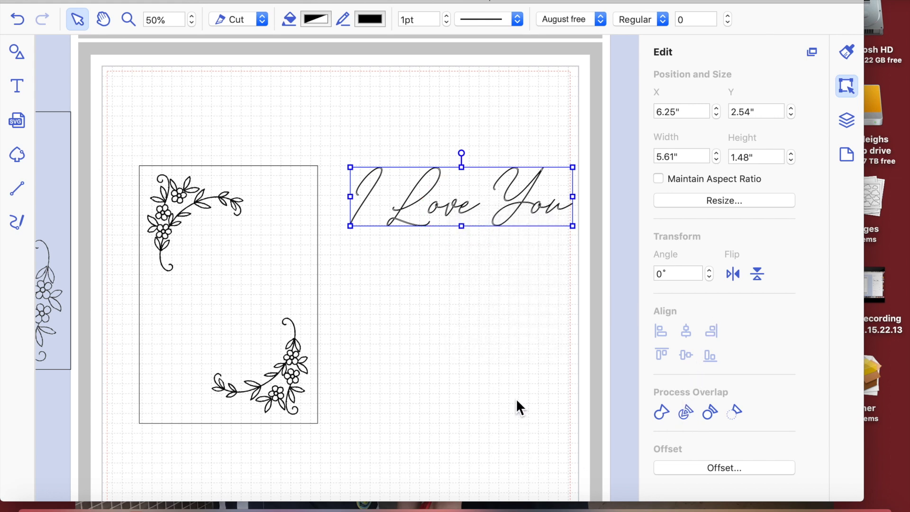
pyautogui.click(691, 412)
# - Try to weld the four letters of "Love" into one shape
pyautogui.click(472, 306)
pyautogui.click(427, 167)
pyautogui.moveTo(473, 224); pyautogui.dragTo(475, 225)
pyautogui.click(662, 413)
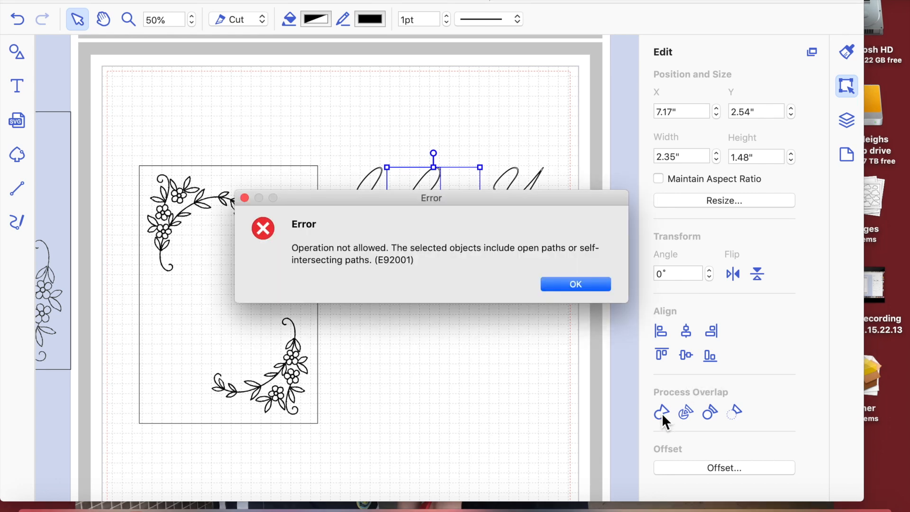
pyautogui.click(576, 283)
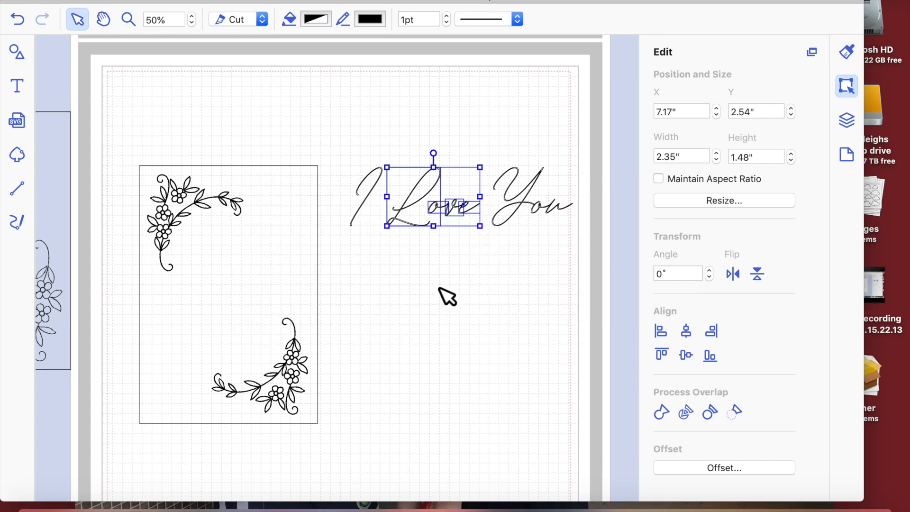
pyautogui.click(439, 289)
# - Try to weld the letters of "You" into one shape
pyautogui.hscroll(5, 260, 90)
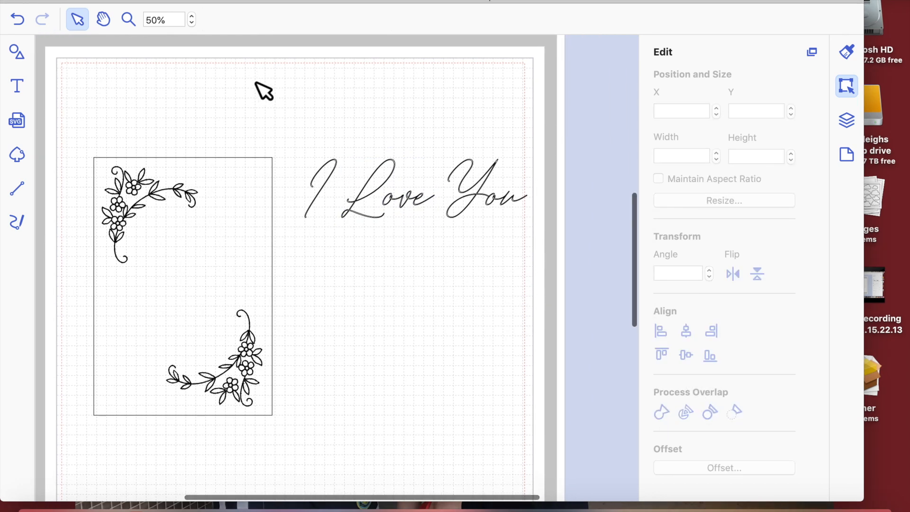
pyautogui.click(191, 16)
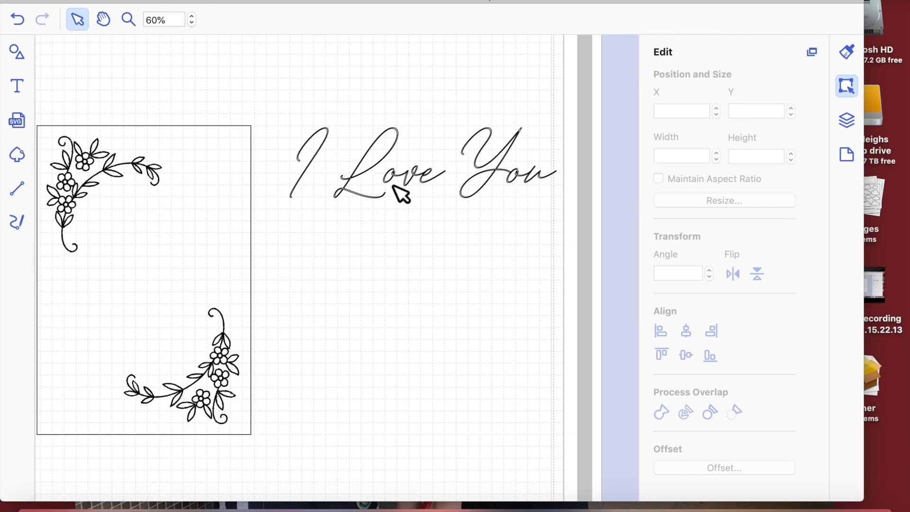
pyautogui.moveTo(456, 112)
pyautogui.mouseDown()
pyautogui.moveTo(540, 177)
pyautogui.moveTo(561, 205)
pyautogui.mouseUp()
pyautogui.click(666, 411)
pyautogui.click(577, 283)
pyautogui.click(463, 257)
# - Examine at close range how the letters of "Love" connect and overlap
pyautogui.click(396, 178)
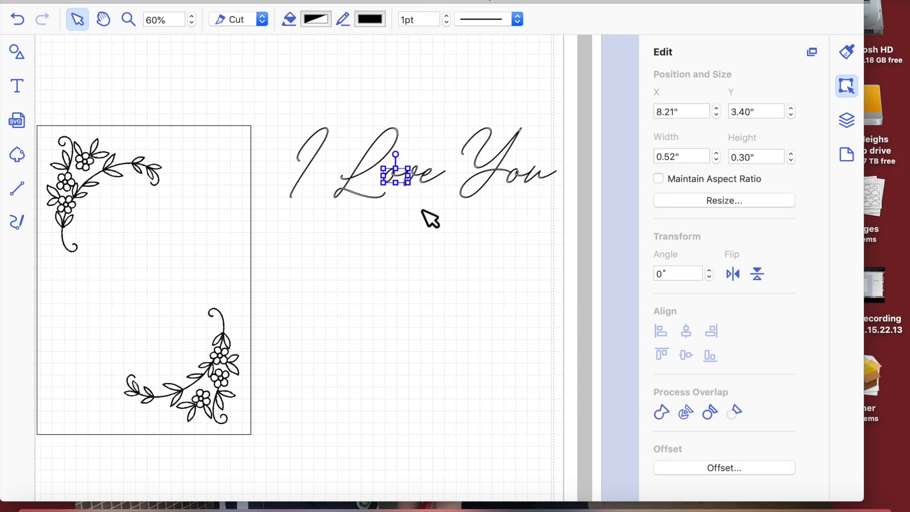
pyautogui.click(192, 16)
pyautogui.doubleClick(410, 167)
pyautogui.click(348, 106)
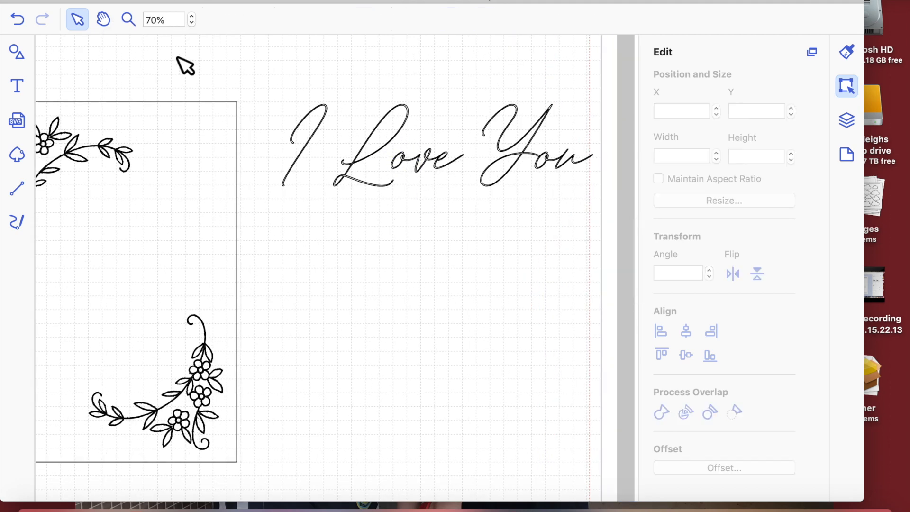
pyautogui.click(128, 19)
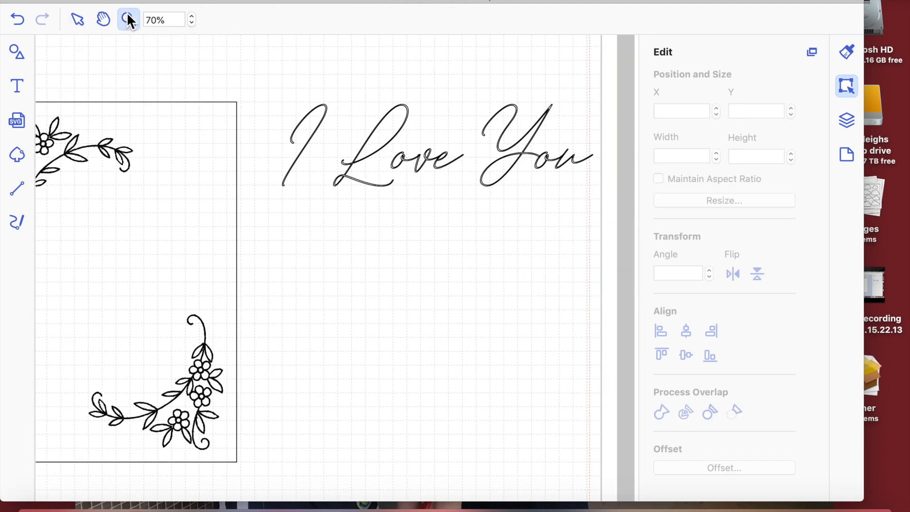
pyautogui.click(415, 177)
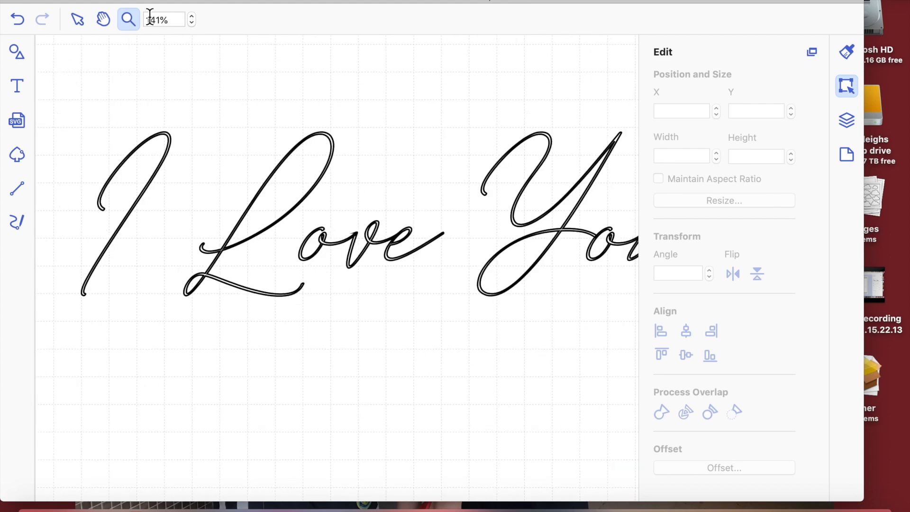
pyautogui.click(77, 19)
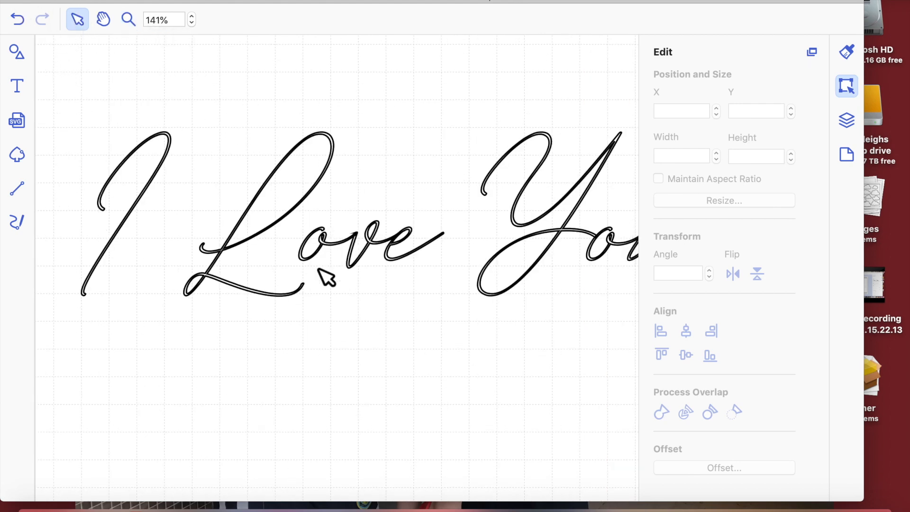
# - Move the v of "Love" down out of the word and back between its neighbours, ending at X 8.53", Y 3.32"
pyautogui.click(356, 254)
pyautogui.moveTo(360, 260); pyautogui.dragTo(359, 283)
pyautogui.click(391, 310)
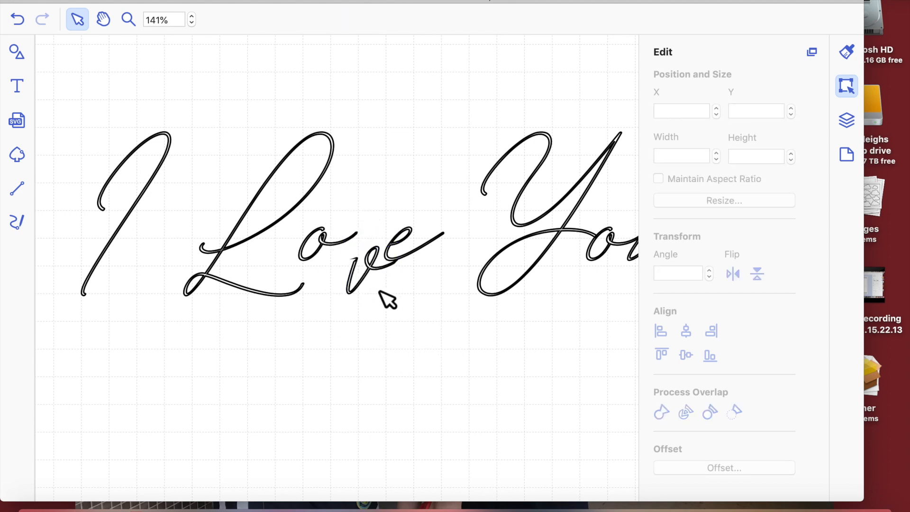
pyautogui.click(373, 269)
pyautogui.moveTo(375, 270)
pyautogui.mouseDown()
pyautogui.moveTo(370, 227)
pyautogui.moveTo(372, 242)
pyautogui.mouseUp()
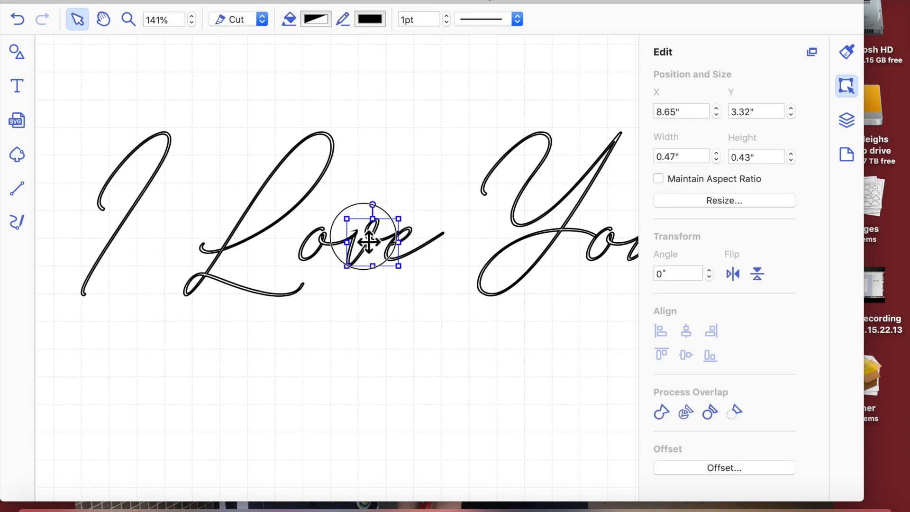
pyautogui.click(394, 300)
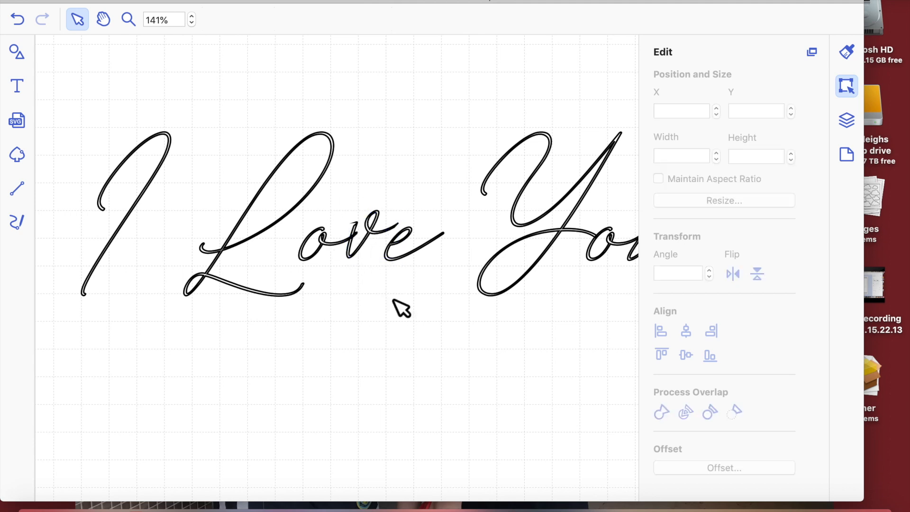
pyautogui.click(373, 233)
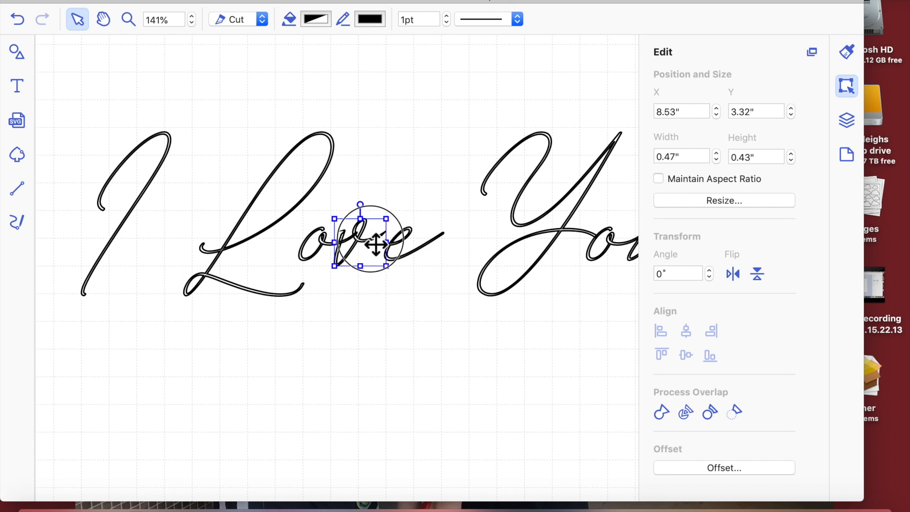
pyautogui.moveTo(402, 257)
pyautogui.mouseDown()
pyautogui.moveTo(398, 266)
pyautogui.moveTo(364, 247)
pyautogui.mouseUp()
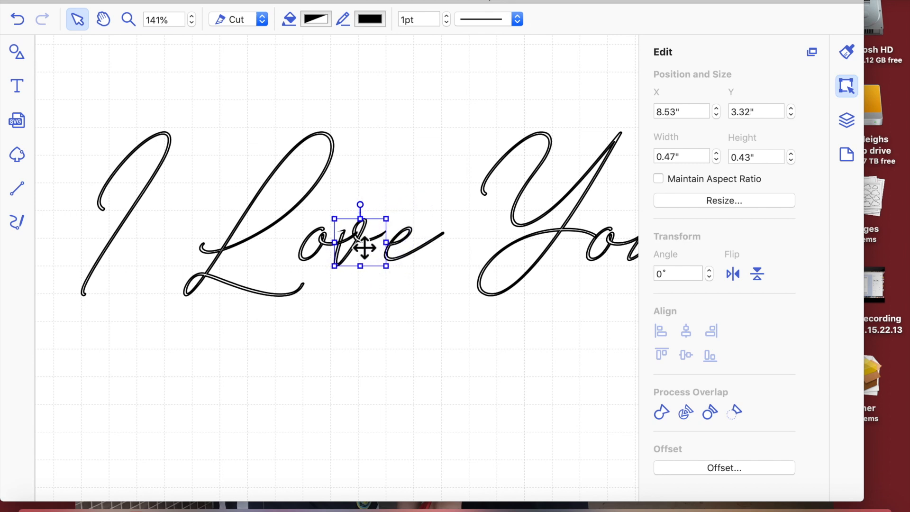
# - Nudge the v of "Love" horizontally past the e to X 9.53"
pyautogui.press('Left')
pyautogui.press('Left')
pyautogui.press('Left')
pyautogui.hotkey('shift', 'Right')
pyautogui.hotkey('shift', 'Right')
pyautogui.hotkey('shift', 'Right')
pyautogui.hotkey('shift', 'Right')
pyautogui.hotkey('shift', 'Right')
pyautogui.hotkey('shift', 'Right')
pyautogui.hotkey('shift', 'Right')
pyautogui.hotkey('shift', 'Right')
pyautogui.hotkey('shift', 'Right')
pyautogui.hotkey('shift', 'Right')
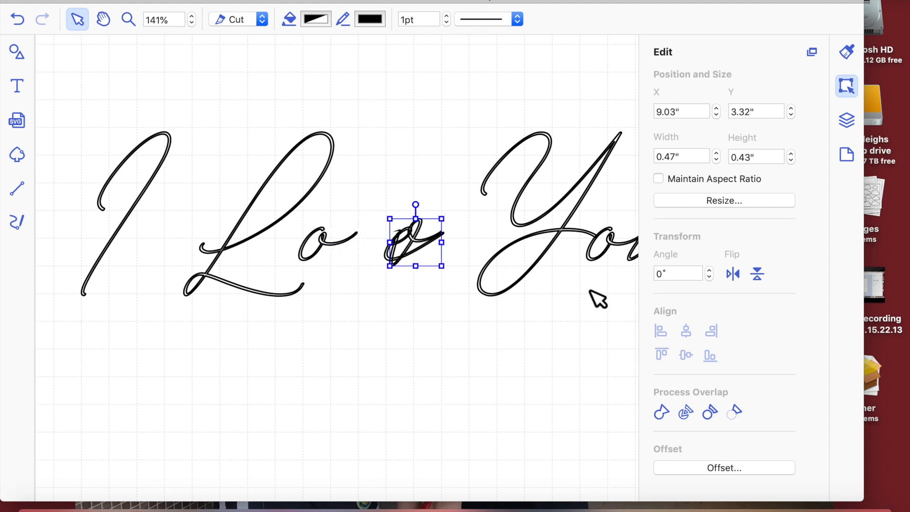
pyautogui.press('Right')
pyautogui.press('Right')
pyautogui.press('Right')
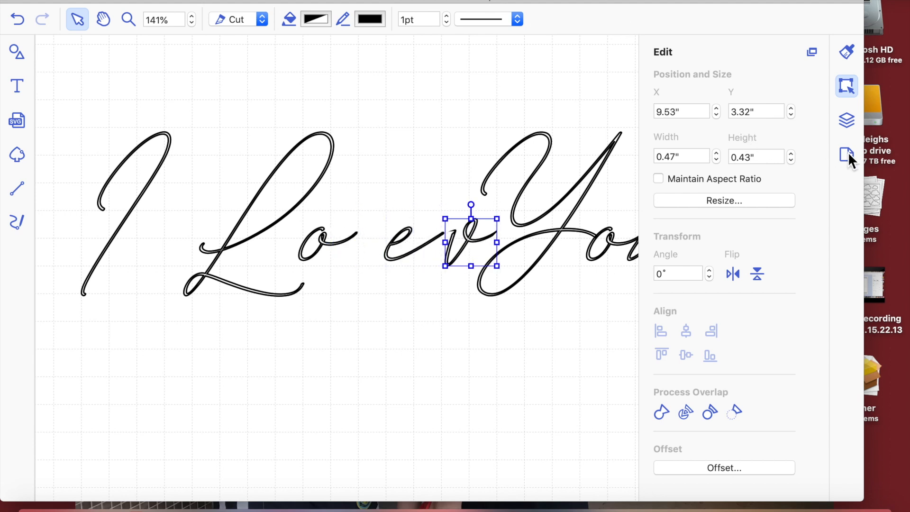
# - Turn off Snap to Grid and place the v back between the o and e of "Love", touching both letters
pyautogui.click(847, 154)
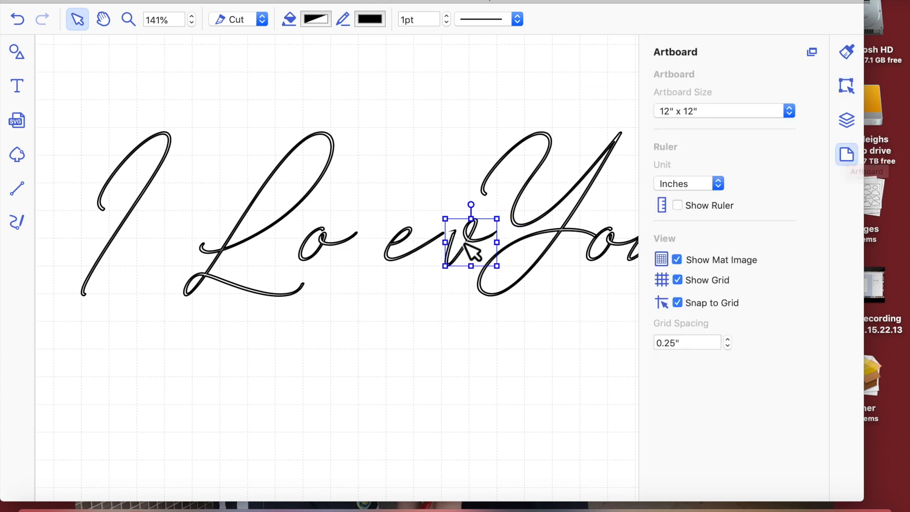
pyautogui.moveTo(474, 246); pyautogui.dragTo(385, 253)
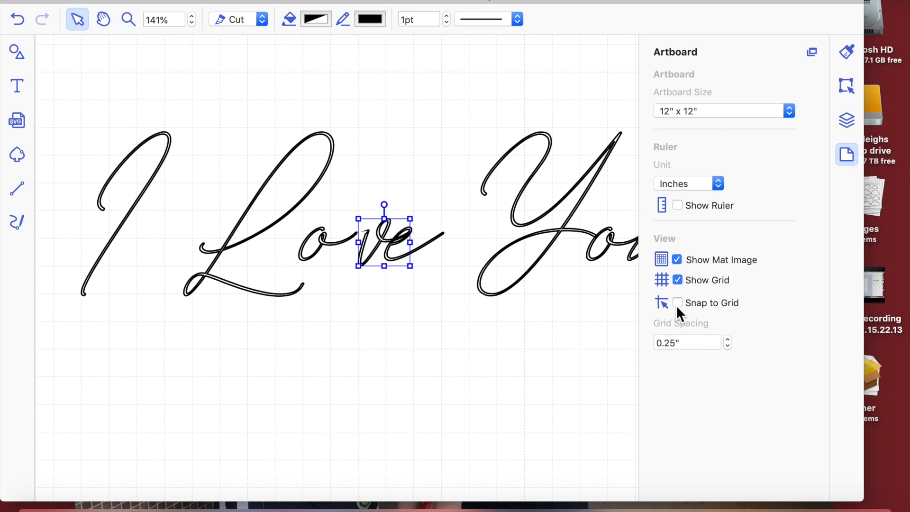
pyautogui.click(419, 331)
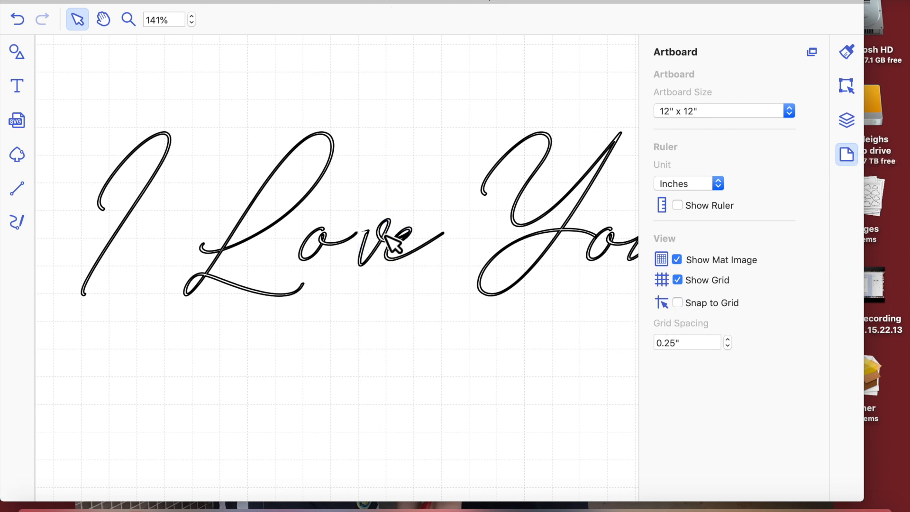
pyautogui.moveTo(385, 246)
pyautogui.mouseDown()
pyautogui.moveTo(385, 265)
pyautogui.moveTo(376, 242)
pyautogui.mouseUp()
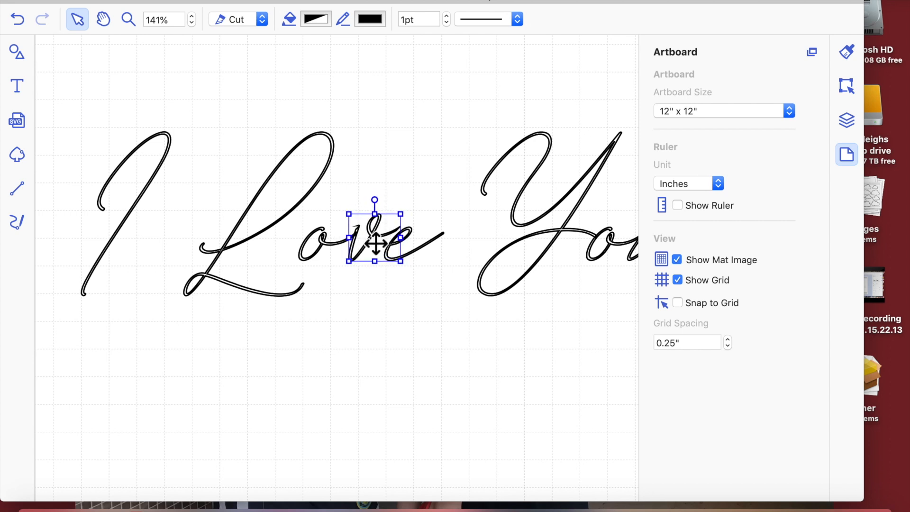
pyautogui.click(396, 317)
# - Try to weld the L, o and v of "Love" together
pyautogui.moveTo(304, 220); pyautogui.dragTo(375, 262)
pyautogui.click(846, 86)
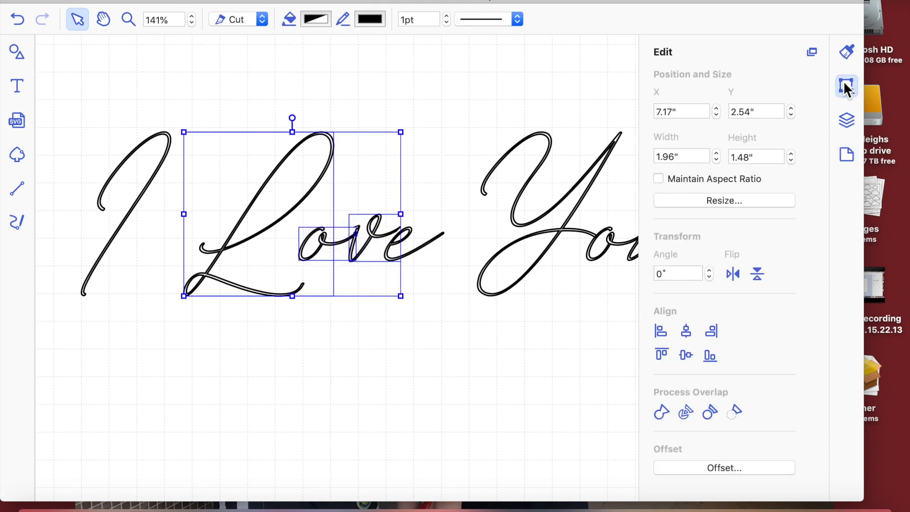
pyautogui.click(661, 412)
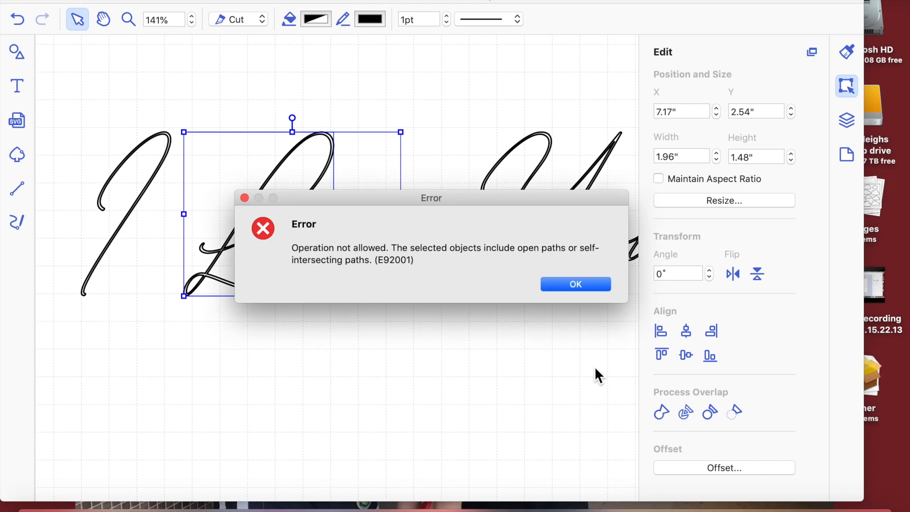
pyautogui.click(576, 284)
pyautogui.click(385, 321)
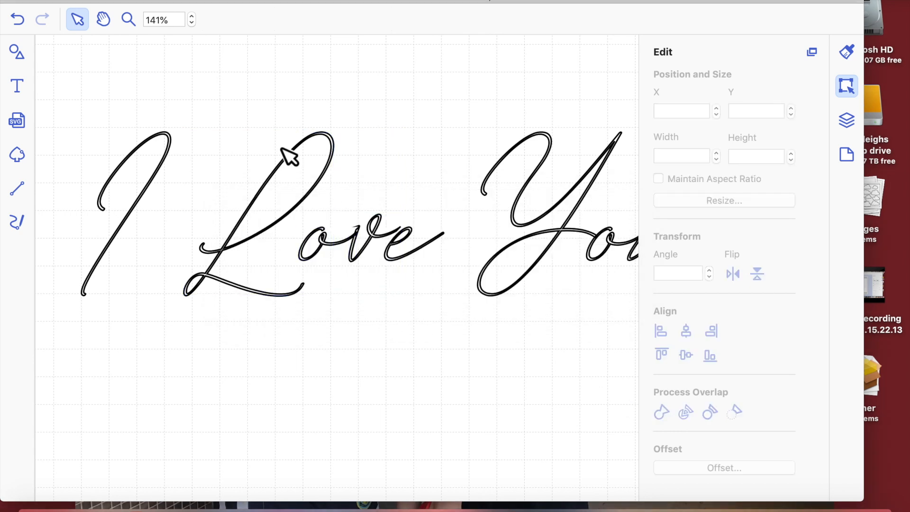
# - Try to weld all the letters of "I Love You" together
pyautogui.moveTo(113, 101); pyautogui.dragTo(423, 162)
pyautogui.moveTo(630, 319); pyautogui.dragTo(758, 361)
pyautogui.click(661, 410)
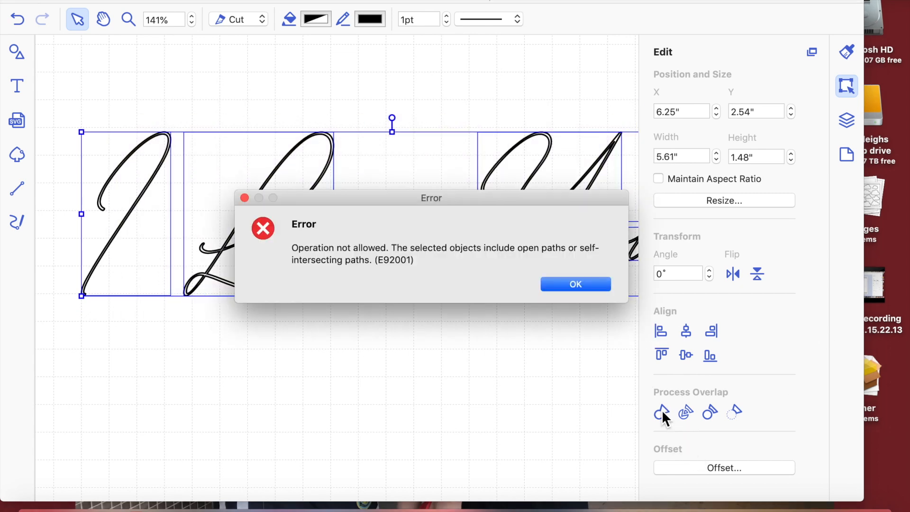
pyautogui.click(575, 285)
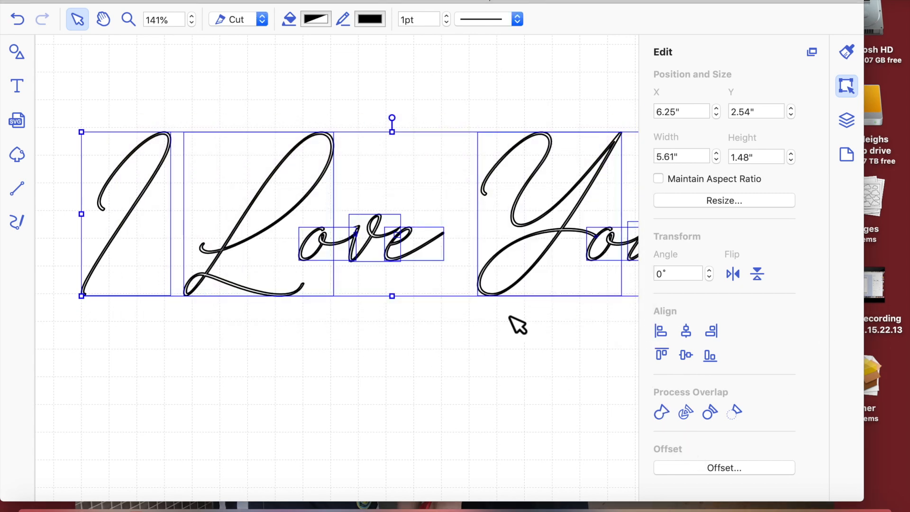
pyautogui.click(473, 319)
# - Pull "Love" apart by moving its e above the word and its v below it
pyautogui.moveTo(376, 250); pyautogui.dragTo(440, 146)
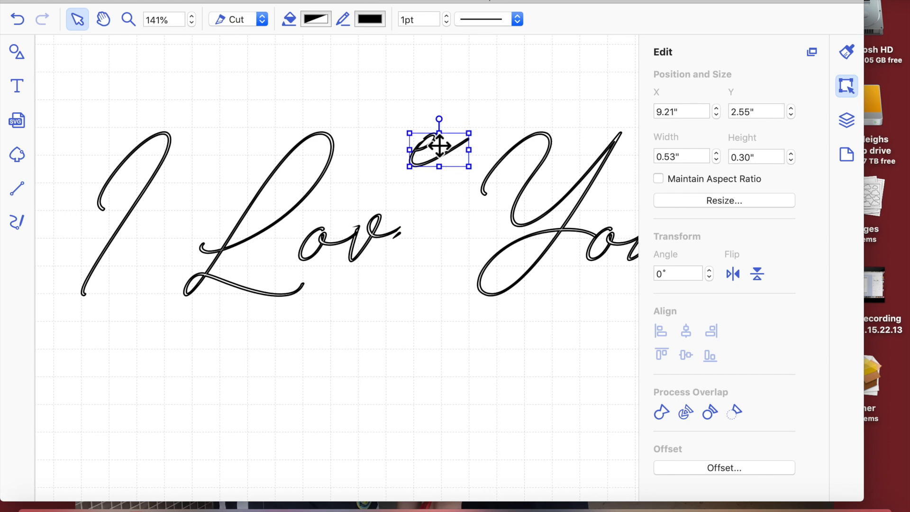
pyautogui.click(430, 356)
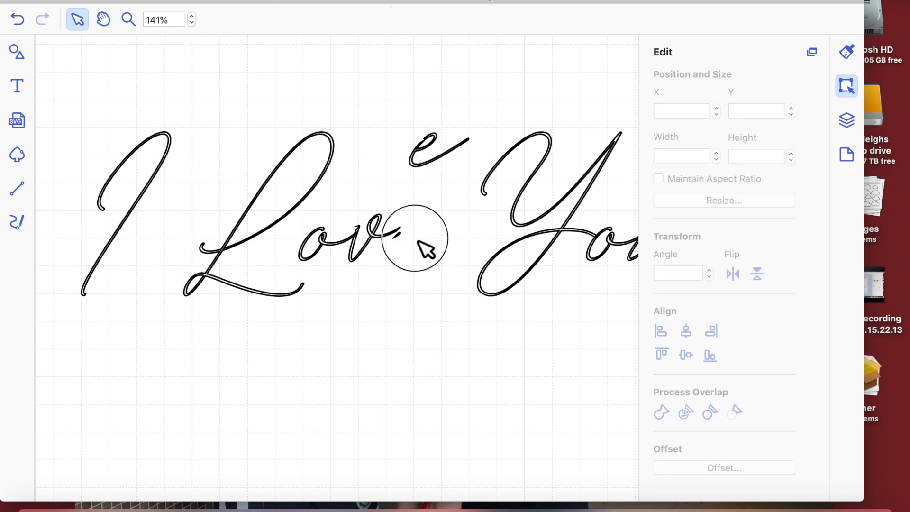
pyautogui.click(392, 237)
pyautogui.moveTo(379, 241)
pyautogui.mouseDown()
pyautogui.moveTo(347, 347)
pyautogui.moveTo(377, 356)
pyautogui.mouseUp()
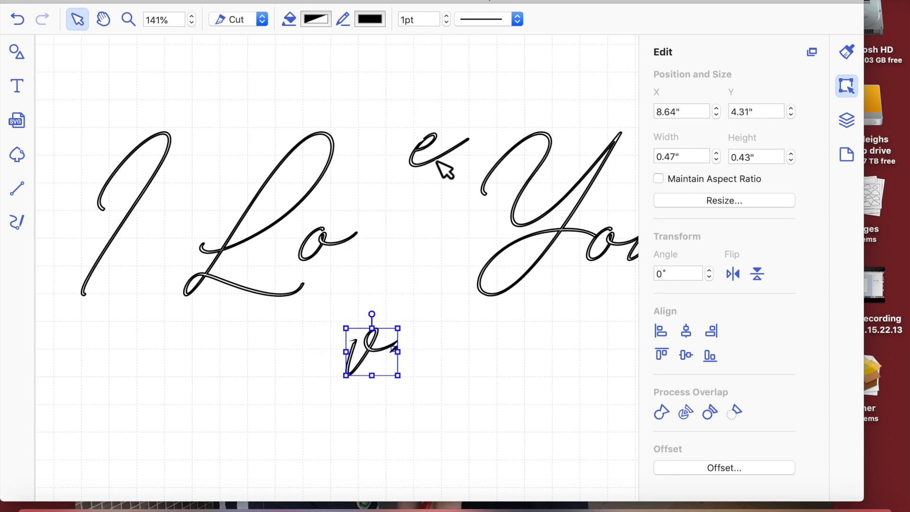
pyautogui.click(417, 375)
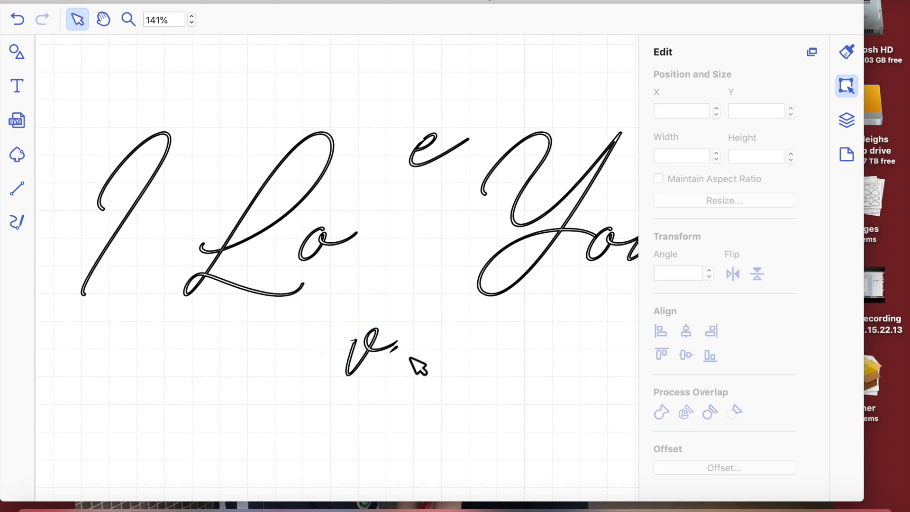
# - Delete the detached v below the word
pyautogui.click(387, 348)
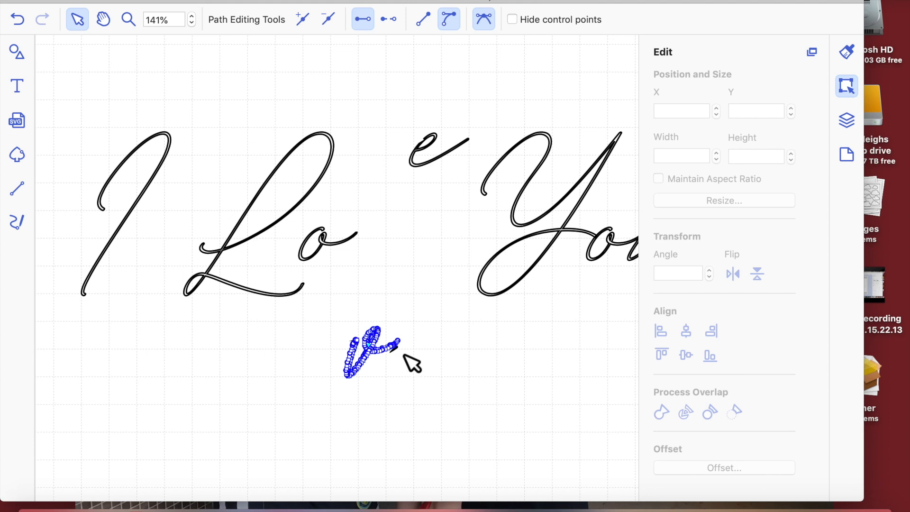
pyautogui.click(405, 355)
pyautogui.click(394, 350)
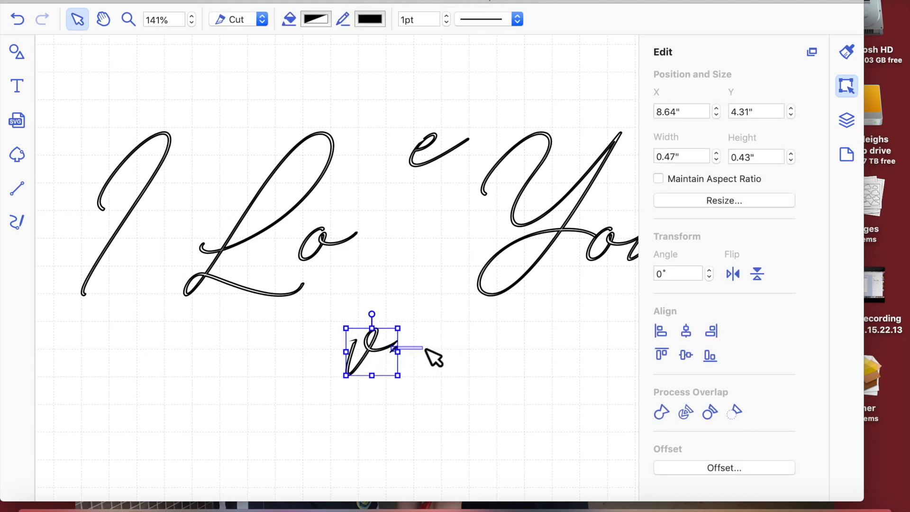
pyautogui.press('BackSpace')
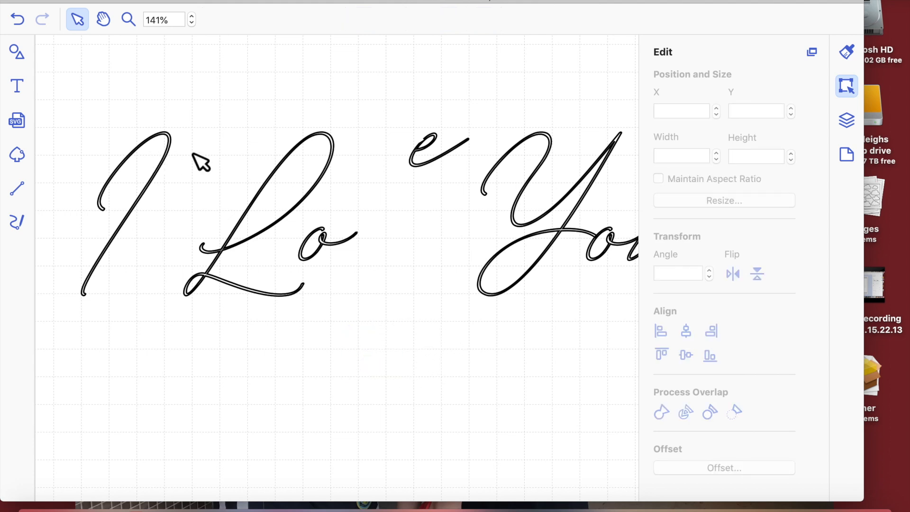
# - Delete all the remaining letters of the old "I Love You" lettering
pyautogui.moveTo(126, 108)
pyautogui.mouseDown()
pyautogui.moveTo(596, 258)
pyautogui.moveTo(604, 295)
pyautogui.mouseUp()
pyautogui.press('BackSpace')
pyautogui.hscroll(10, 376, 138)
pyautogui.moveTo(380, 124)
pyautogui.mouseDown()
pyautogui.moveTo(587, 300)
pyautogui.moveTo(580, 306)
pyautogui.mouseUp()
pyautogui.press('BackSpace')
pyautogui.click(18, 87)
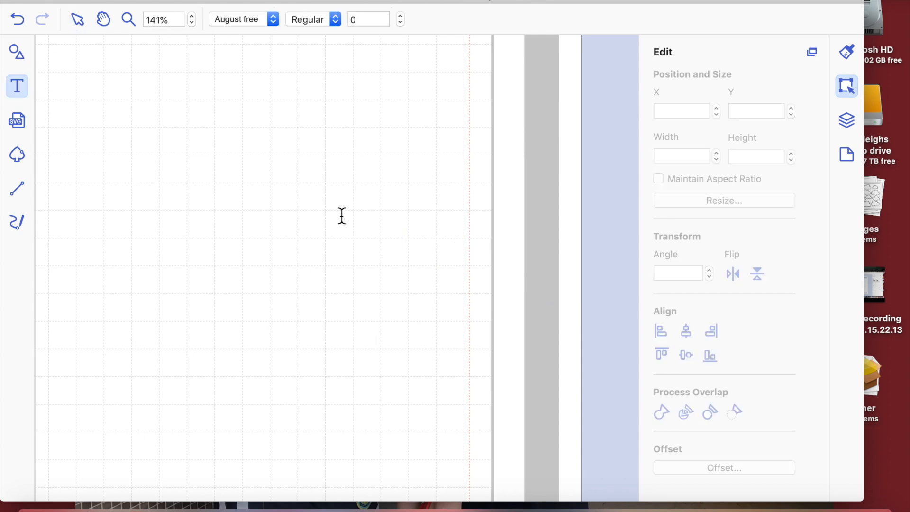
pyautogui.click(347, 162)
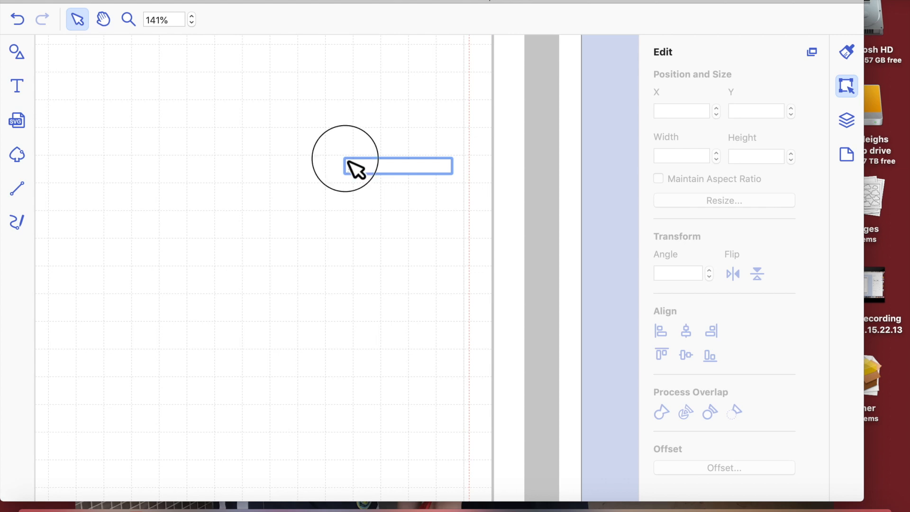
pyautogui.write('1')
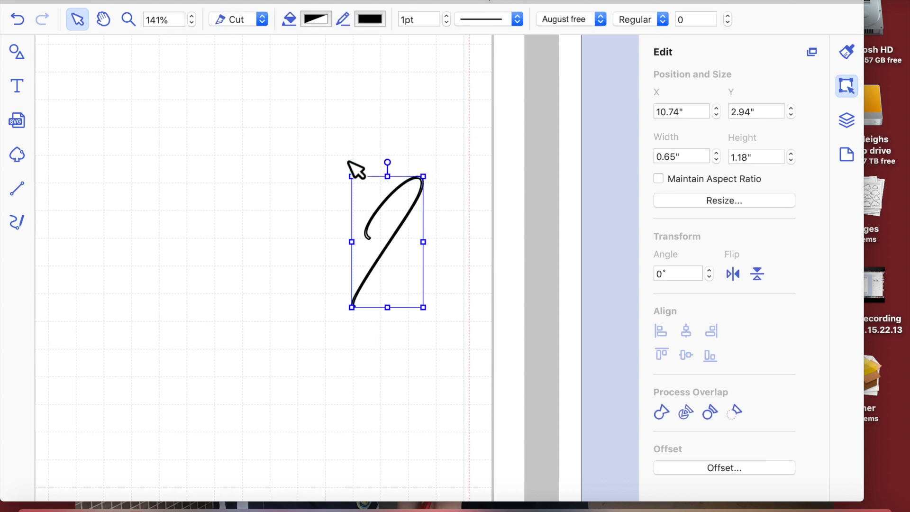
pyautogui.press('BackSpace')
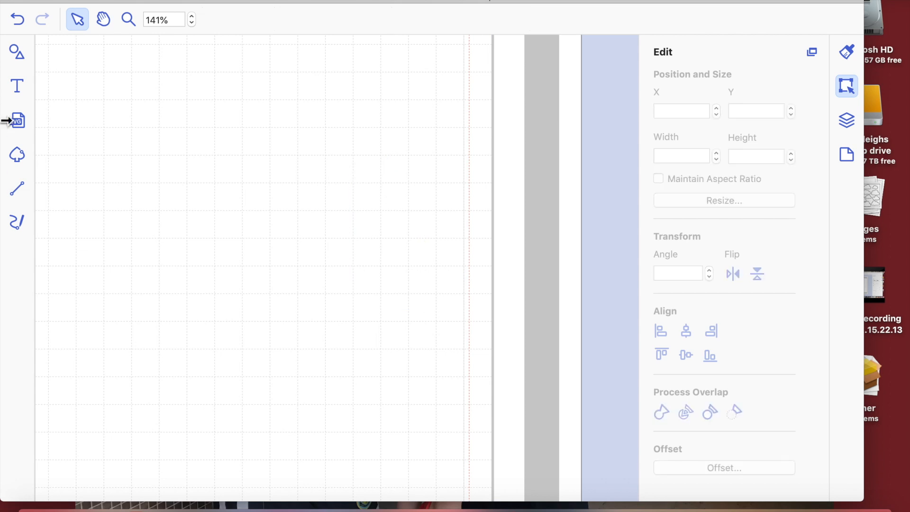
# - Add the text "I Love You" in the August free font and move it to X 7.71", Y 2.53"
pyautogui.click(17, 89)
pyautogui.click(218, 121)
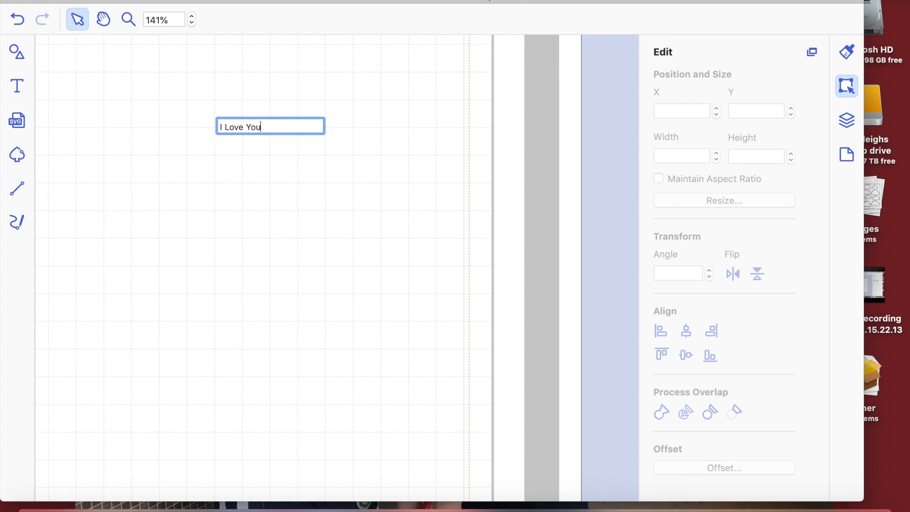
pyautogui.press('Return')
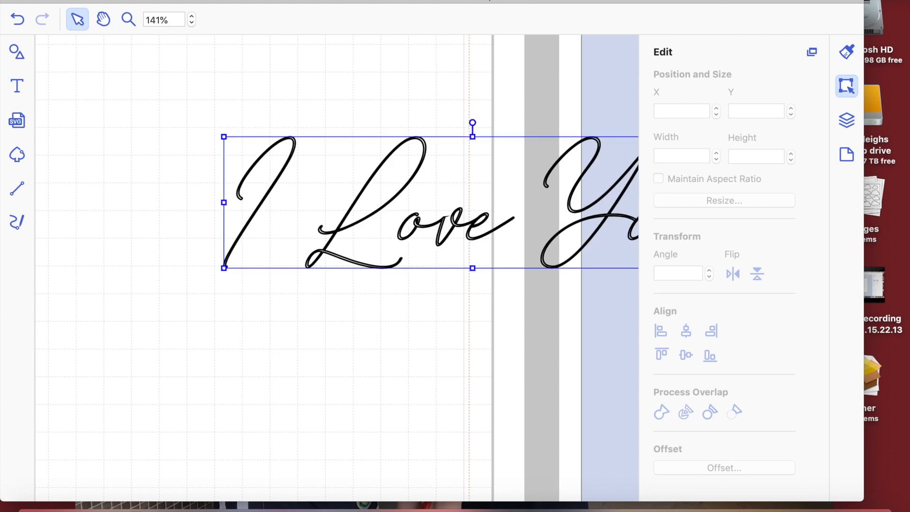
pyautogui.moveTo(463, 148); pyautogui.dragTo(323, 148)
pyautogui.moveTo(262, 154); pyautogui.dragTo(298, 138)
pyautogui.click(307, 323)
pyautogui.moveTo(294, 227); pyautogui.dragTo(209, 196)
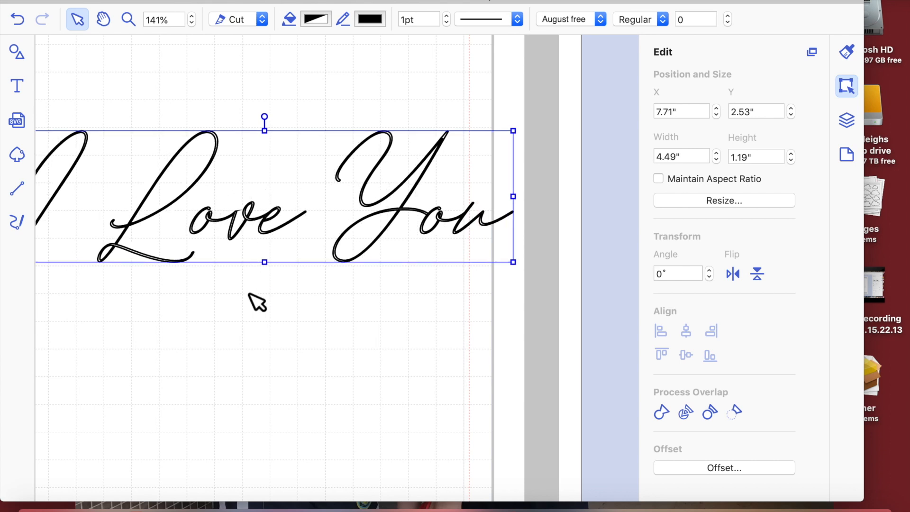
# - Split the text into separate letters, try moving the v of "Love" below the word, and undo that move
pyautogui.click(686, 412)
pyautogui.click(393, 393)
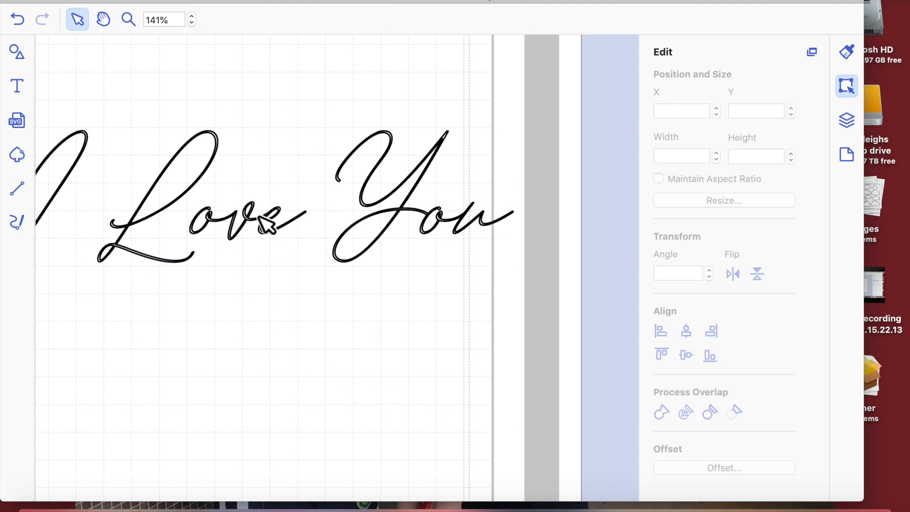
pyautogui.moveTo(243, 214); pyautogui.dragTo(241, 290)
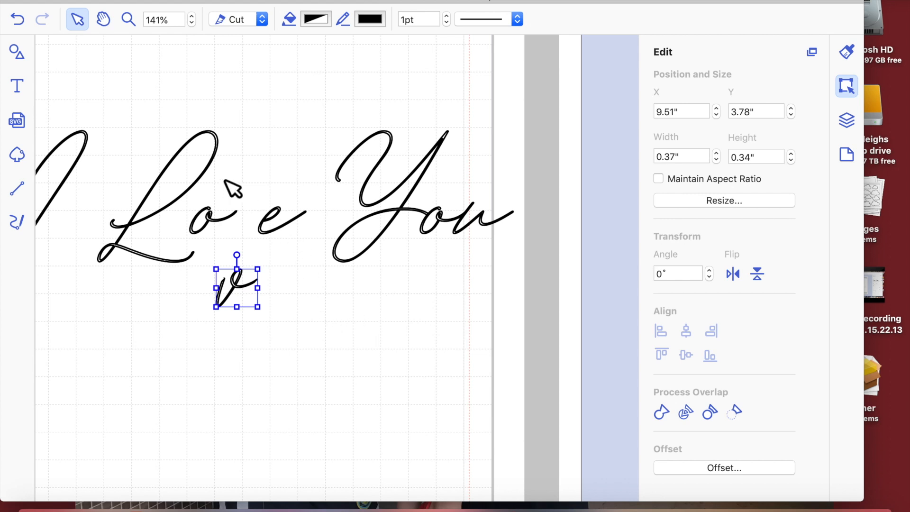
pyautogui.click(21, 18)
# - Try to weld the letters of "Love" together
pyautogui.moveTo(145, 94)
pyautogui.mouseDown()
pyautogui.moveTo(280, 195)
pyautogui.moveTo(311, 270)
pyautogui.mouseUp()
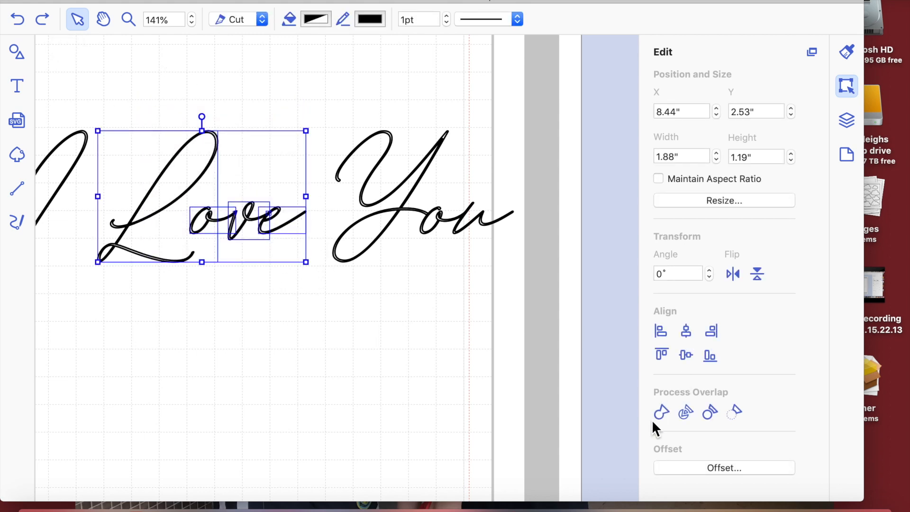
pyautogui.click(663, 412)
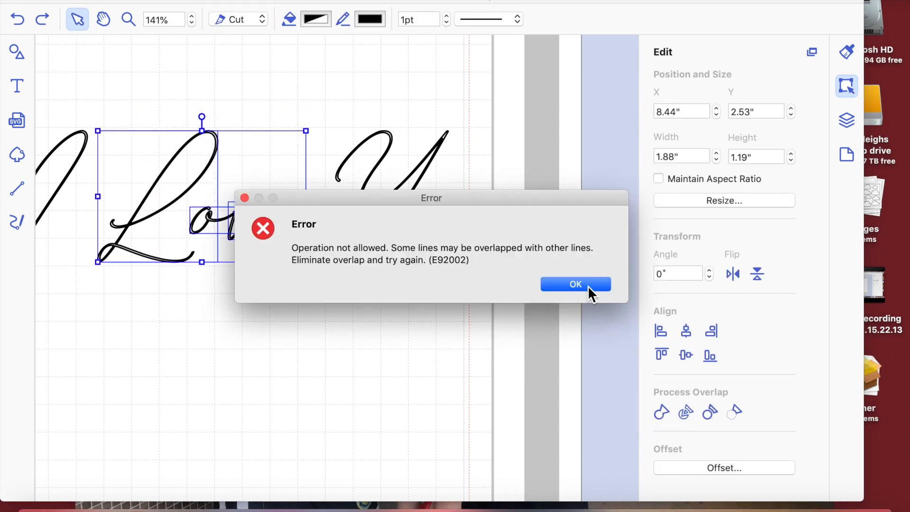
pyautogui.click(587, 285)
# - Try moving the e of "Love" below the word, and undo back to the unsplit text
pyautogui.hscroll(-5, 299, 319)
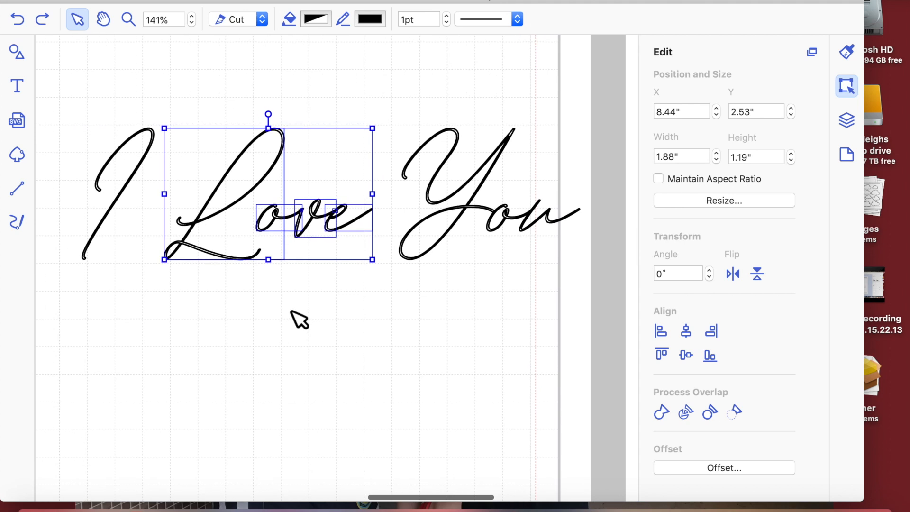
pyautogui.click(357, 277)
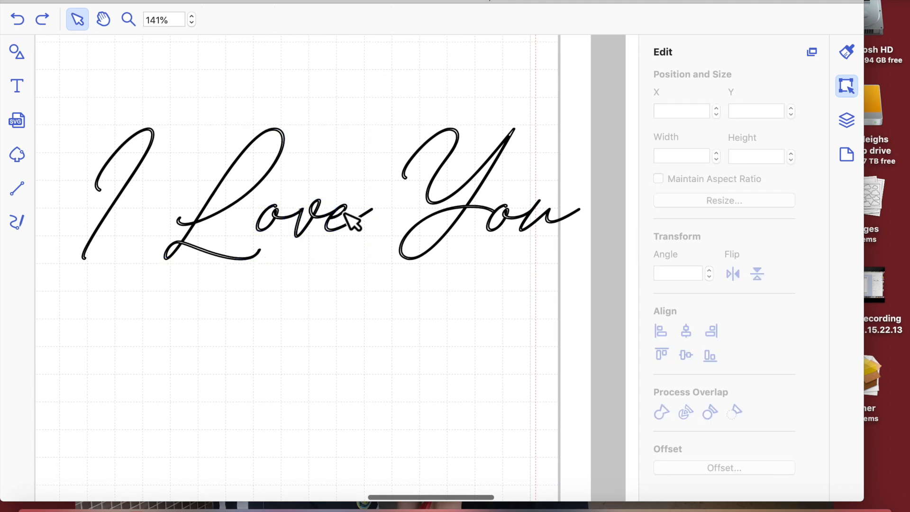
pyautogui.moveTo(345, 218); pyautogui.dragTo(344, 282)
pyautogui.click(433, 362)
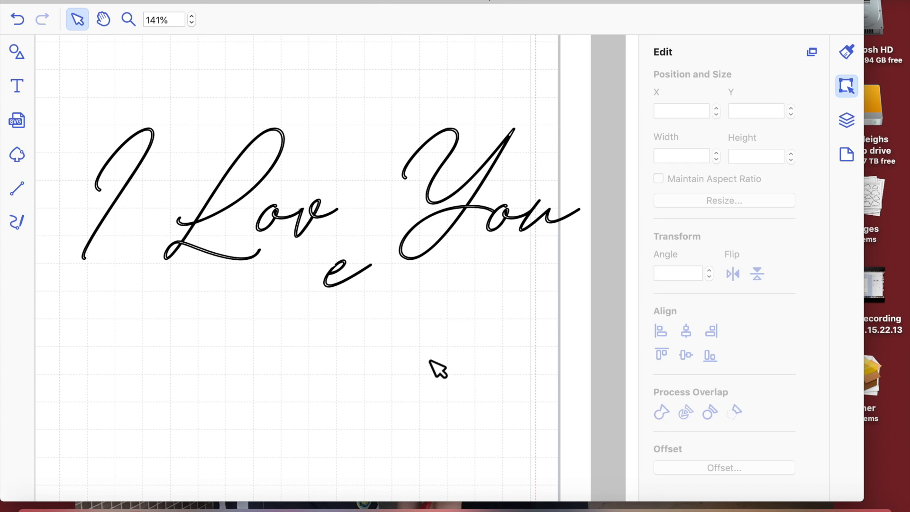
pyautogui.click(334, 271)
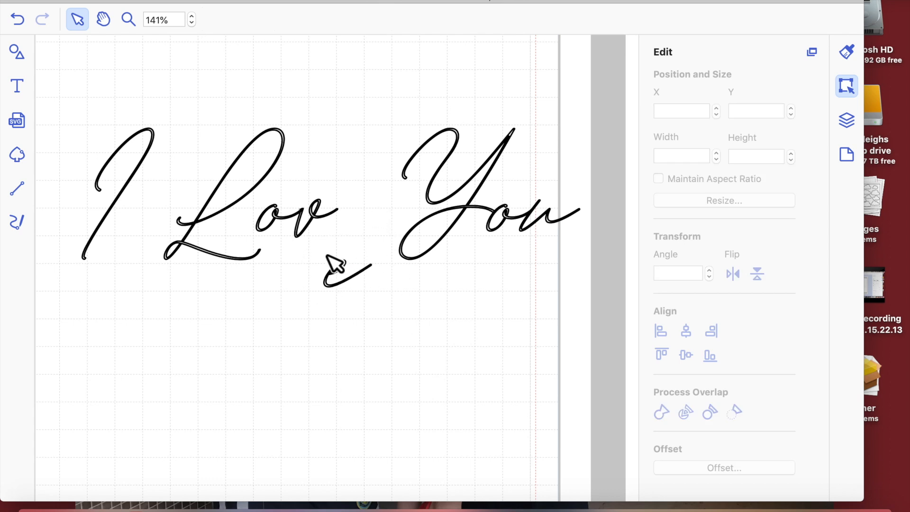
pyautogui.click(341, 279)
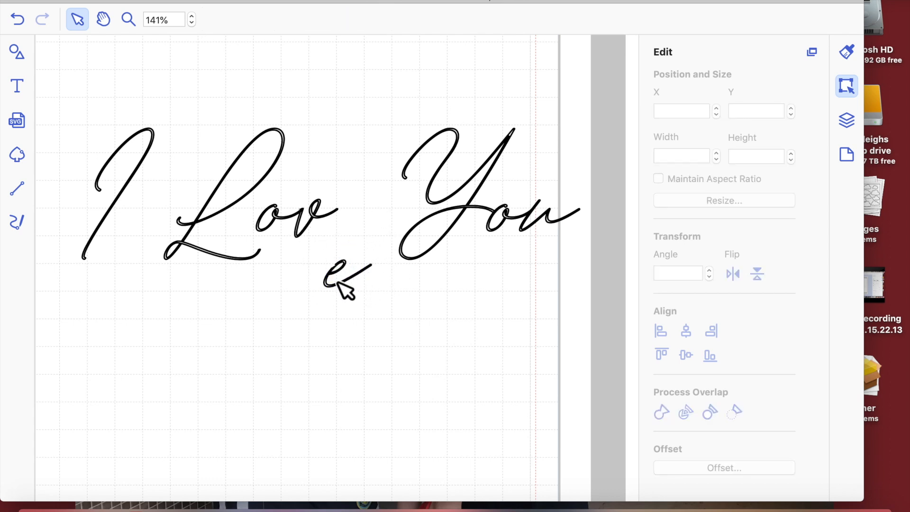
pyautogui.moveTo(334, 271); pyautogui.dragTo(335, 235)
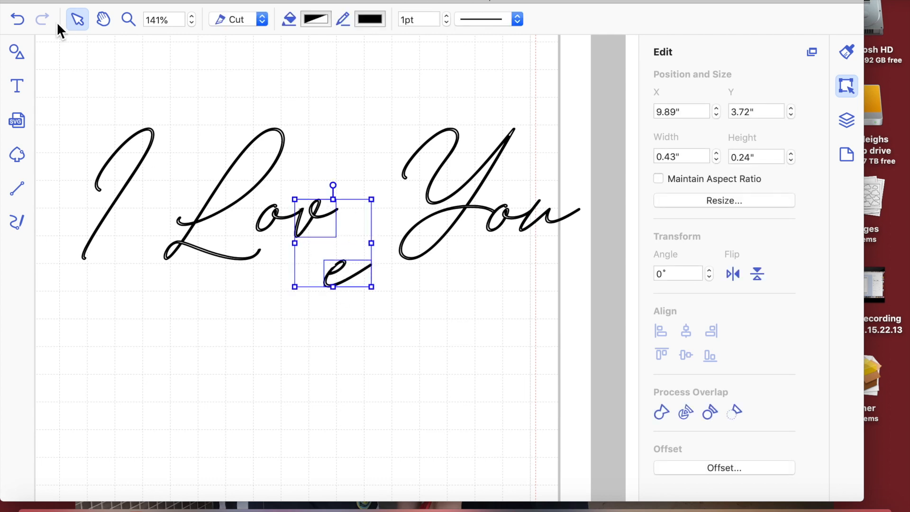
pyautogui.click(18, 19)
# - Fill the "I Love You" text with dark grey
pyautogui.moveTo(99, 85); pyautogui.dragTo(580, 278)
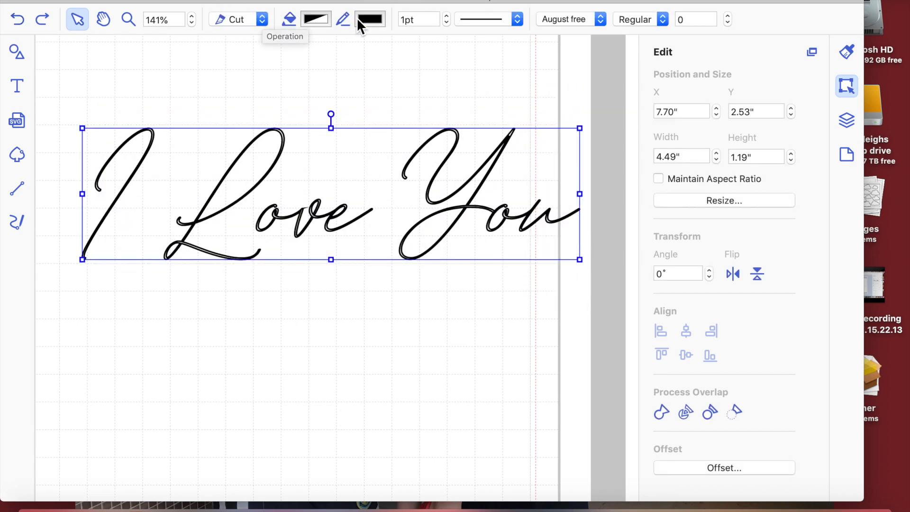
pyautogui.click(329, 20)
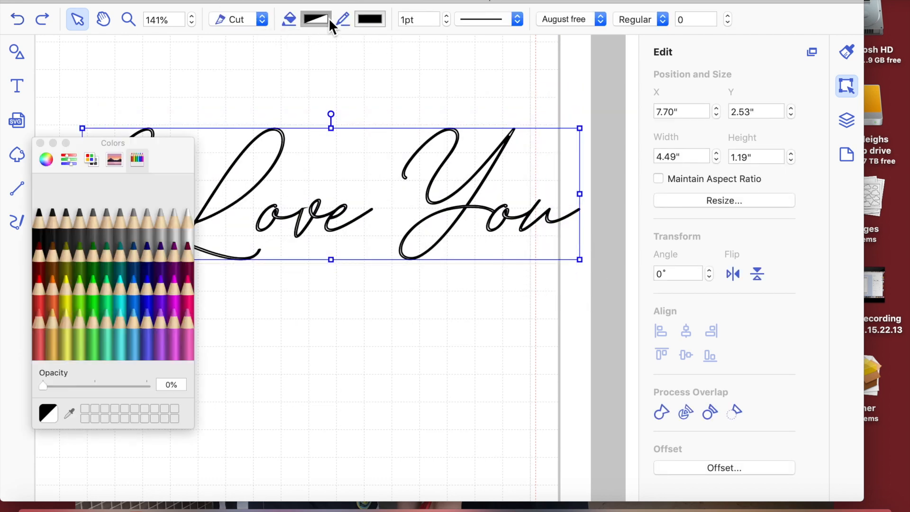
pyautogui.click(69, 223)
pyautogui.click(397, 338)
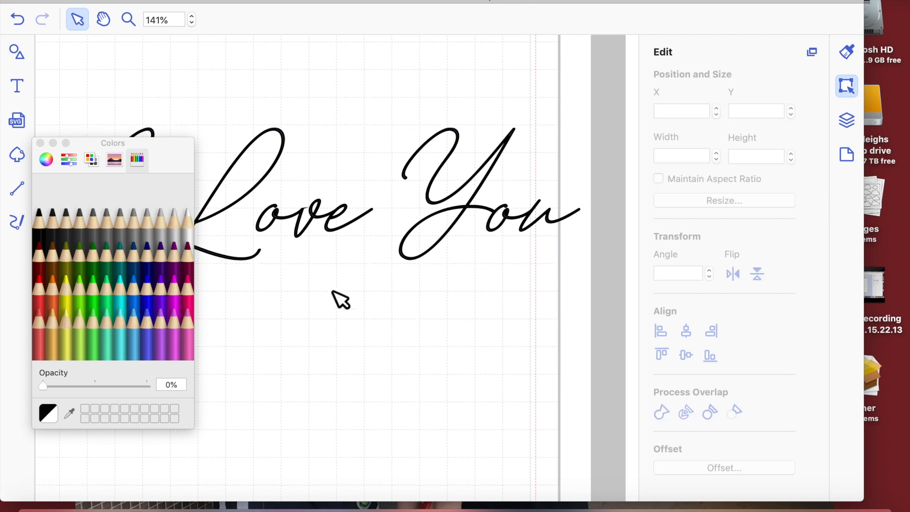
pyautogui.click(40, 143)
# - Split the filled "I Love You" text into separate letters
pyautogui.moveTo(96, 93); pyautogui.dragTo(560, 256)
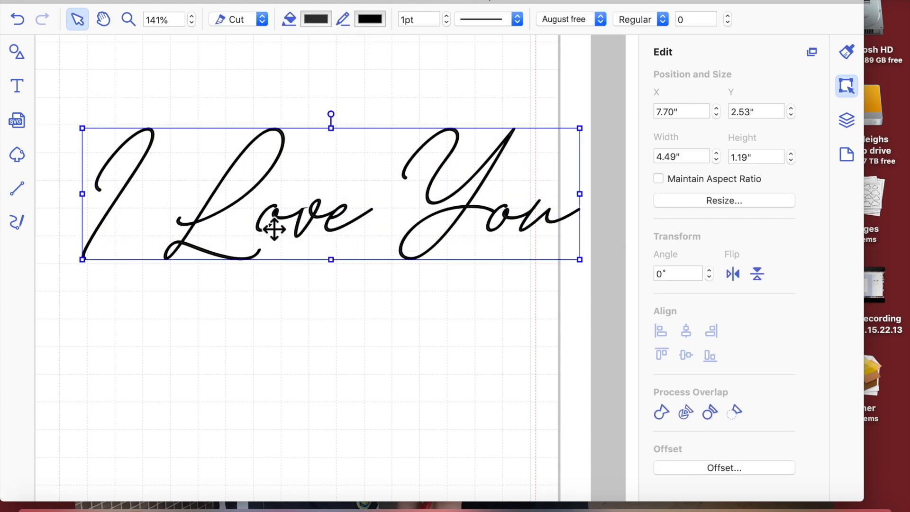
pyautogui.click(113, 129)
pyautogui.moveTo(370, 180); pyautogui.dragTo(493, 254)
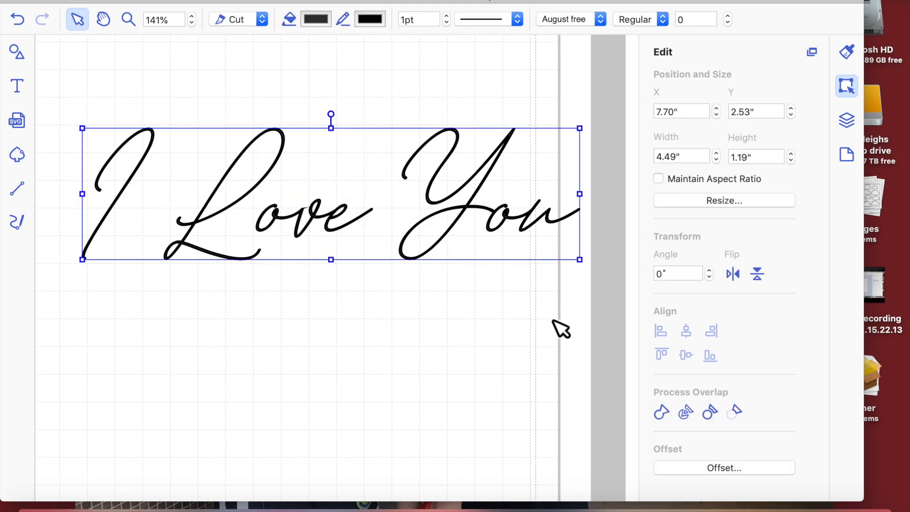
pyautogui.click(309, 180)
# - Group the four letters of "Love"
pyautogui.moveTo(169, 100); pyautogui.dragTo(341, 223)
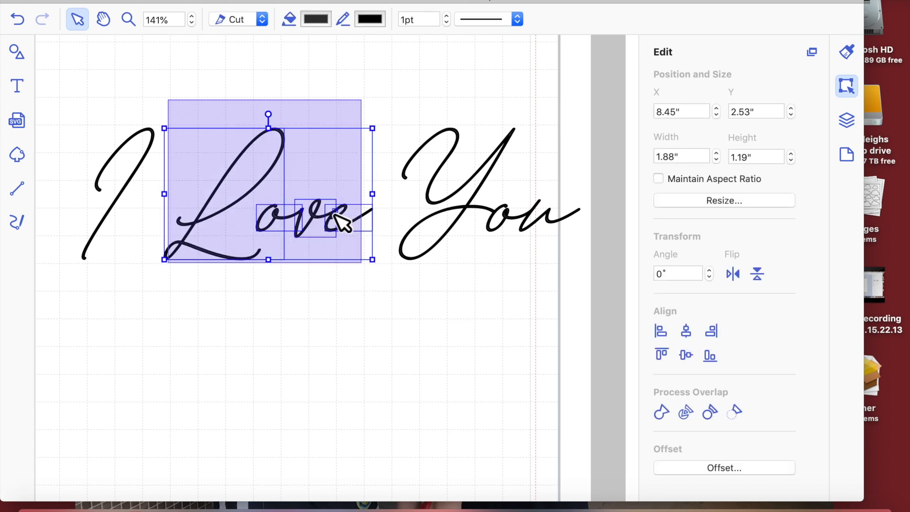
pyautogui.click(337, 220)
pyautogui.rightClick(337, 220)
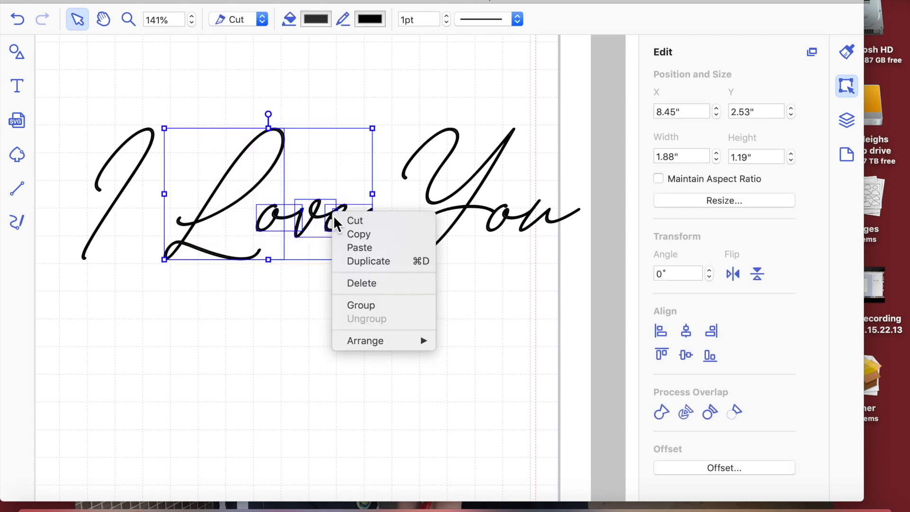
pyautogui.click(369, 307)
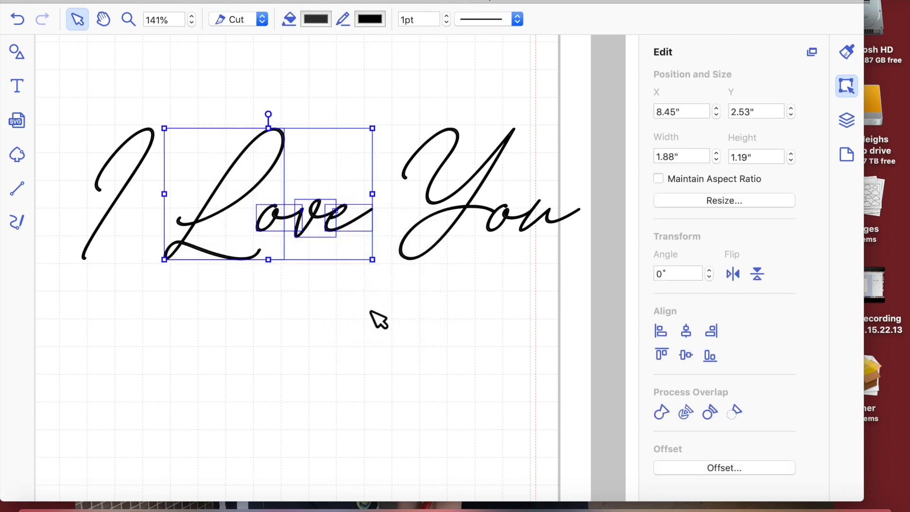
# - Group the three letters of "You"
pyautogui.click(396, 100)
pyautogui.moveTo(547, 211); pyautogui.dragTo(578, 259)
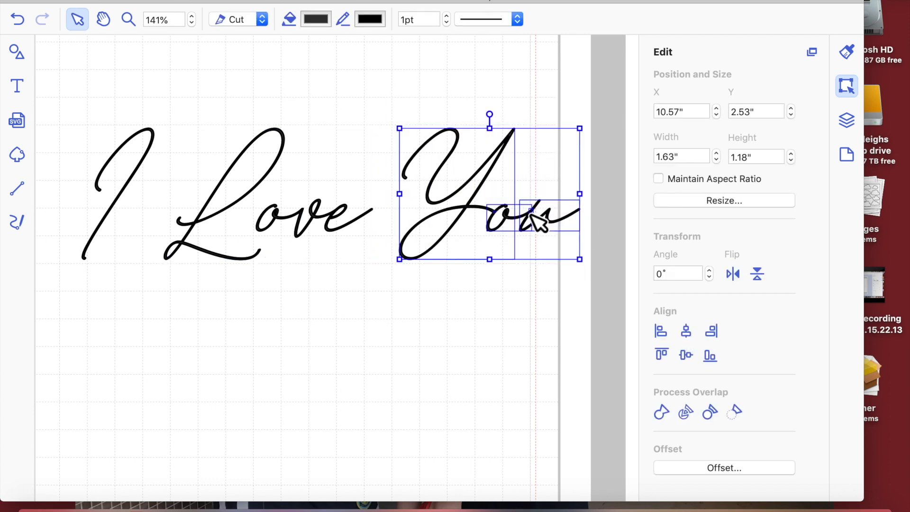
pyautogui.rightClick(533, 217)
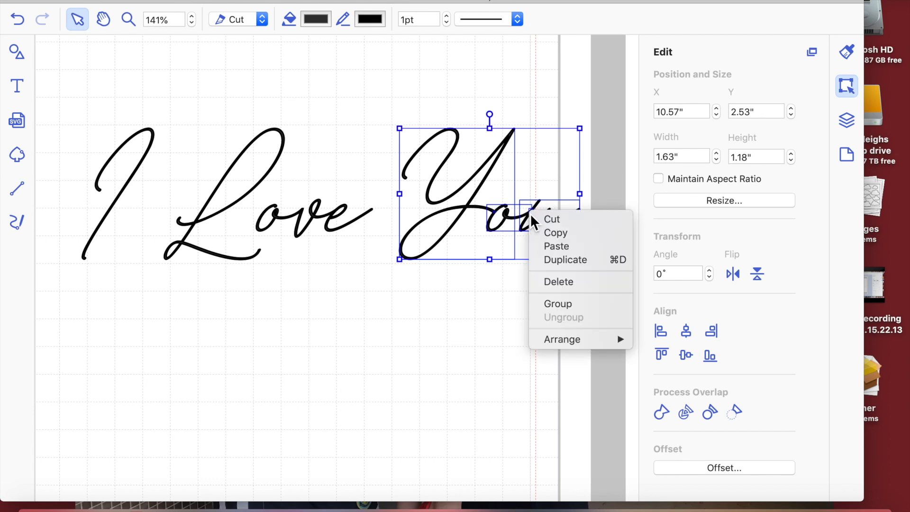
pyautogui.click(569, 303)
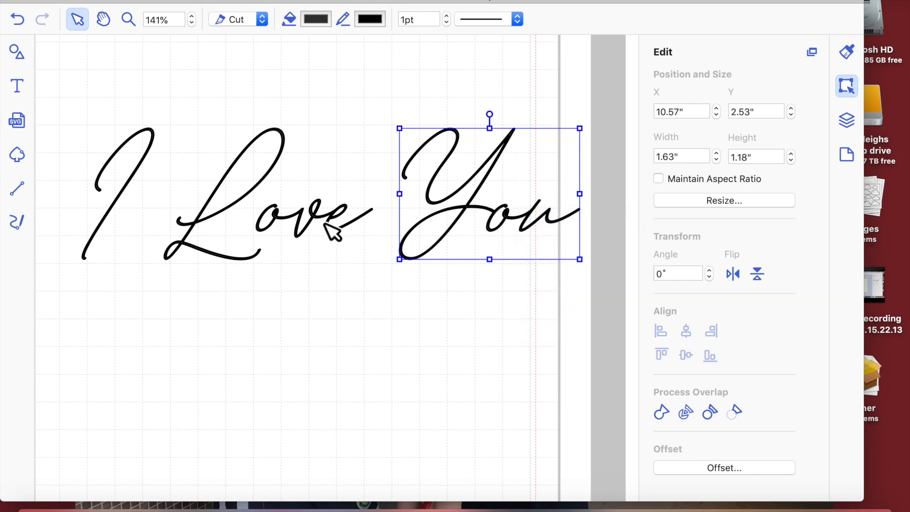
# - Try to weld the grouped letters of "Love" into one shape
pyautogui.click(344, 230)
pyautogui.click(338, 227)
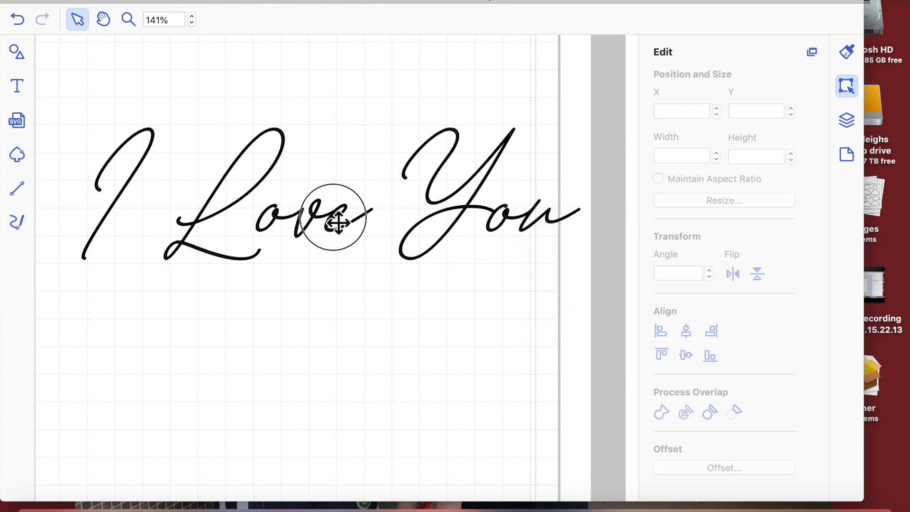
pyautogui.click(662, 412)
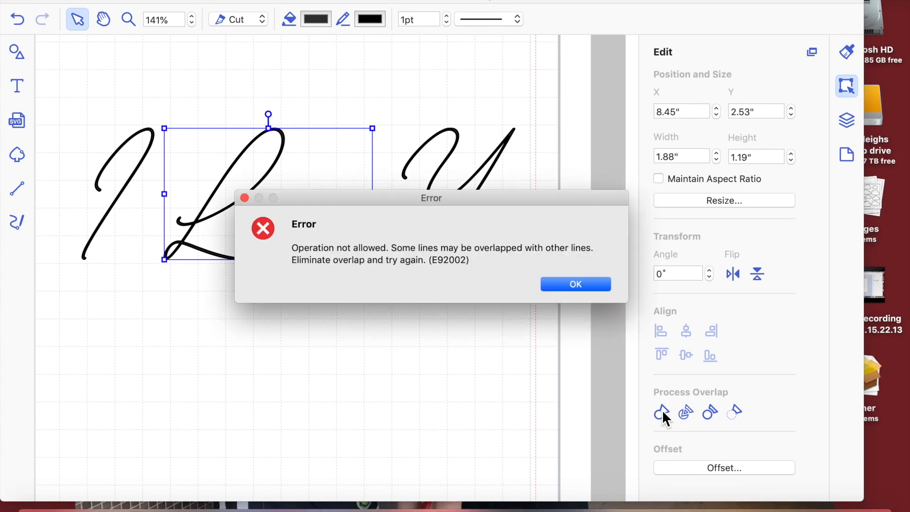
pyautogui.click(595, 285)
# - Move the letter "I" inside the card panel beneath the upper floral corner, and shift the card artwork group to about X 0.54", Y 2.04"
pyautogui.hscroll(-5, 396, 329)
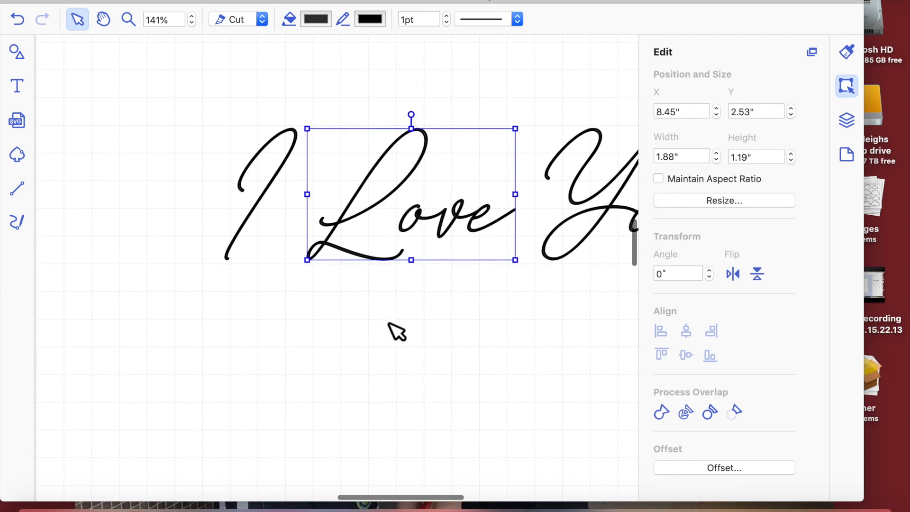
pyautogui.click(297, 0)
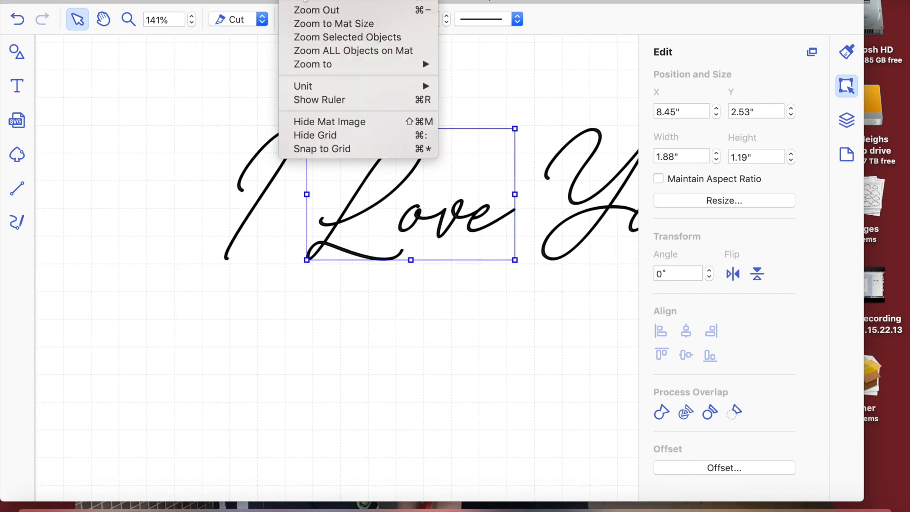
pyautogui.click(304, 50)
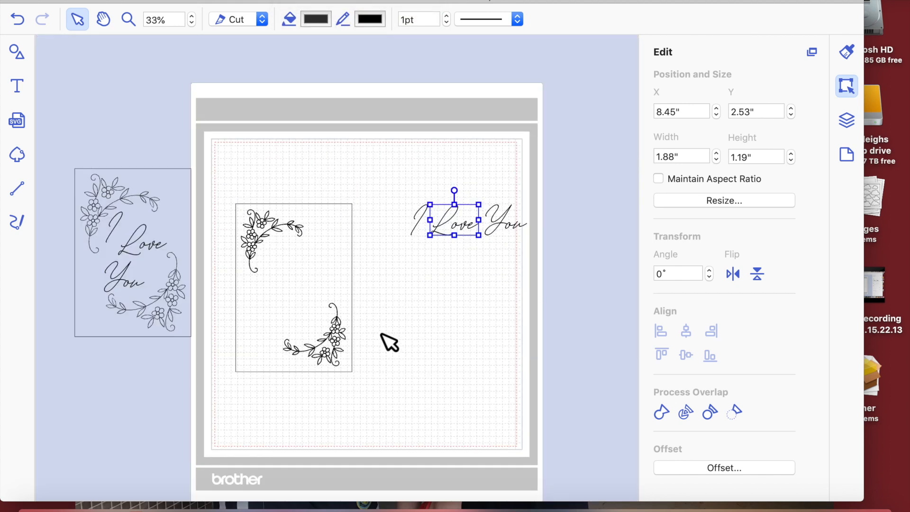
pyautogui.click(431, 306)
pyautogui.click(425, 222)
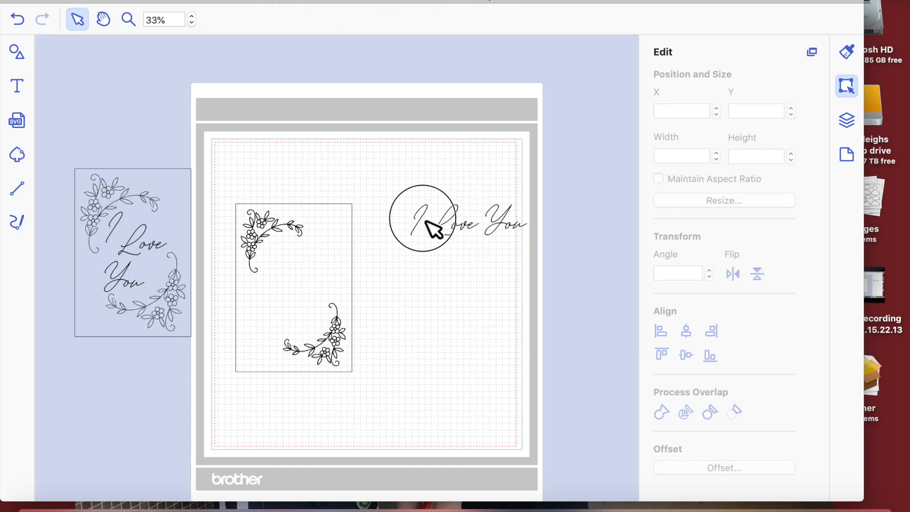
pyautogui.click(419, 230)
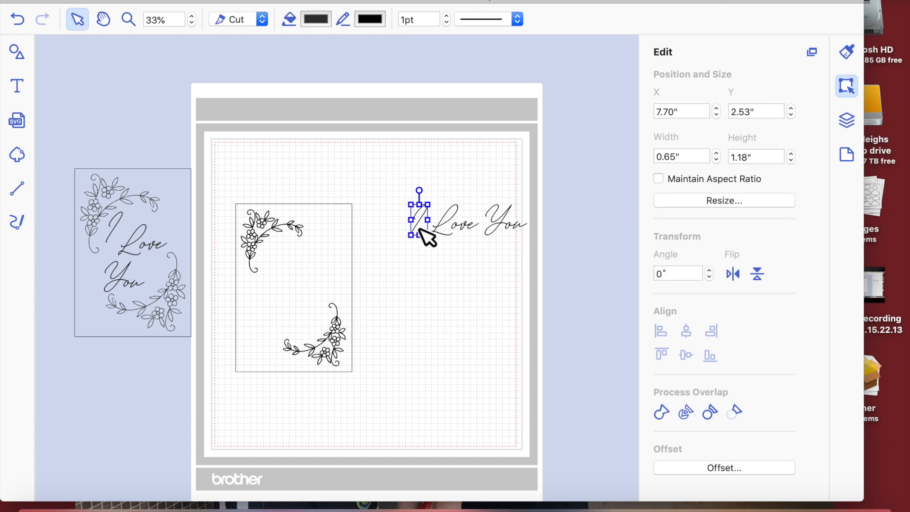
pyautogui.click(192, 16)
pyautogui.click(127, 19)
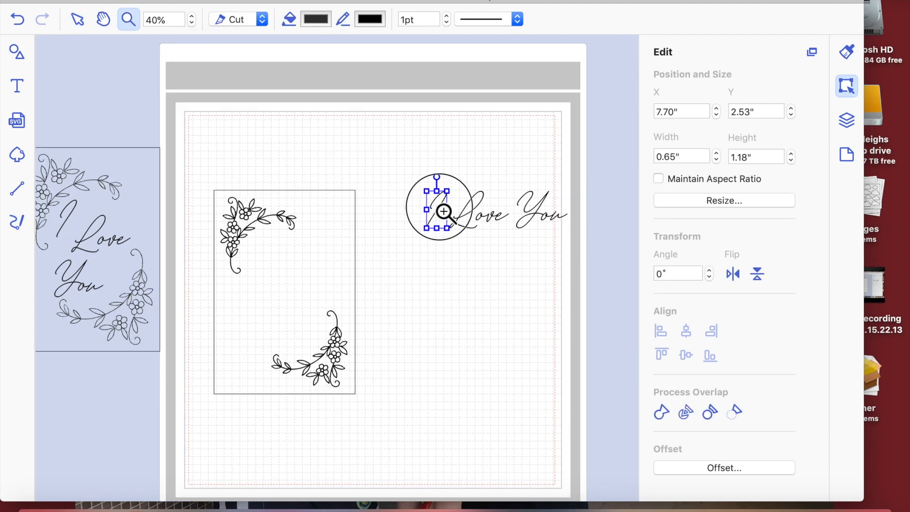
pyautogui.click(443, 222)
pyautogui.hscroll(-8, 223, 121)
pyautogui.scroll(-2, 223, 121)
pyautogui.scroll(-4, 223, 122)
pyautogui.hscroll(2, 223, 122)
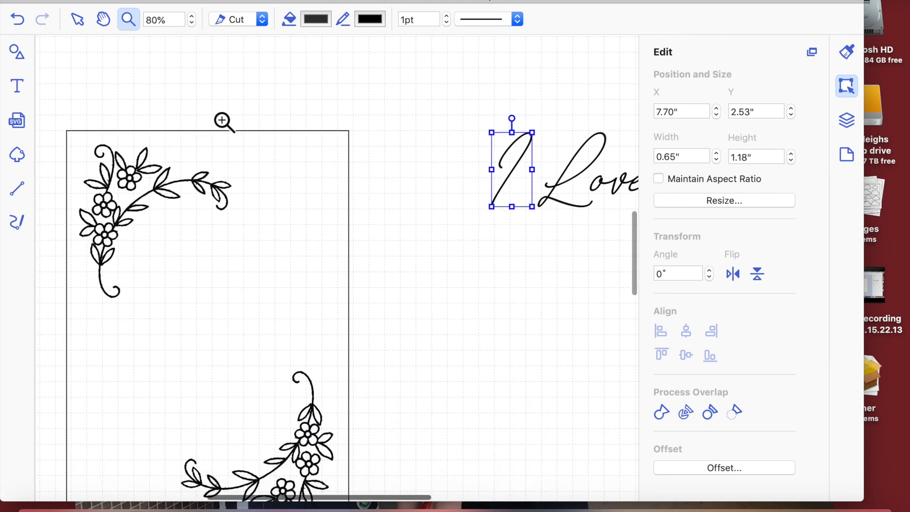
pyautogui.click(77, 20)
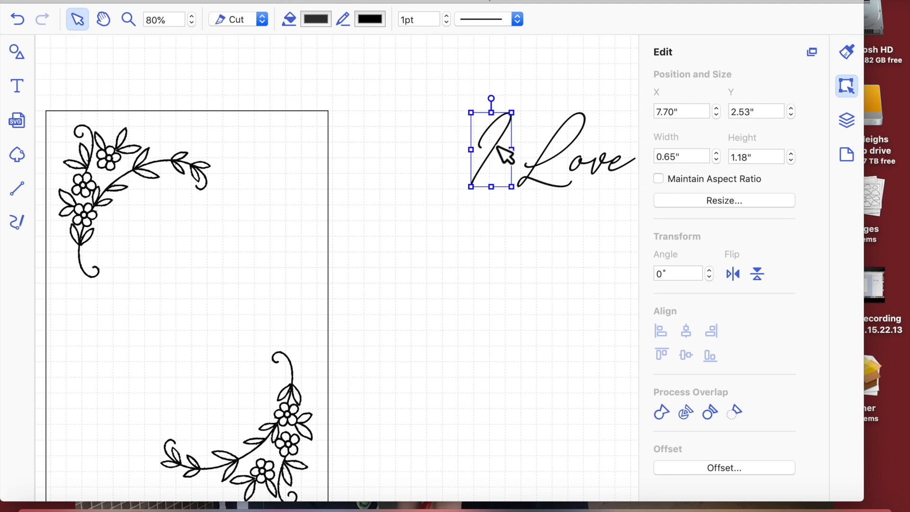
pyautogui.click(498, 131)
pyautogui.moveTo(457, 88); pyautogui.dragTo(505, 140)
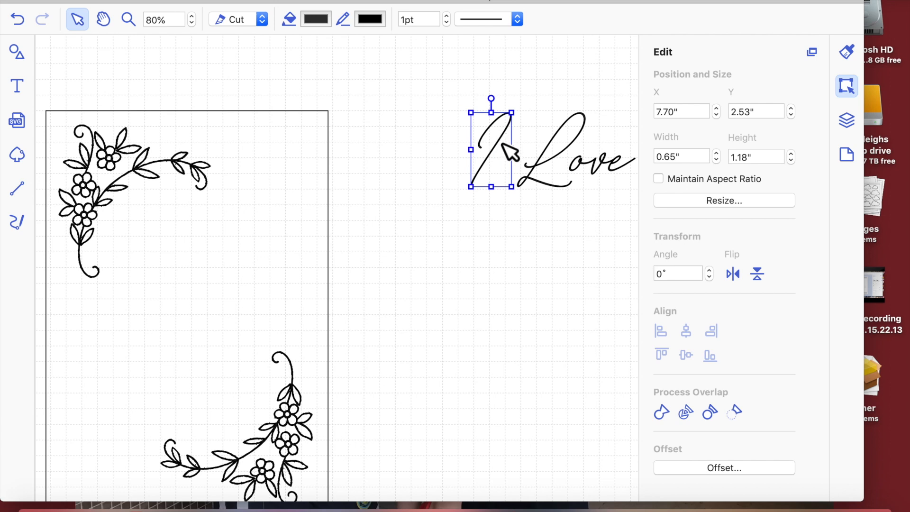
pyautogui.moveTo(504, 146)
pyautogui.mouseDown()
pyautogui.moveTo(431, 154)
pyautogui.moveTo(234, 248)
pyautogui.moveTo(152, 219)
pyautogui.moveTo(175, 249)
pyautogui.moveTo(165, 247)
pyautogui.moveTo(172, 314)
pyautogui.moveTo(174, 300)
pyautogui.mouseUp()
pyautogui.moveTo(180, 224); pyautogui.dragTo(174, 328)
pyautogui.moveTo(283, 330); pyautogui.dragTo(285, 150)
pyautogui.moveTo(256, 259); pyautogui.dragTo(262, 282)
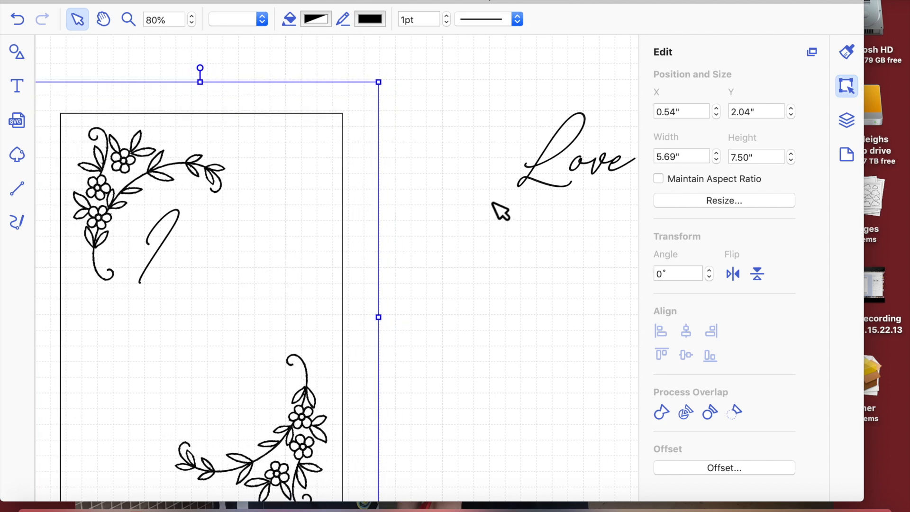
# - Move the grouped "Love" over to the card panel's right edge, at about X 5.07", Y 3.41"
pyautogui.click(545, 222)
pyautogui.moveTo(512, 87); pyautogui.dragTo(612, 204)
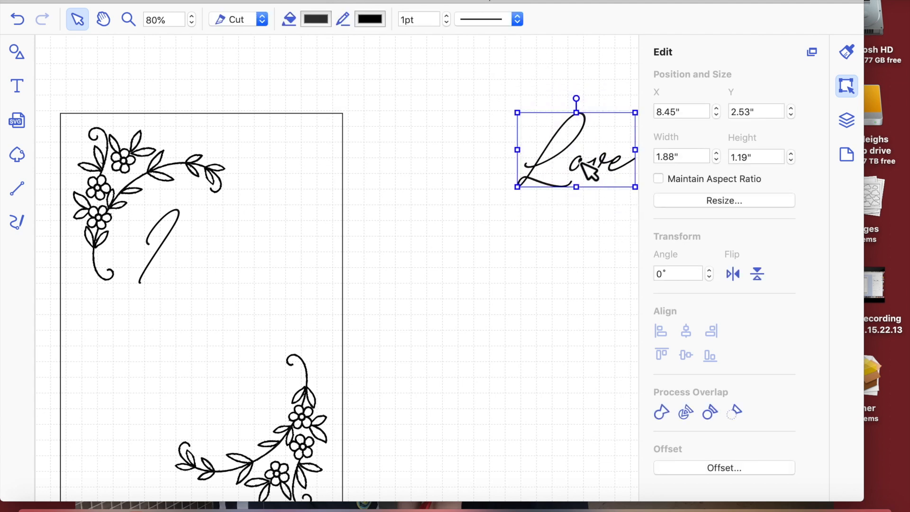
pyautogui.click(128, 18)
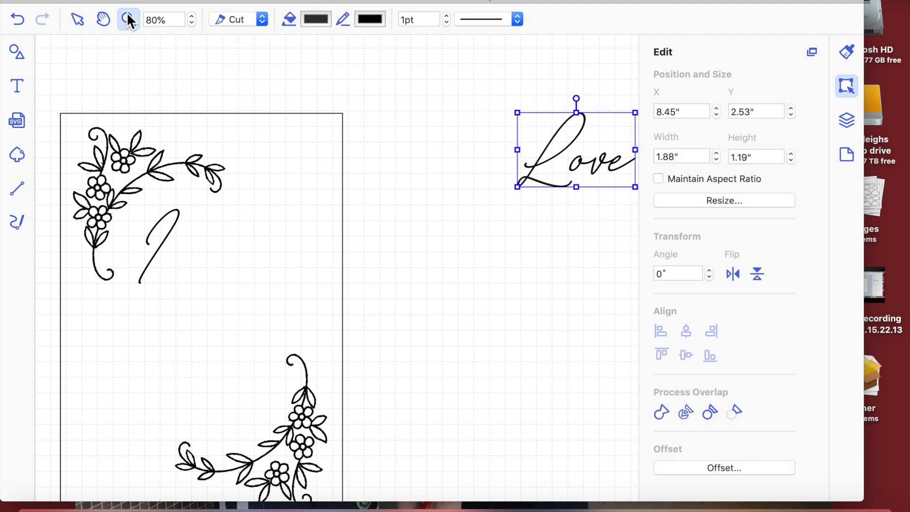
pyautogui.click(529, 151)
pyautogui.hscroll(-5, 354, 167)
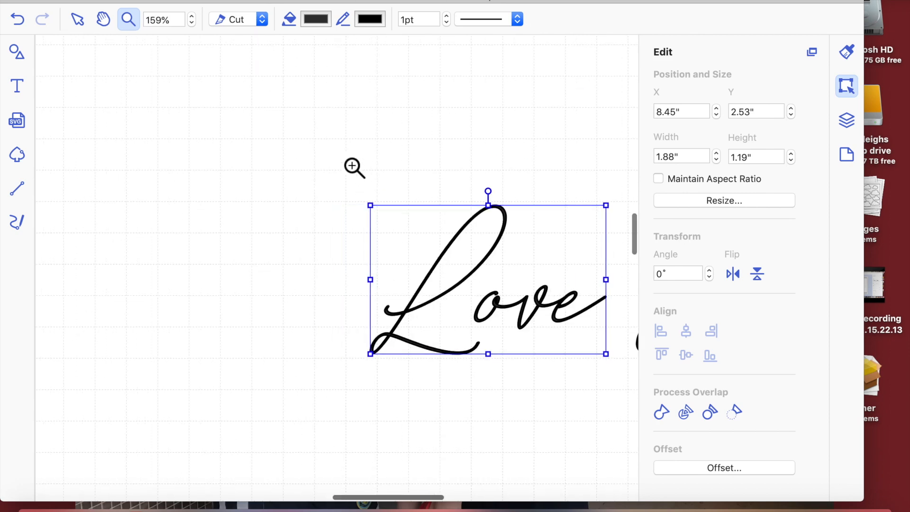
pyautogui.scroll(-4, 353, 167)
pyautogui.click(191, 23)
pyautogui.click(192, 23)
pyautogui.hscroll(-5, 88, 149)
pyautogui.hscroll(5, 87, 149)
pyautogui.click(77, 19)
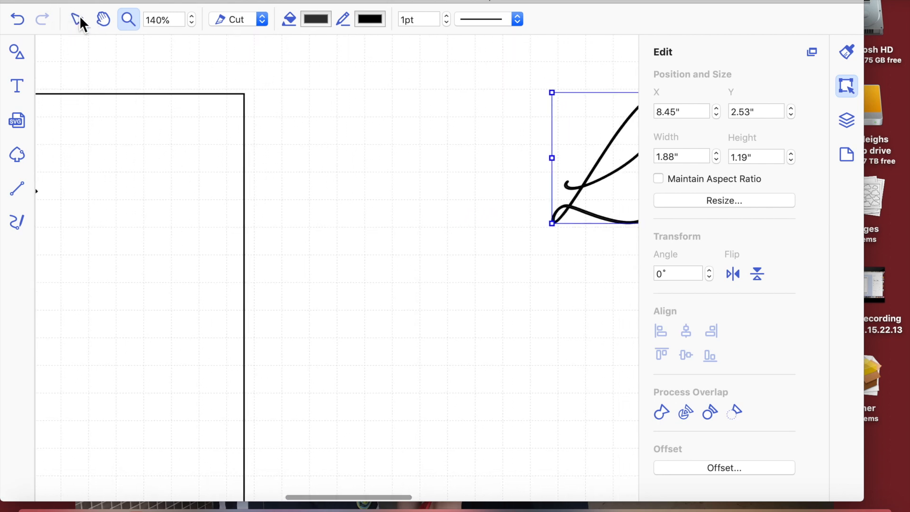
pyautogui.moveTo(590, 192); pyautogui.dragTo(155, 226)
pyautogui.hscroll(-10, 154, 227)
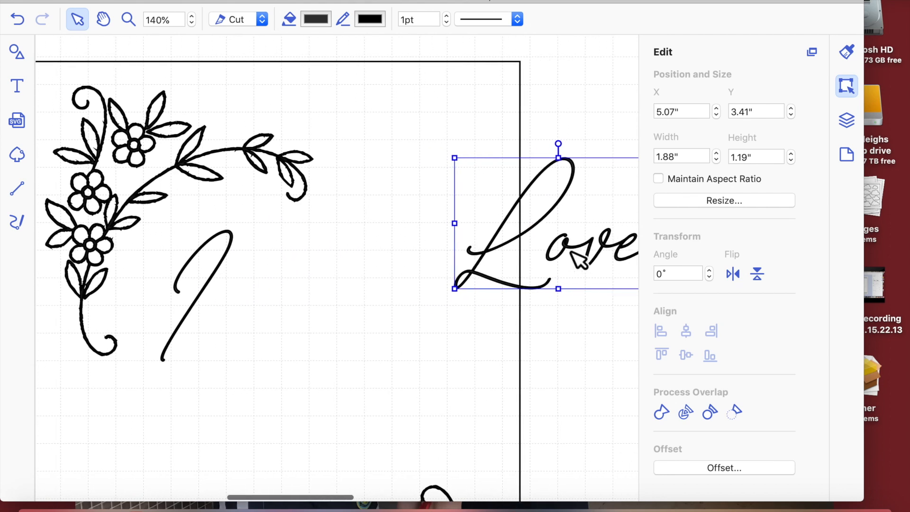
# - Place "Love" inside the card panel, below and to the right of the "I", at about X 2.97", Y 4.74"
pyautogui.moveTo(571, 248)
pyautogui.mouseDown()
pyautogui.moveTo(299, 392)
pyautogui.moveTo(357, 358)
pyautogui.mouseUp()
pyautogui.scroll(-5, 588, 276)
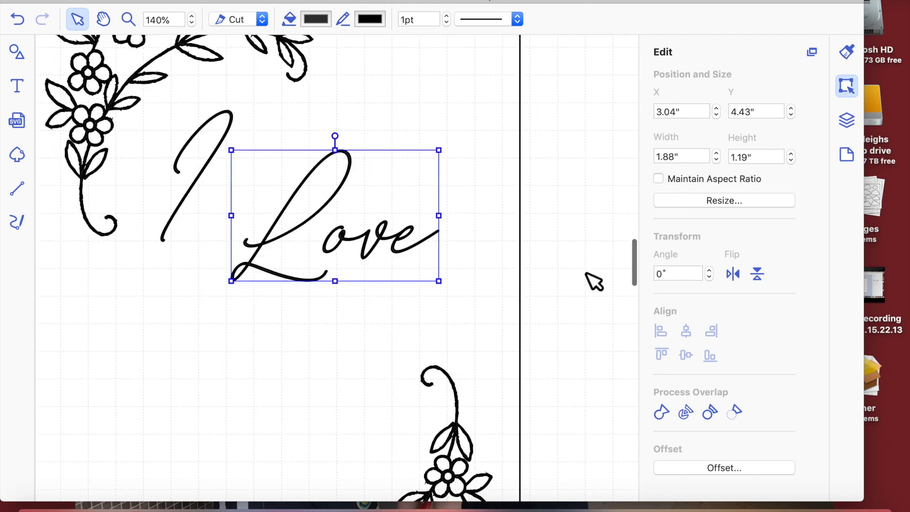
pyautogui.moveTo(361, 209); pyautogui.dragTo(347, 256)
# - Move the grouped "You" down and closer to the card panel, to about X 7.70", Y 4.59"
pyautogui.hscroll(10, 549, 219)
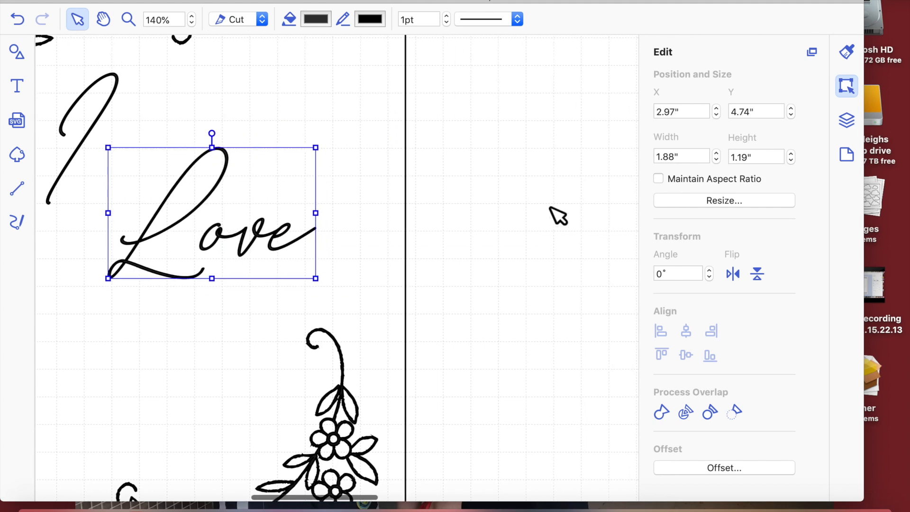
pyautogui.scroll(3, 558, 216)
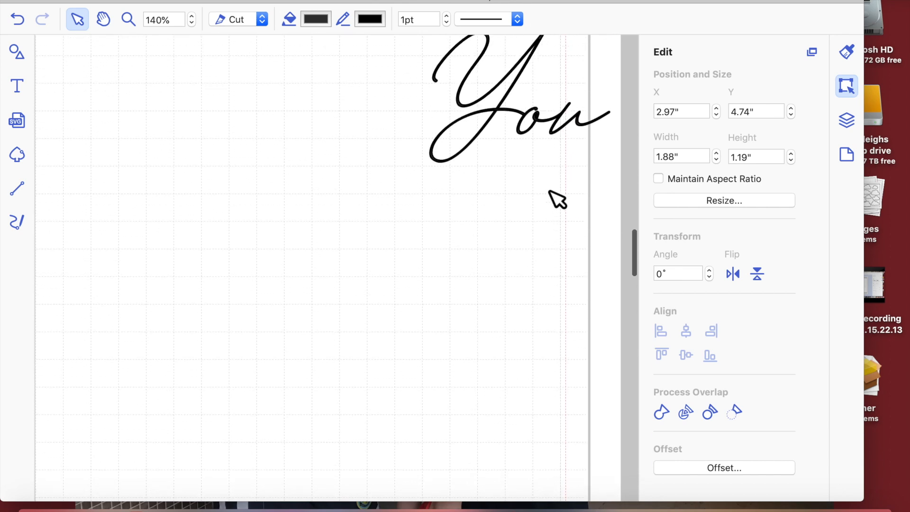
pyautogui.moveTo(541, 124); pyautogui.dragTo(225, 352)
pyautogui.hscroll(-10, 290, 163)
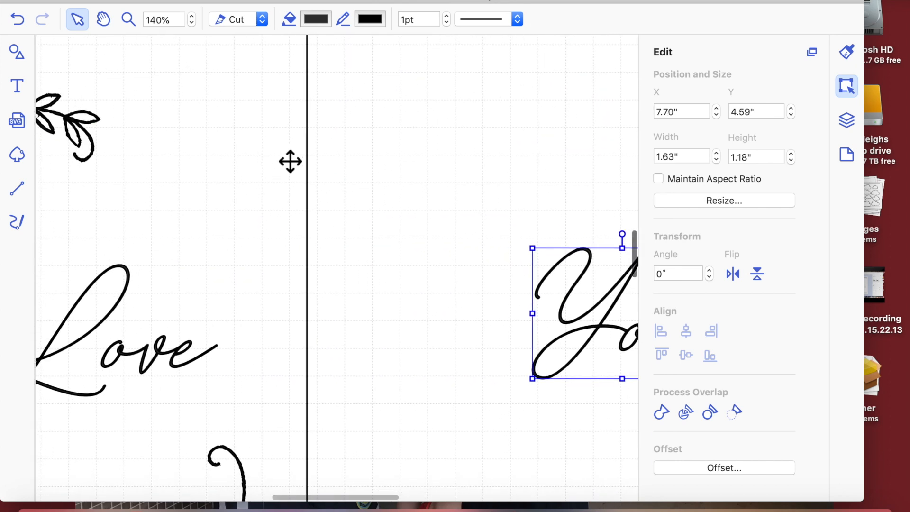
# - Try moving "You" next to "Love" across the panel's edge, and undo that move and the accidental shift of the card artwork
pyautogui.moveTo(568, 328); pyautogui.dragTo(196, 363)
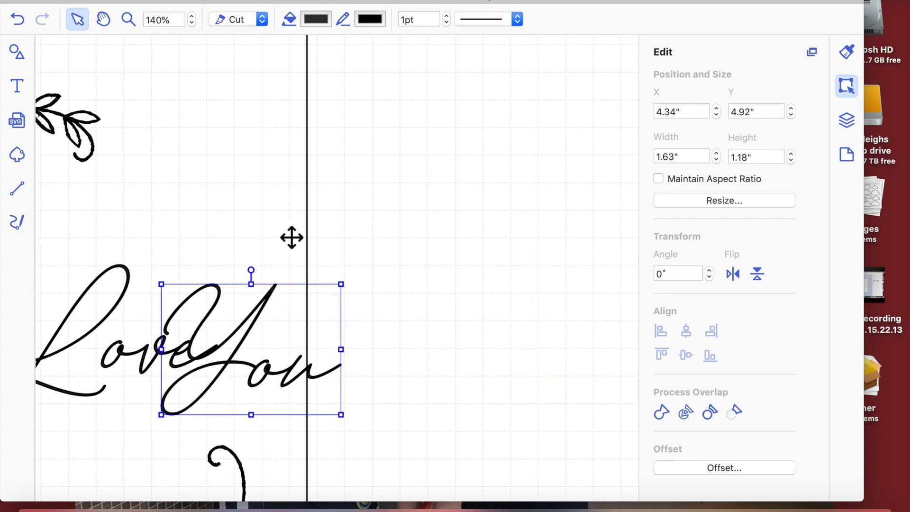
pyautogui.hscroll(-10, 290, 236)
pyautogui.scroll(-6, 460, 250)
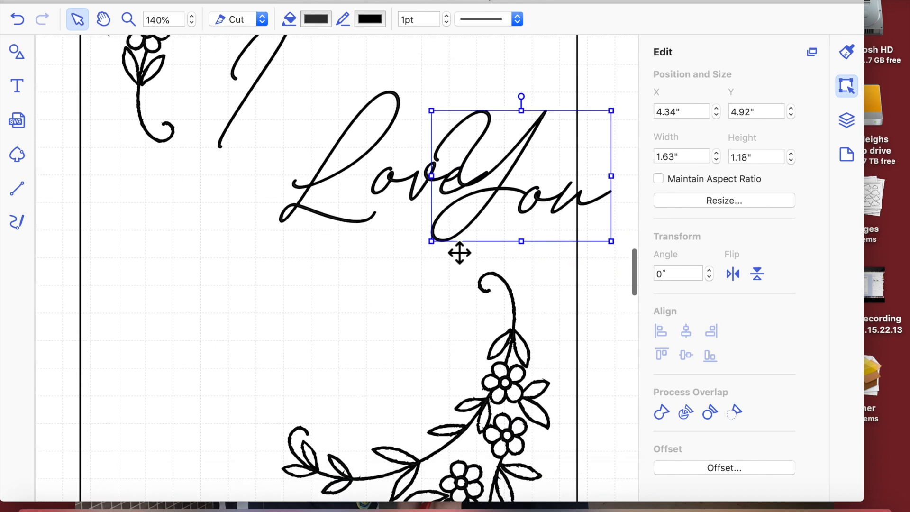
pyautogui.moveTo(537, 198); pyautogui.dragTo(337, 330)
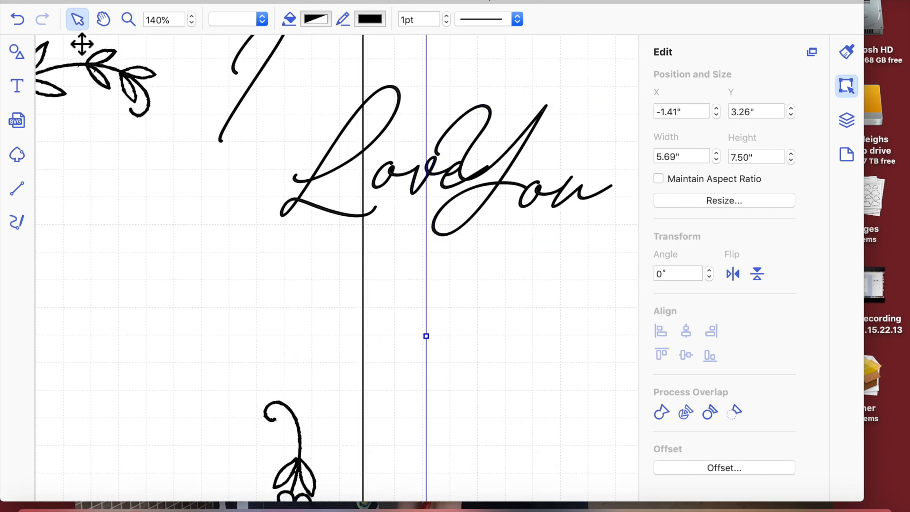
pyautogui.click(18, 19)
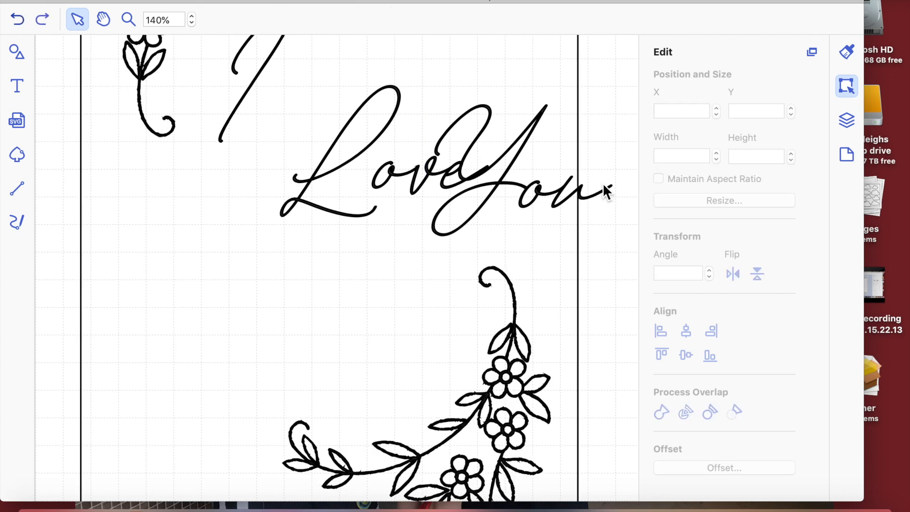
pyautogui.press('super+z')
# - Move "You" inside the card panel below "Love", at about X 2.48", Y 6.19"
pyautogui.hscroll(10, 528, 170)
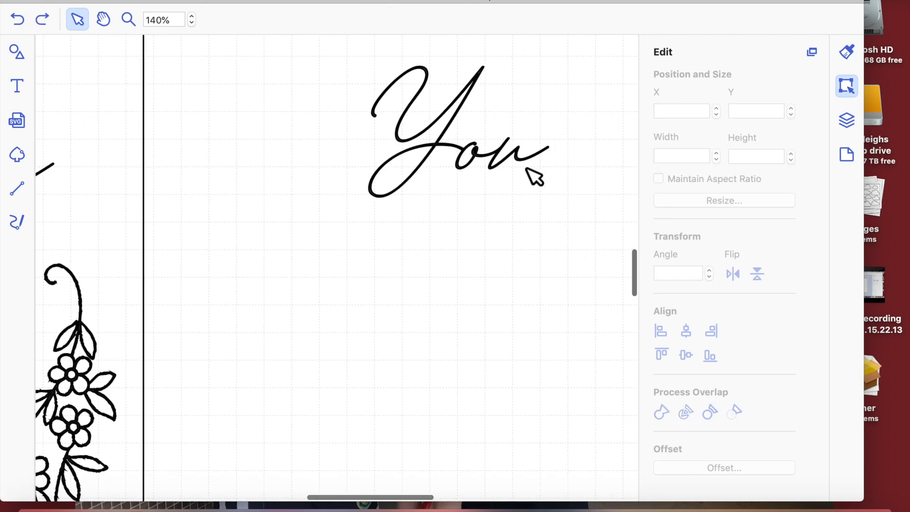
pyautogui.click(467, 161)
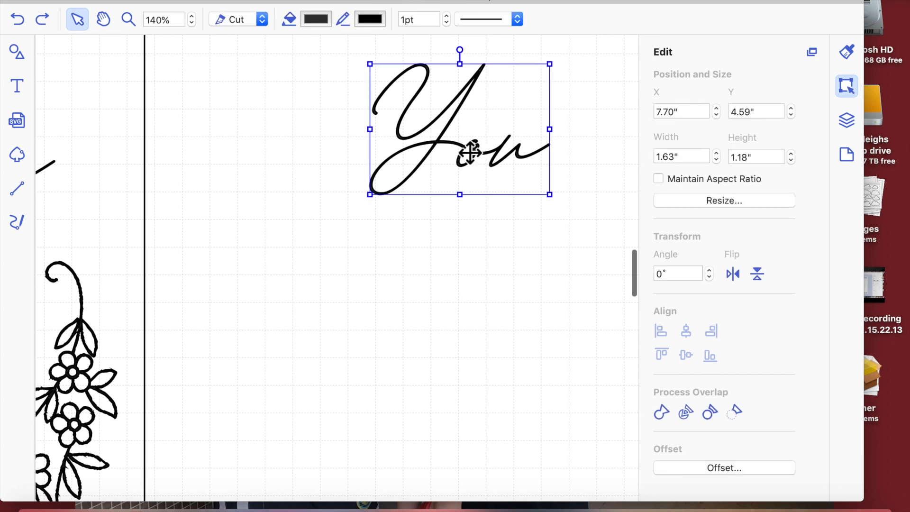
pyautogui.hscroll(-2, 471, 159)
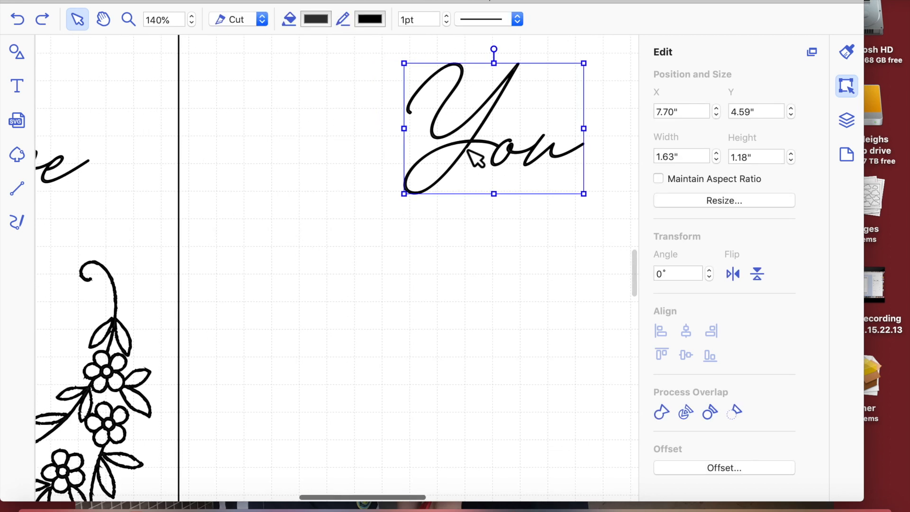
pyautogui.click(197, 22)
pyautogui.click(197, 23)
pyautogui.hscroll(-4, 285, 101)
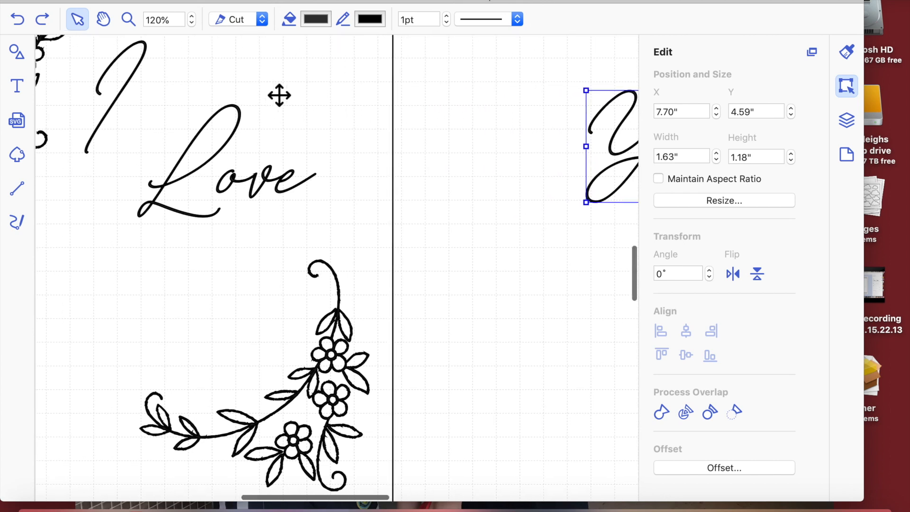
pyautogui.moveTo(633, 169); pyautogui.dragTo(134, 313)
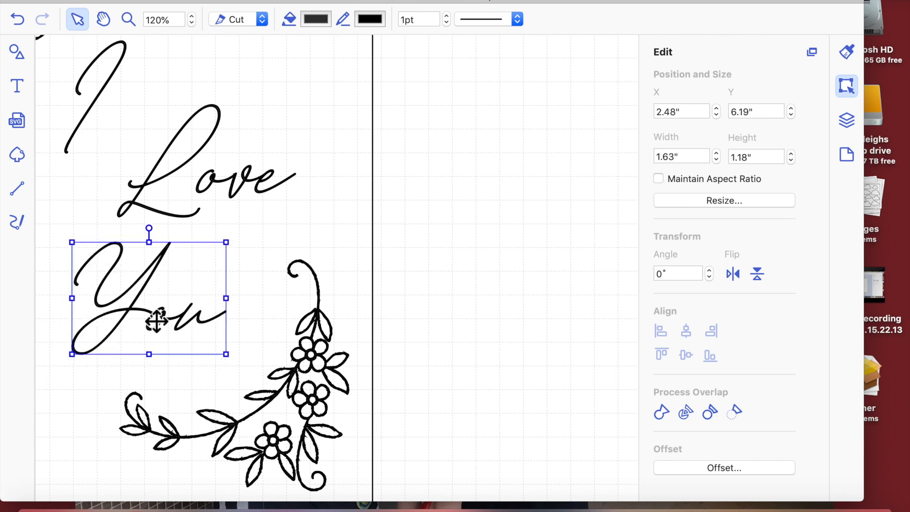
# - Fit all objects on the mat in view to compare the recreated card panel with the reference card
pyautogui.click(461, 295)
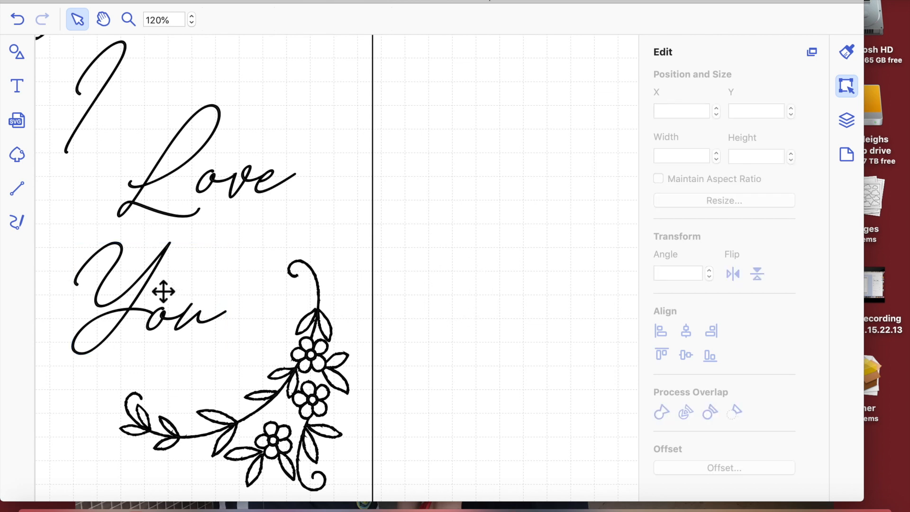
pyautogui.click(164, 267)
pyautogui.hscroll(-8, 323, 217)
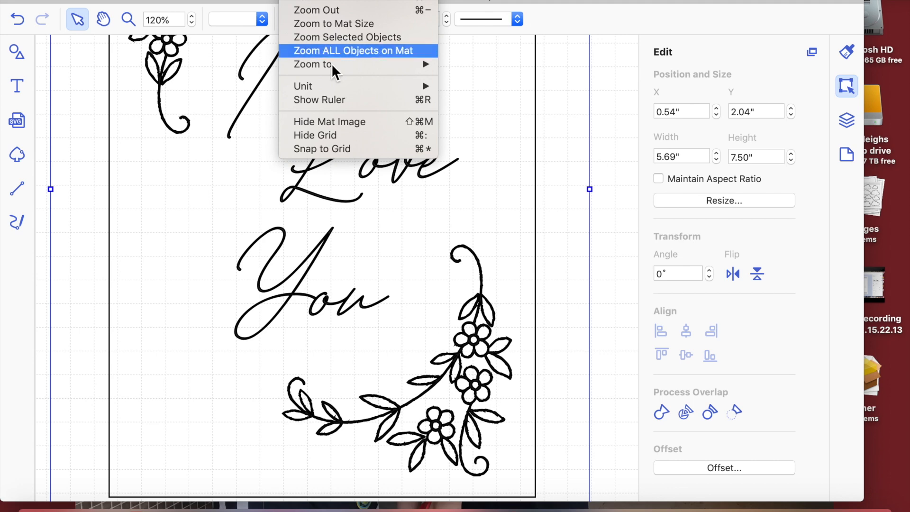
pyautogui.click(338, 52)
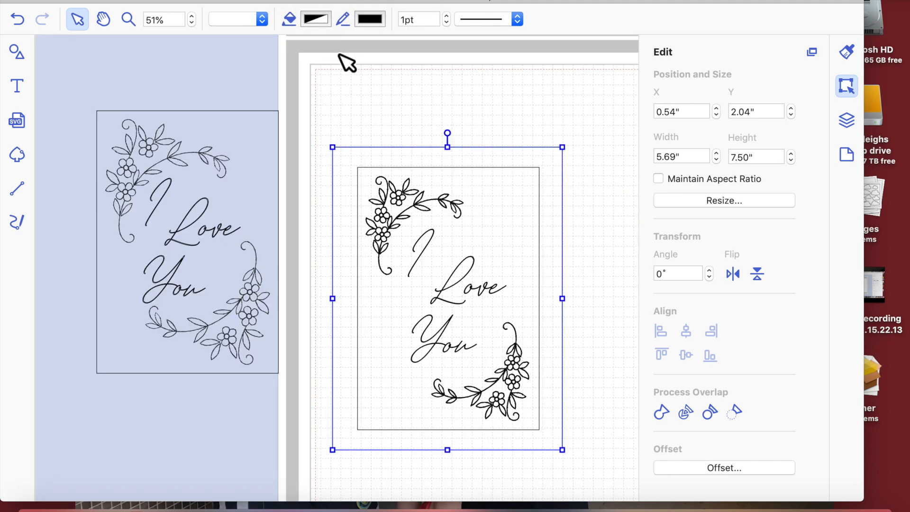
pyautogui.click(549, 470)
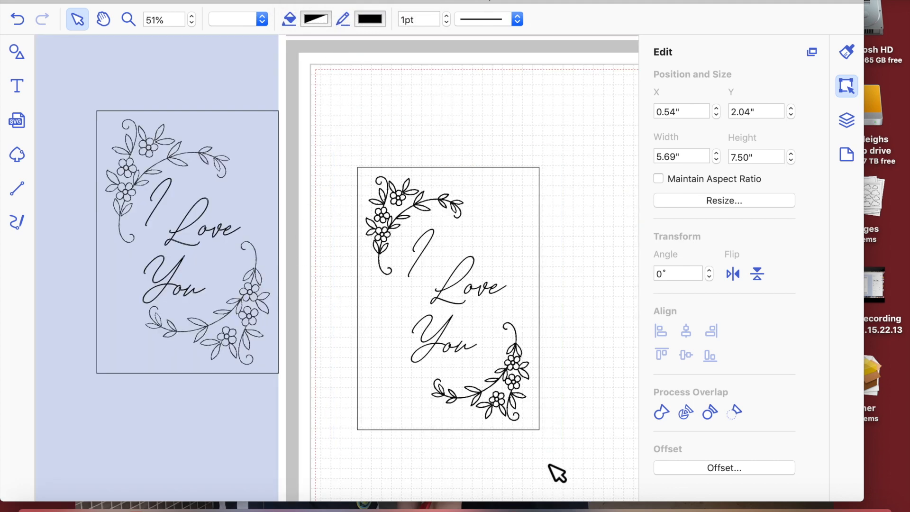
pyautogui.click(526, 229)
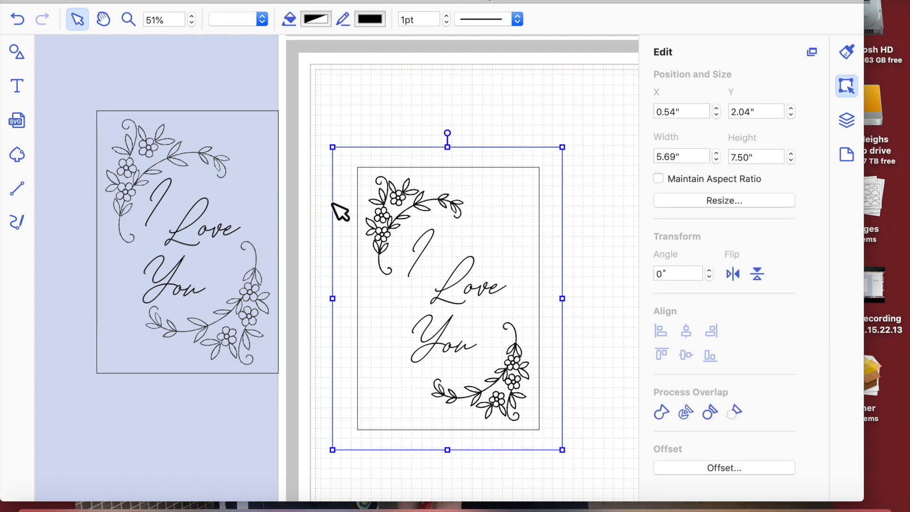
pyautogui.moveTo(300, 111); pyautogui.dragTo(590, 453)
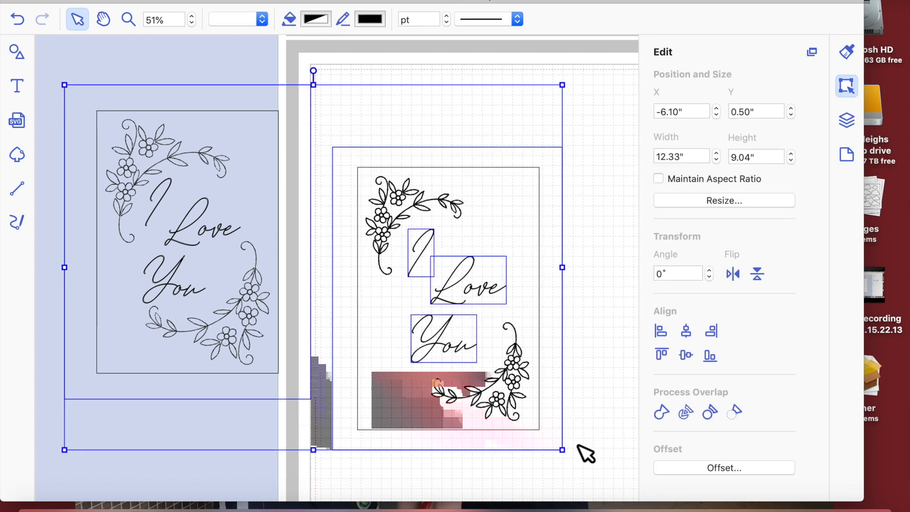
pyautogui.rightClick(458, 194)
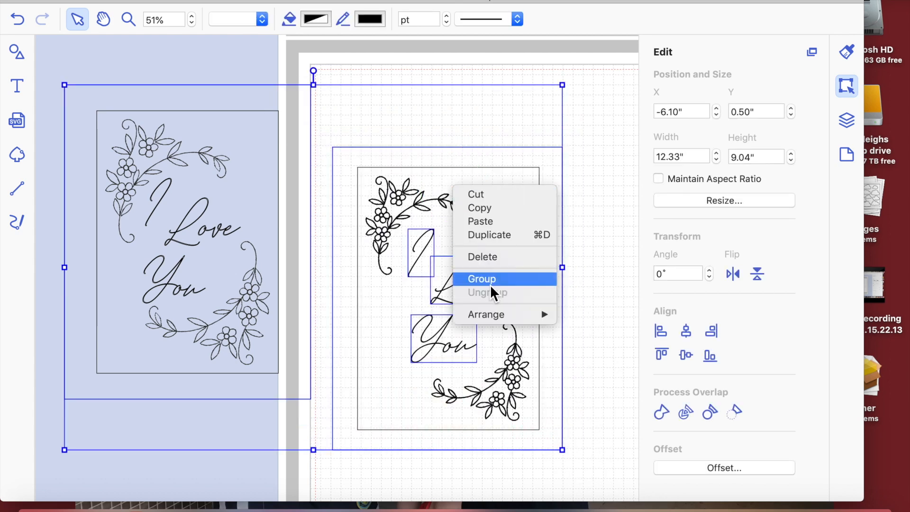
pyautogui.click(343, 117)
pyautogui.click(582, 97)
pyautogui.click(169, 211)
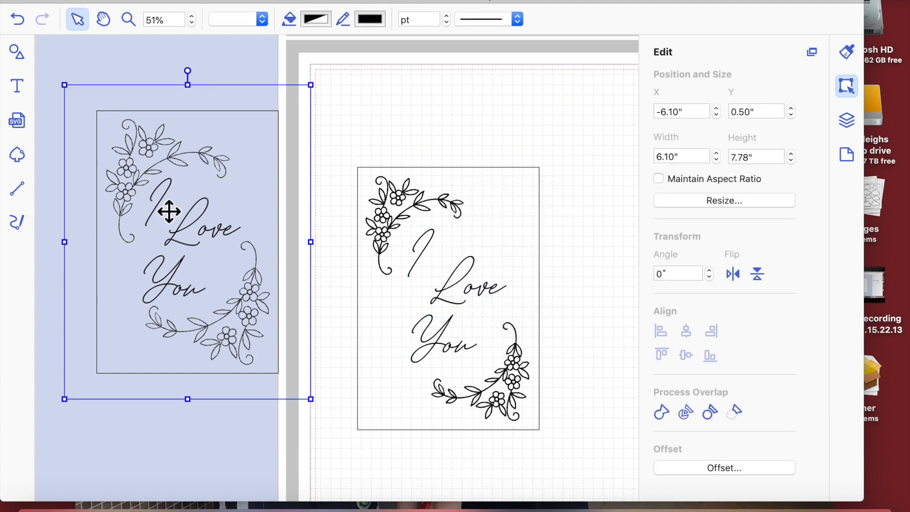
# - Try grouping the recreated card artwork with "I", "Love" and "You", and ungroup that selection again
pyautogui.click(342, 130)
pyautogui.moveTo(323, 105); pyautogui.dragTo(573, 453)
pyautogui.rightClick(537, 399)
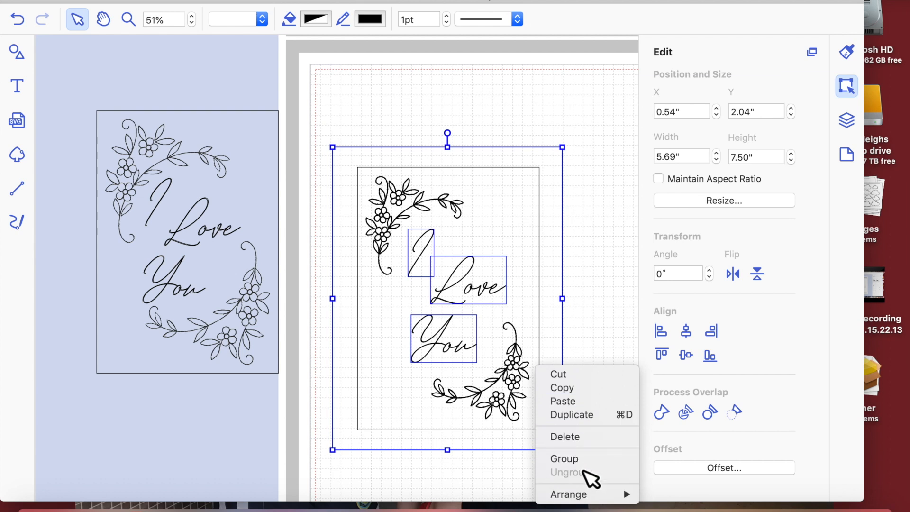
pyautogui.click(582, 459)
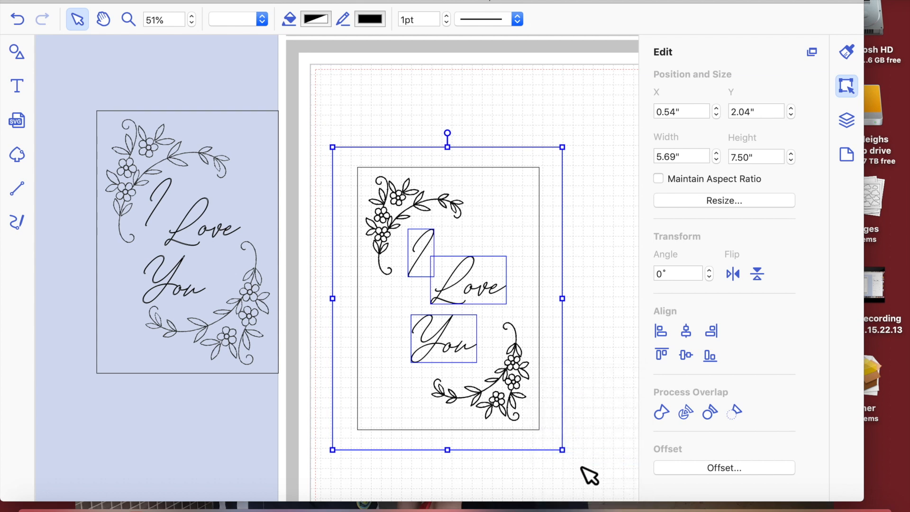
pyautogui.rightClick(536, 410)
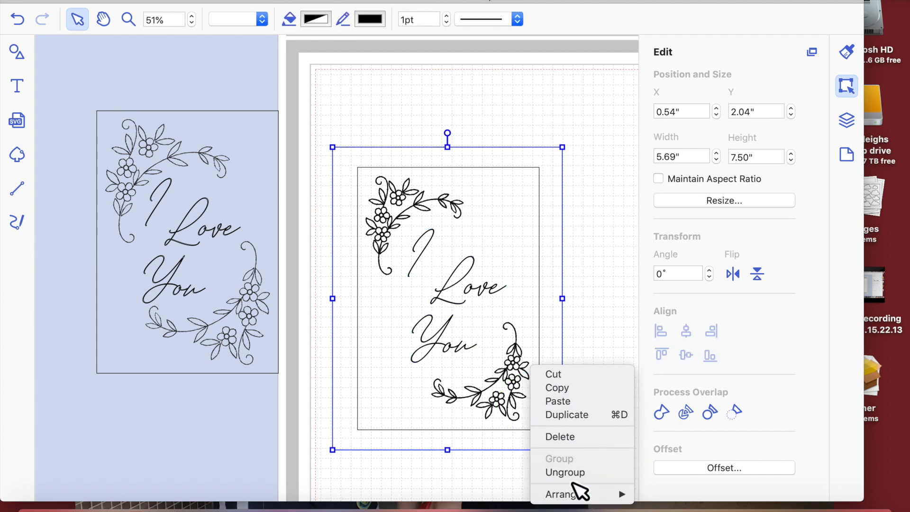
pyautogui.click(575, 472)
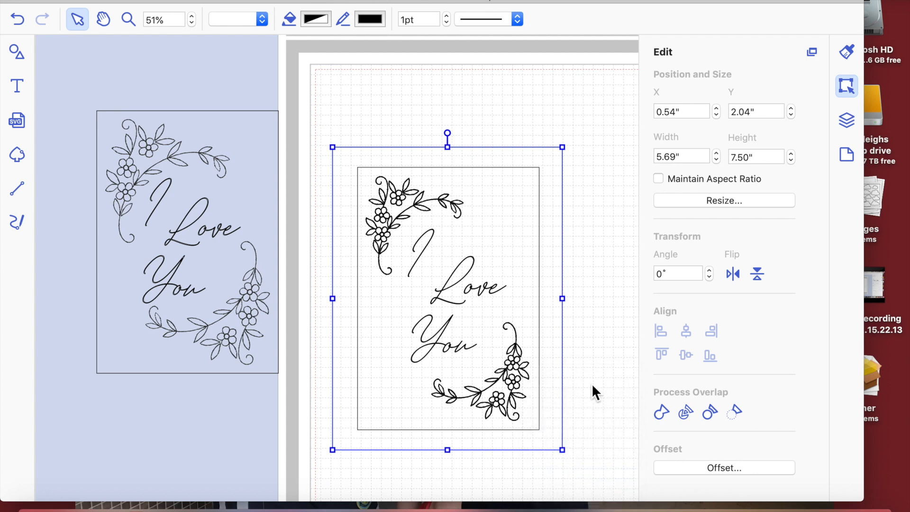
# - Ungroup the nested card artwork twice to separate the rectangle from the two floral corner ornaments
pyautogui.click(612, 362)
pyautogui.click(521, 377)
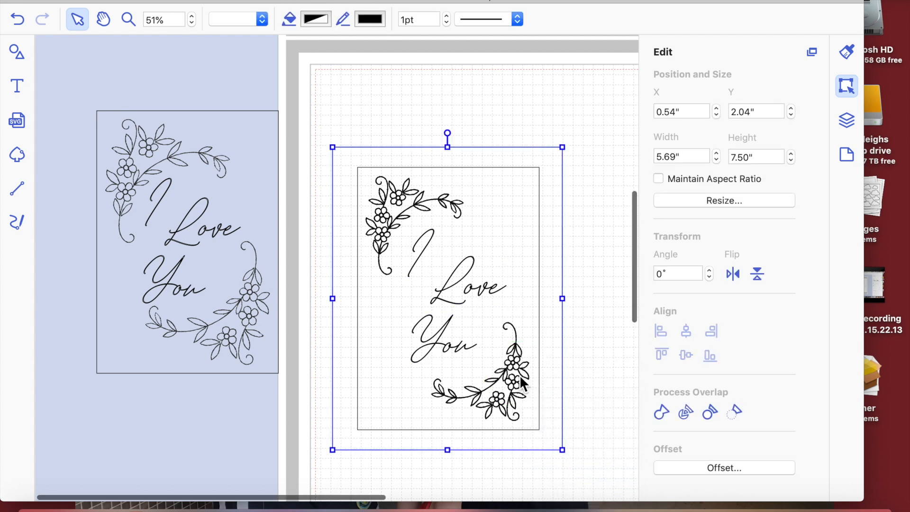
pyautogui.rightClick(521, 378)
pyautogui.click(565, 483)
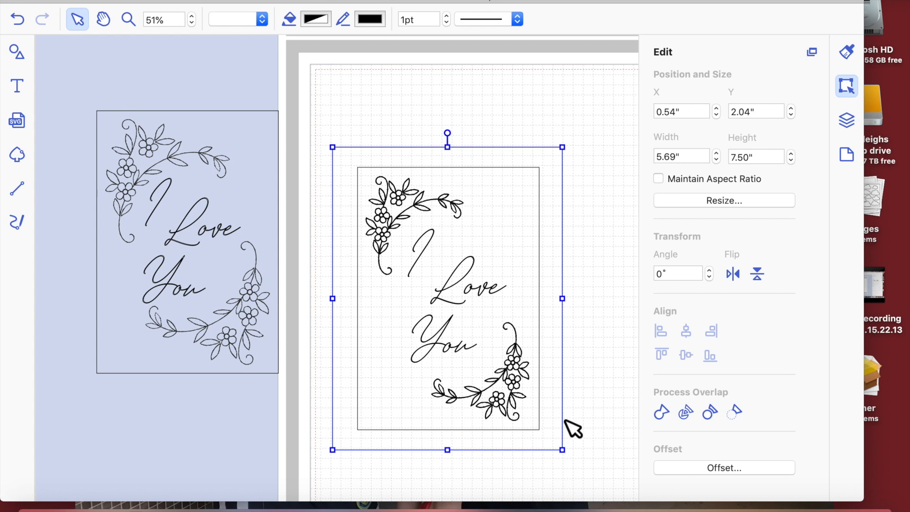
pyautogui.click(596, 227)
pyautogui.click(471, 192)
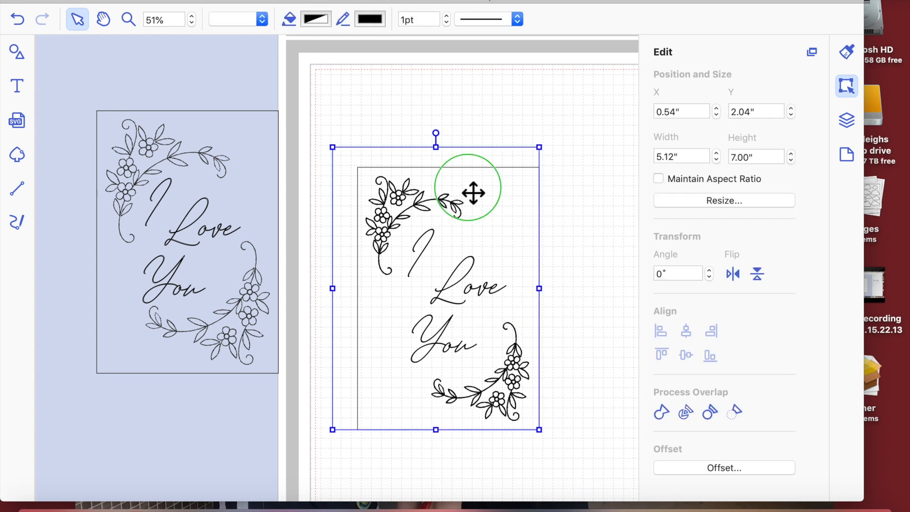
pyautogui.rightClick(471, 193)
pyautogui.click(528, 294)
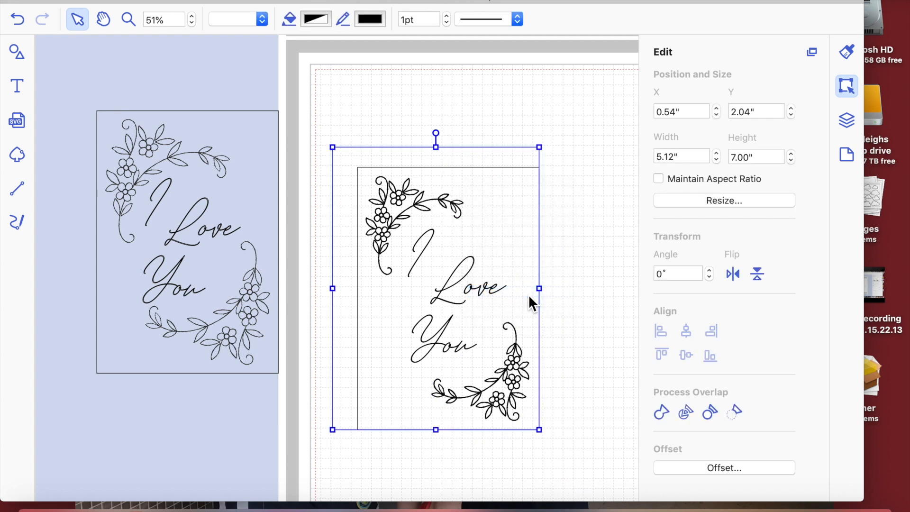
pyautogui.click(606, 272)
pyautogui.moveTo(295, 101); pyautogui.dragTo(562, 433)
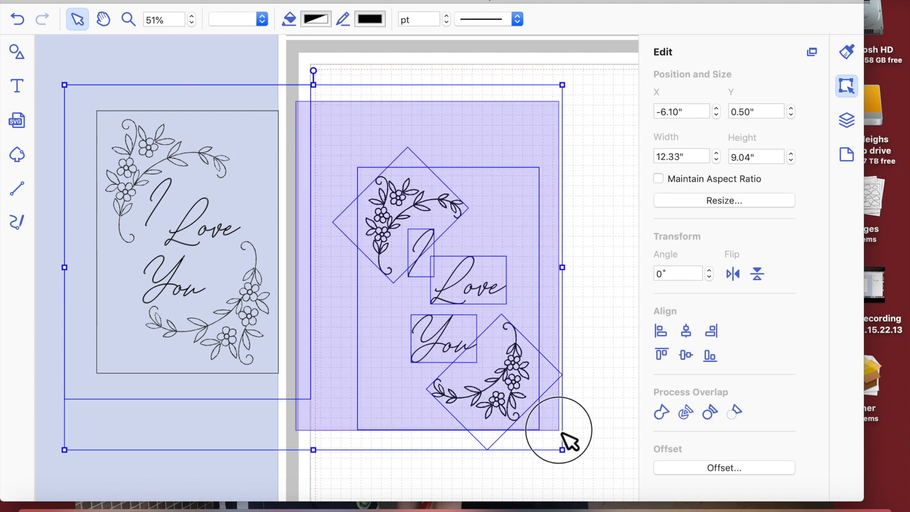
pyautogui.click(582, 208)
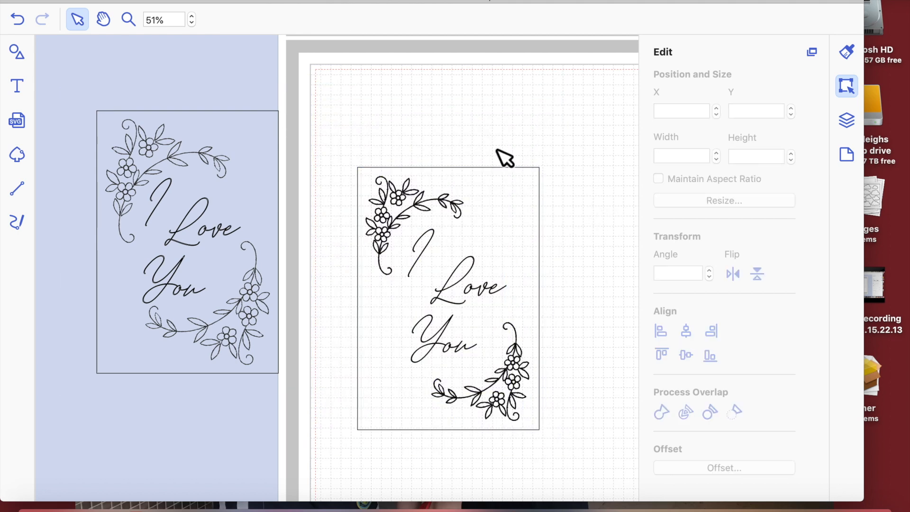
# - Fill the recreated card's rectangle with Silver
pyautogui.click(406, 216)
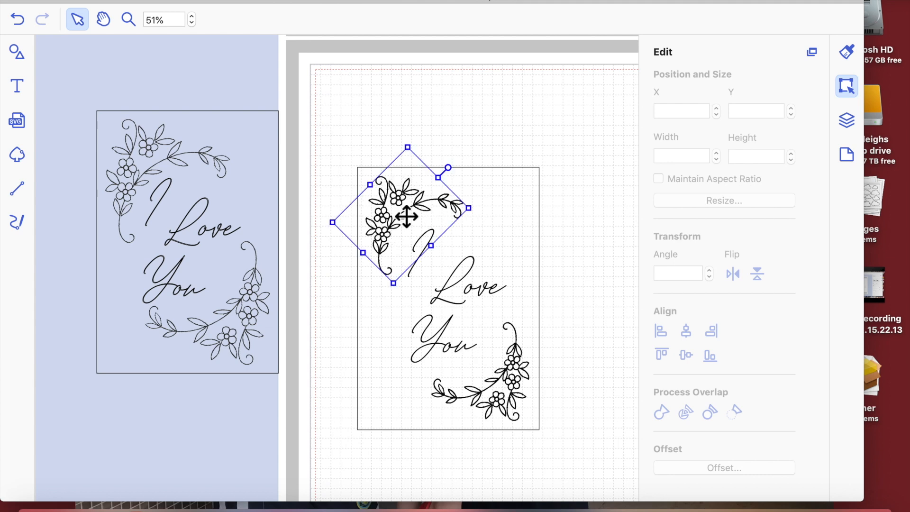
pyautogui.click(475, 283)
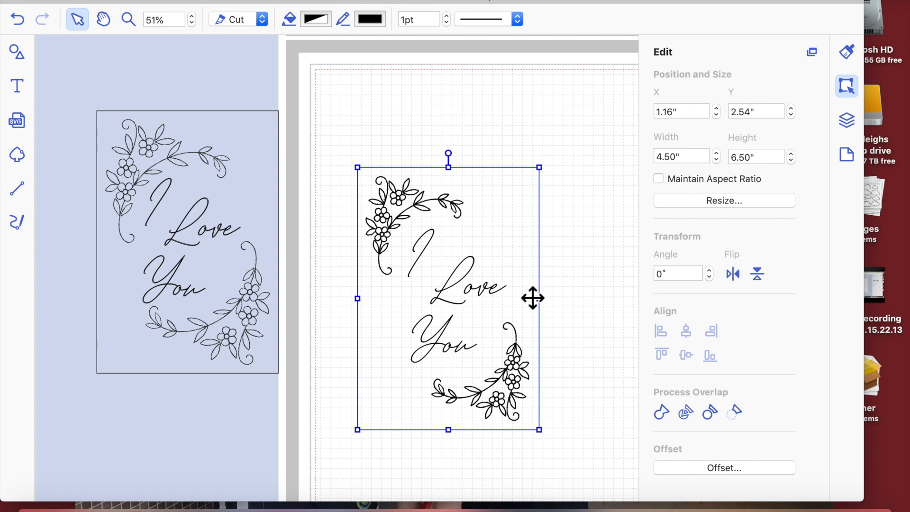
pyautogui.click(630, 251)
pyautogui.click(504, 240)
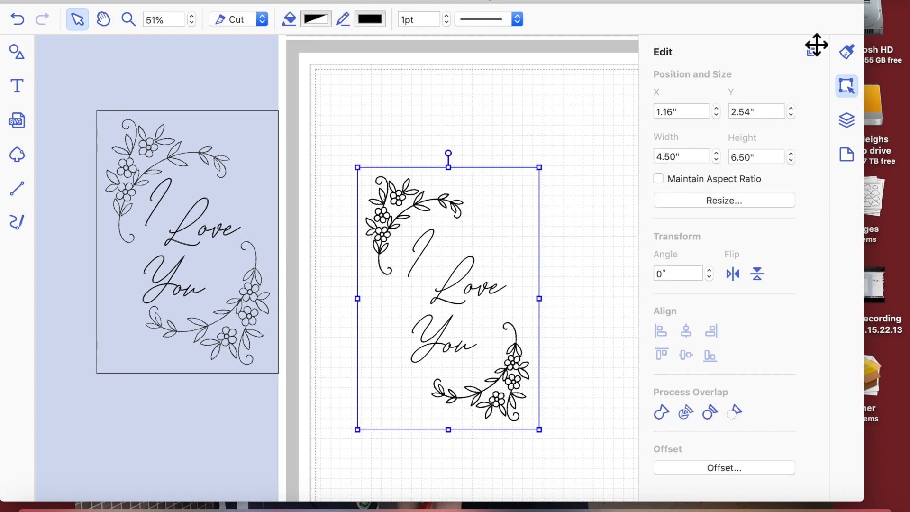
pyautogui.click(847, 52)
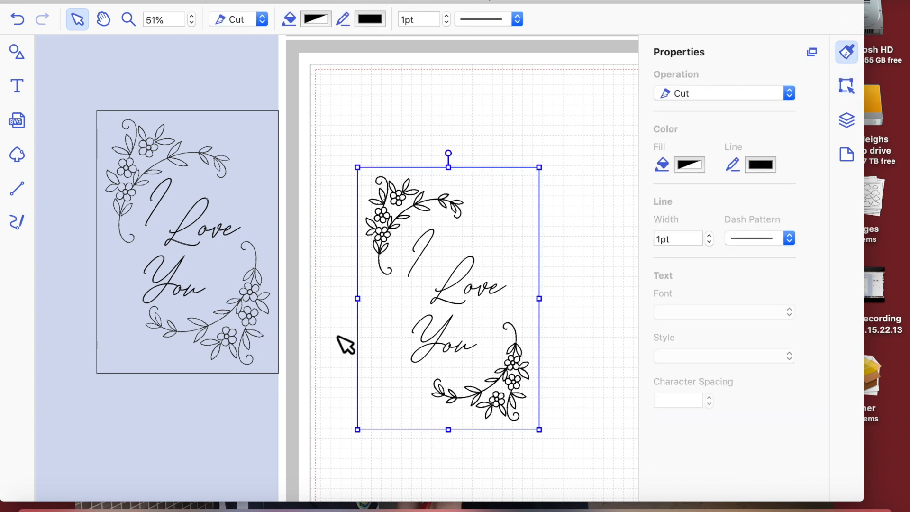
pyautogui.click(689, 165)
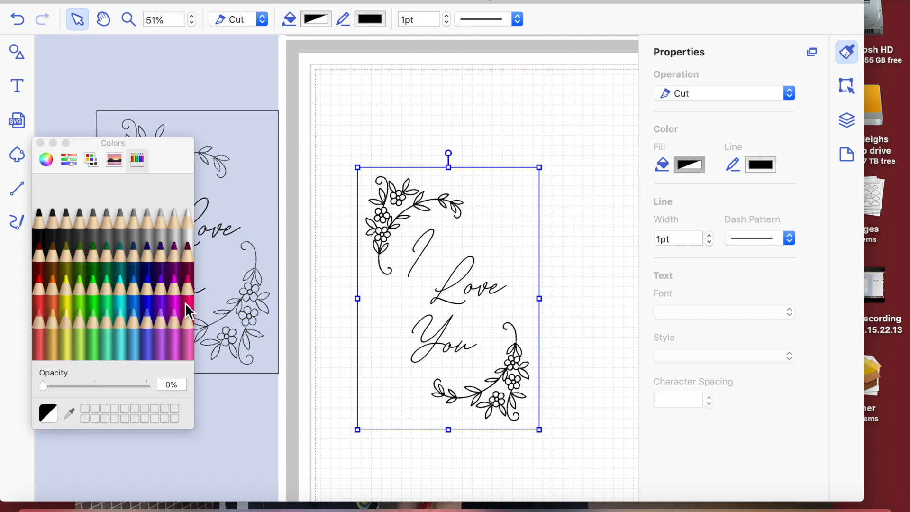
pyautogui.click(163, 236)
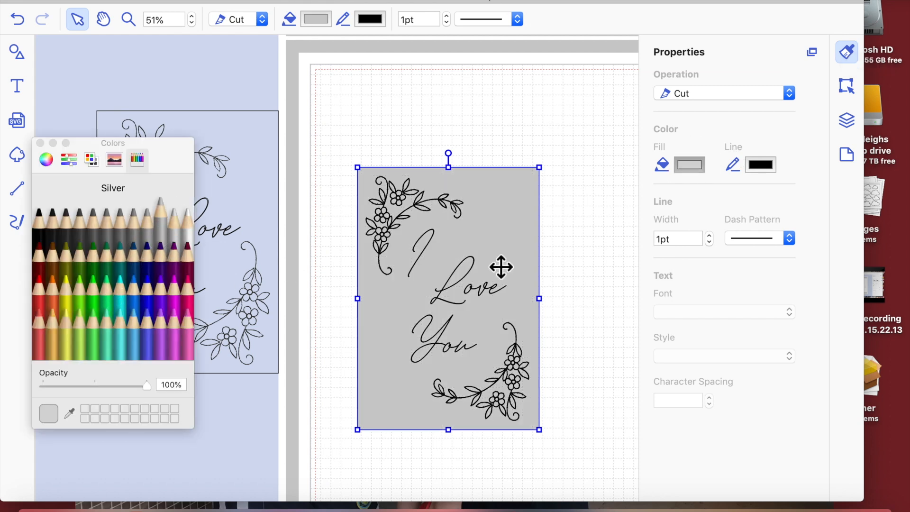
pyautogui.click(619, 270)
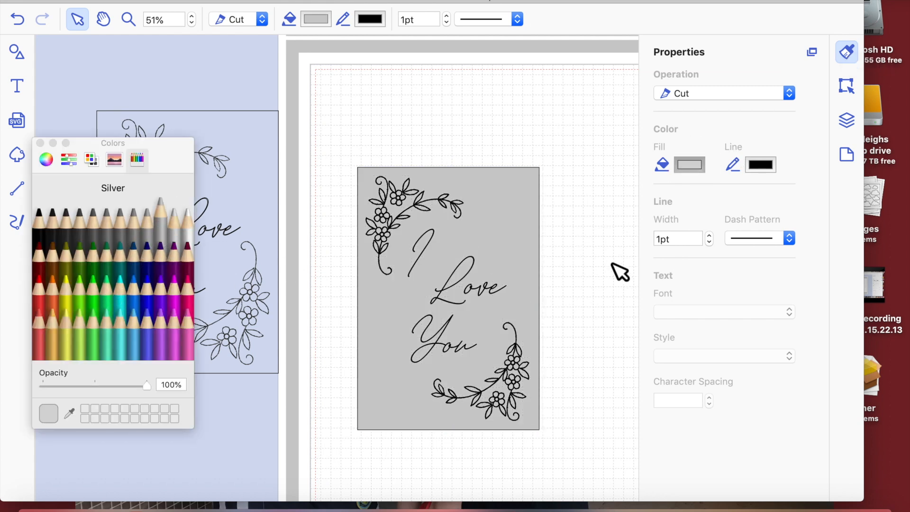
# - Try to select the word "Love" on top of the silver rectangle
pyautogui.click(474, 295)
pyautogui.doubleClick(476, 295)
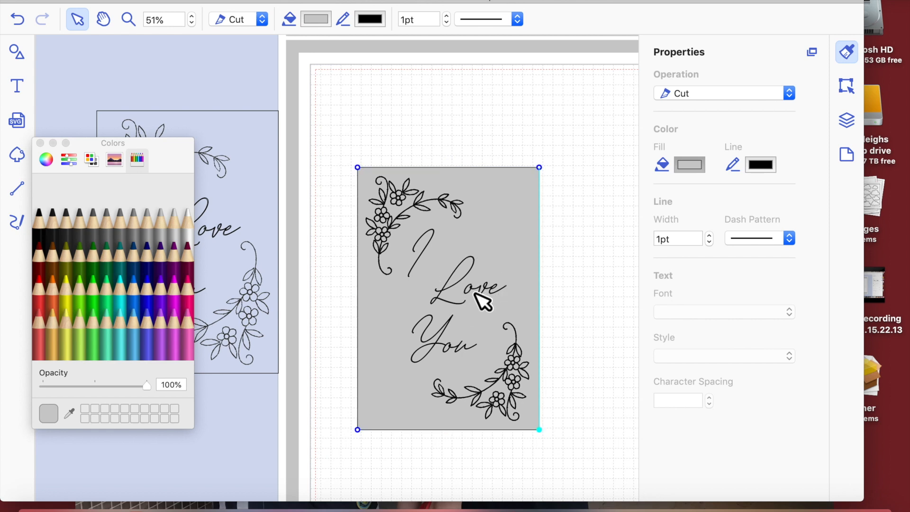
pyautogui.click(582, 260)
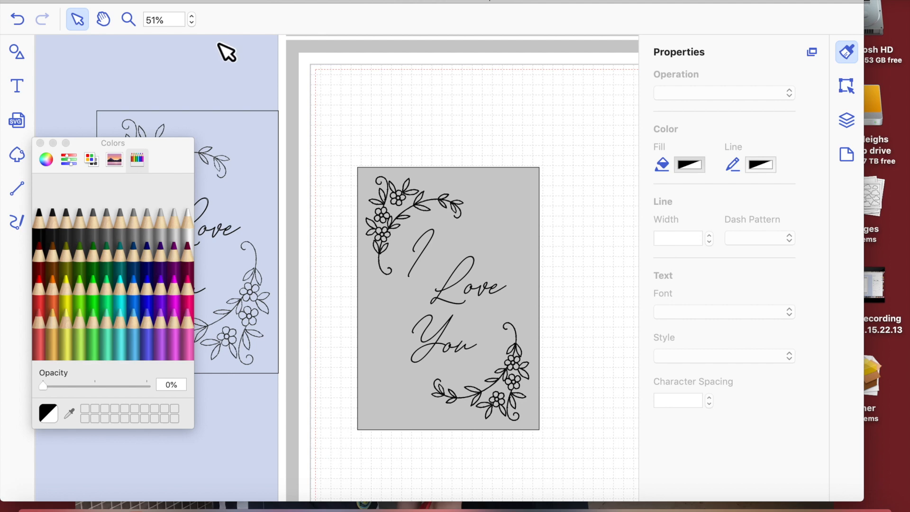
pyautogui.click(127, 21)
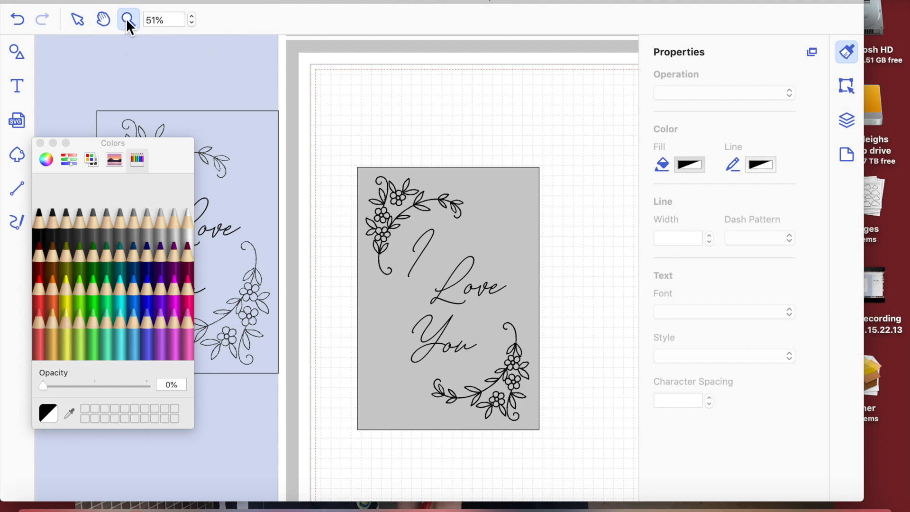
pyautogui.click(474, 268)
pyautogui.hscroll(-3, 463, 260)
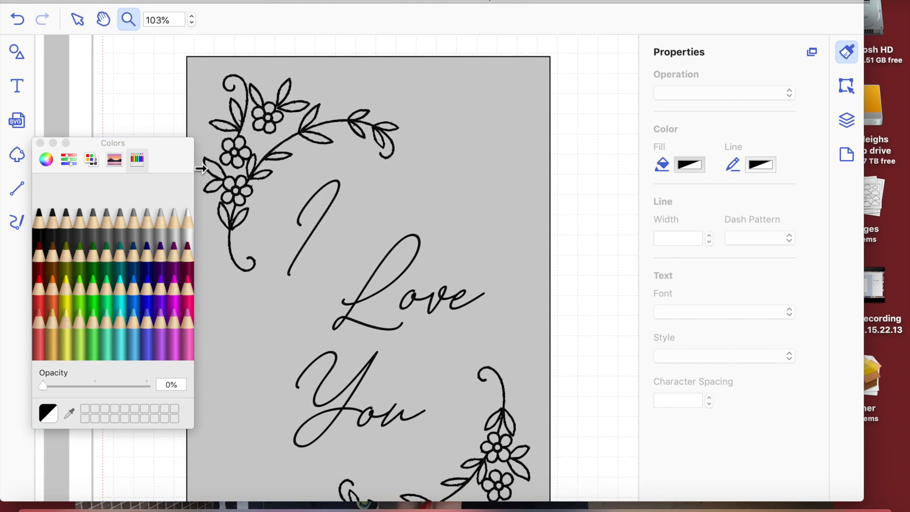
pyautogui.click(77, 20)
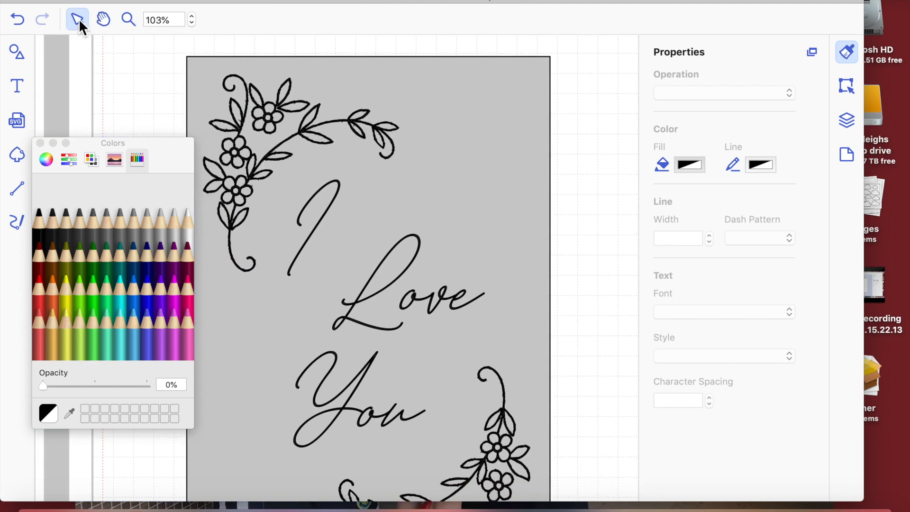
pyautogui.click(414, 273)
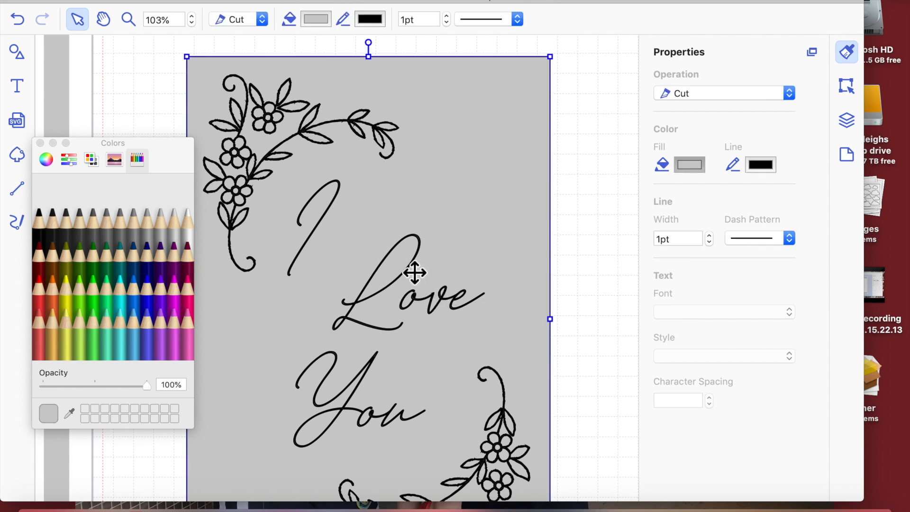
pyautogui.click(575, 228)
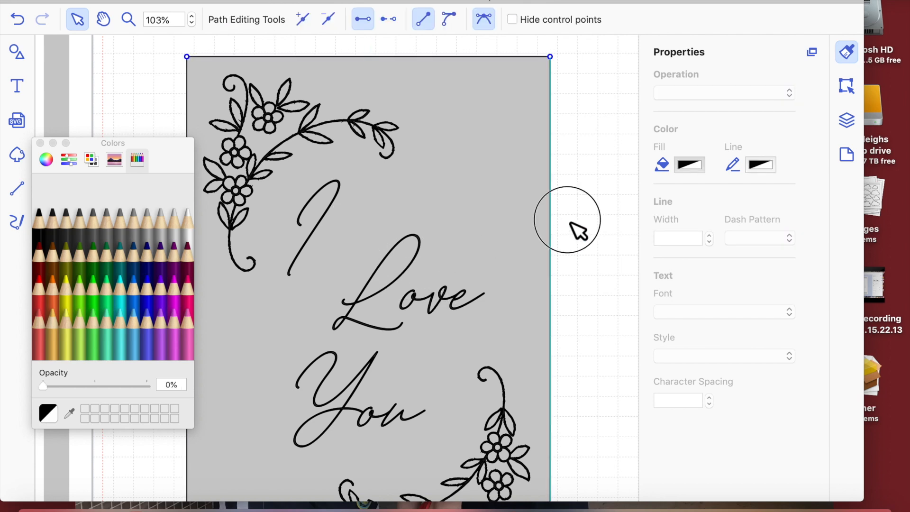
# - Send the silver rectangle to the back, behind the words and floral ornaments
pyautogui.rightClick(487, 219)
pyautogui.moveTo(537, 349)
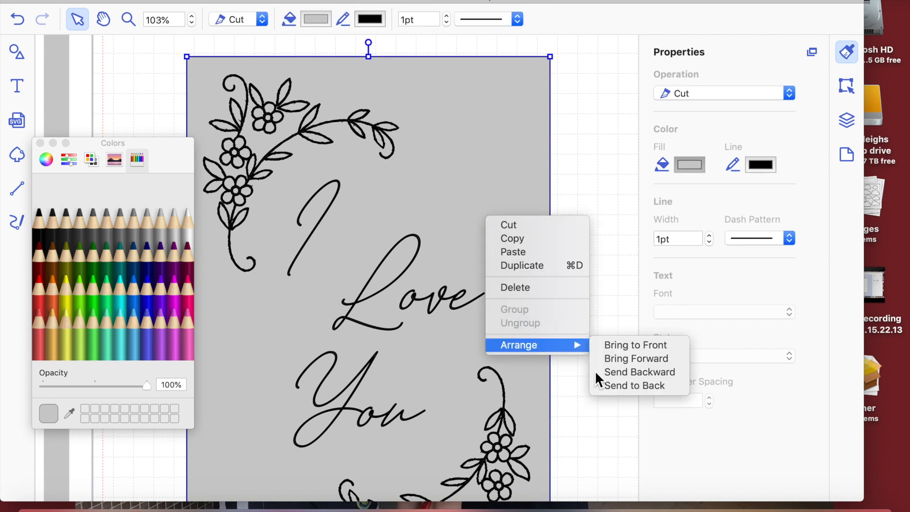
pyautogui.click(627, 386)
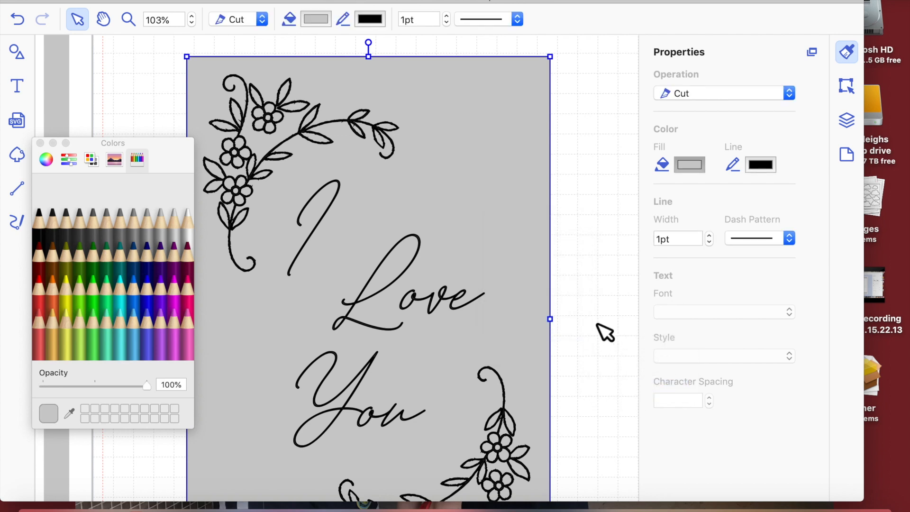
pyautogui.click(410, 266)
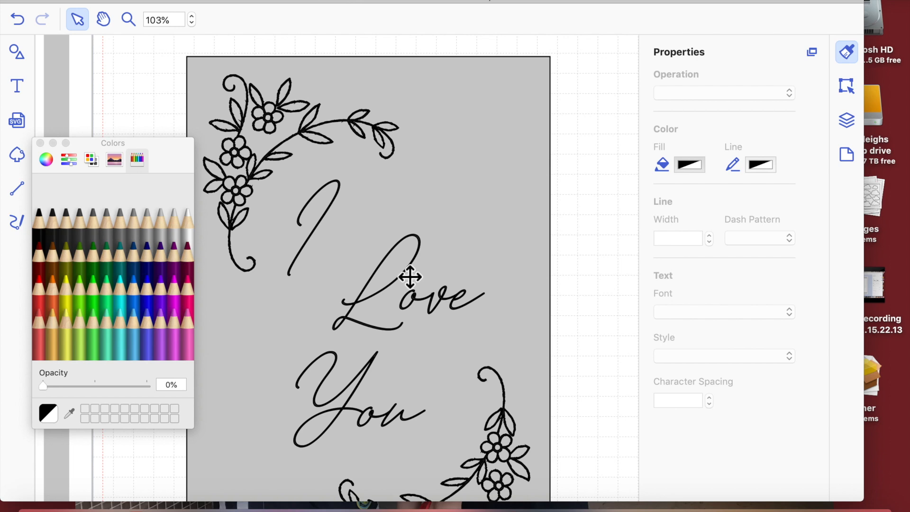
# - Set the operation of the words "Love", "You" and "I" on the silver card to Draw
pyautogui.click(410, 276)
pyautogui.click(263, 22)
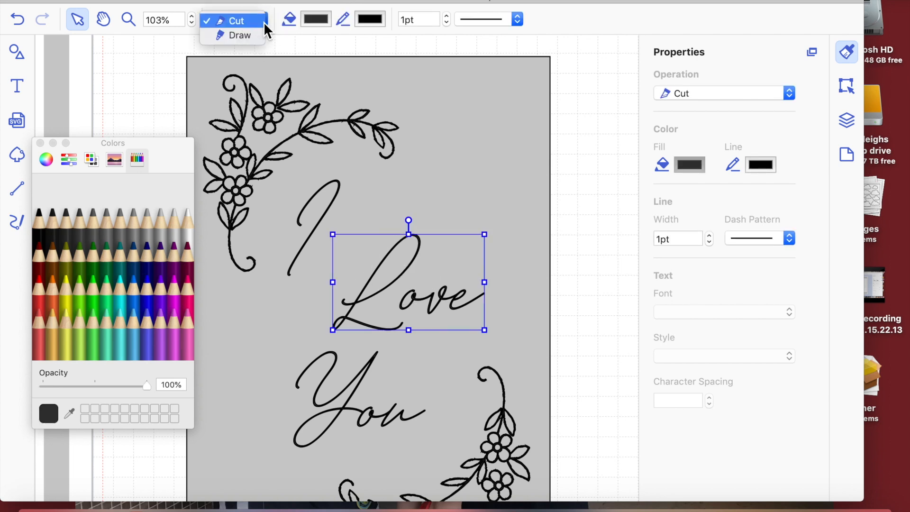
pyautogui.click(260, 37)
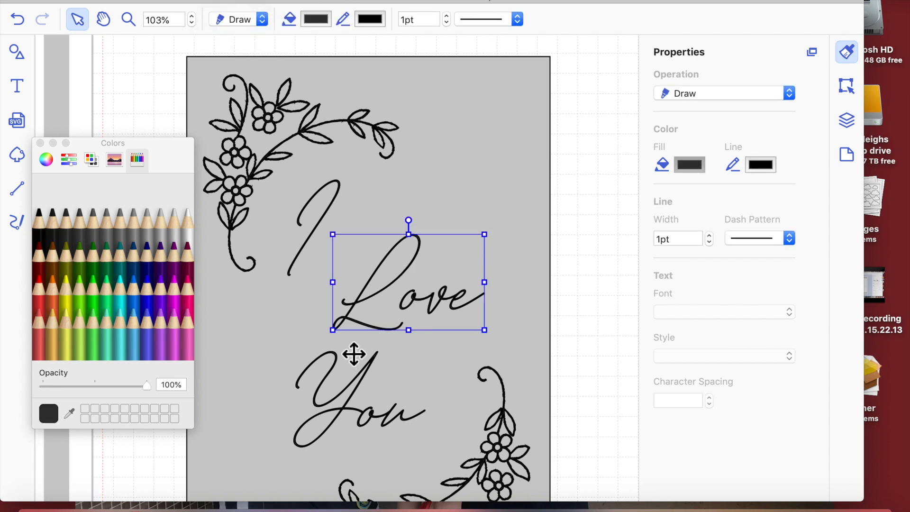
pyautogui.click(330, 384)
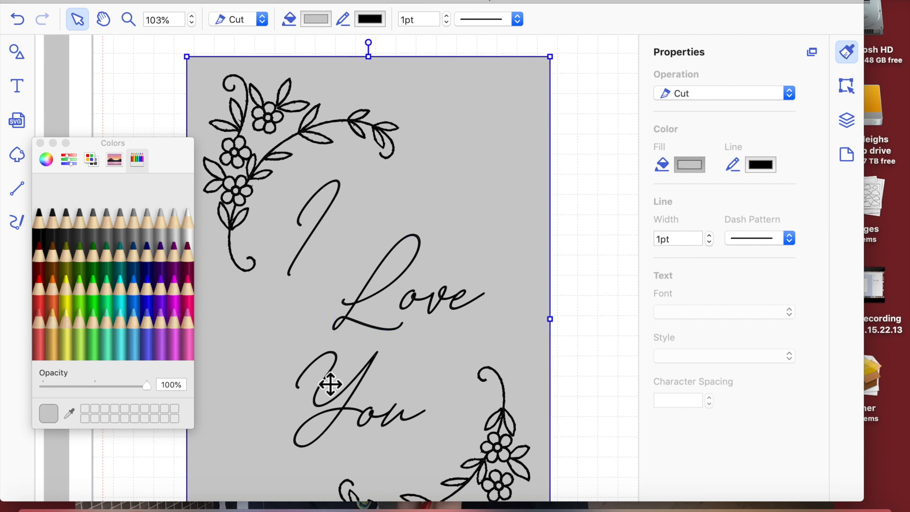
pyautogui.doubleClick(331, 383)
pyautogui.click(612, 323)
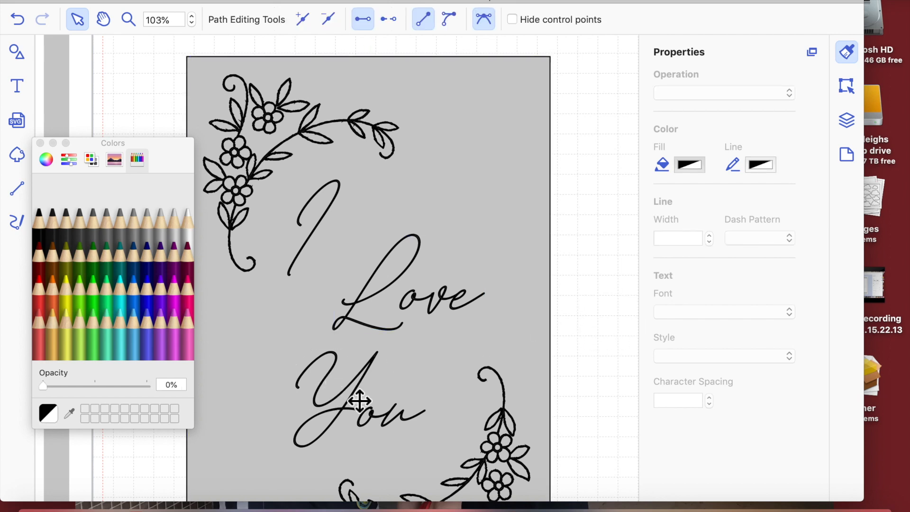
pyautogui.click(377, 365)
pyautogui.click(262, 24)
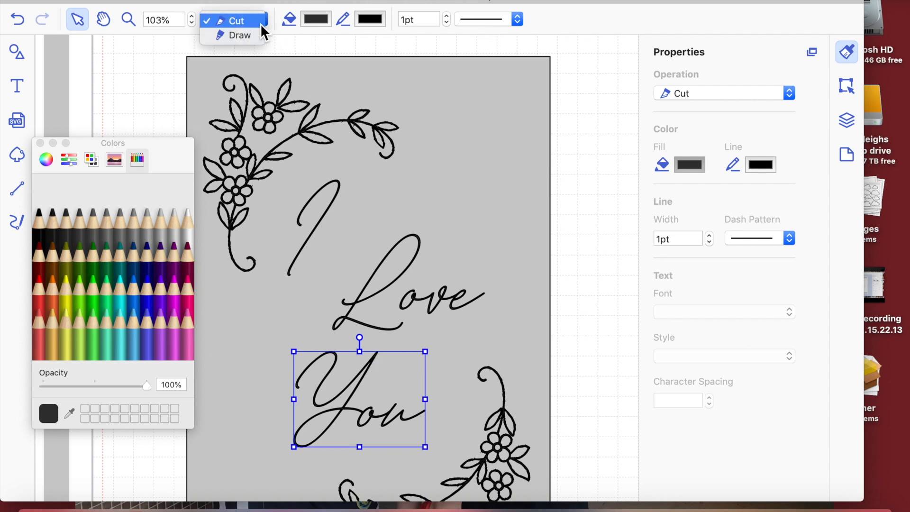
pyautogui.click(250, 35)
pyautogui.click(614, 141)
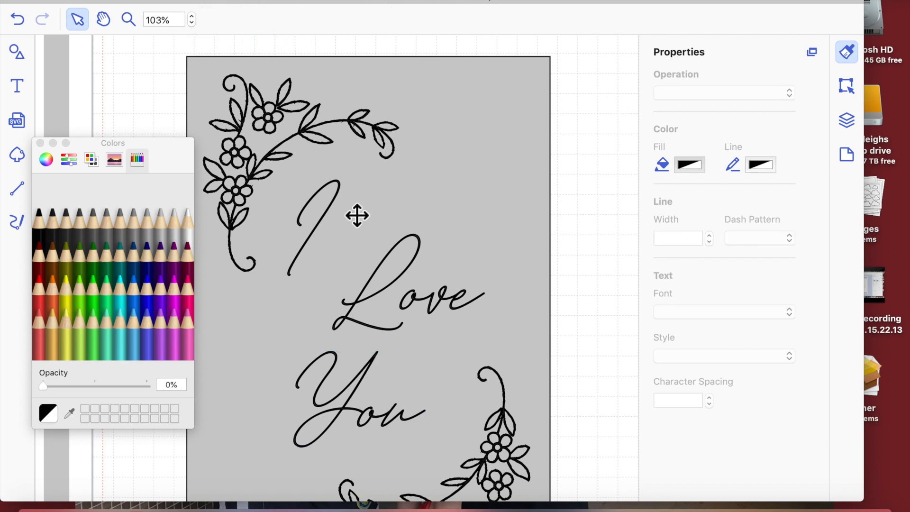
pyautogui.click(344, 193)
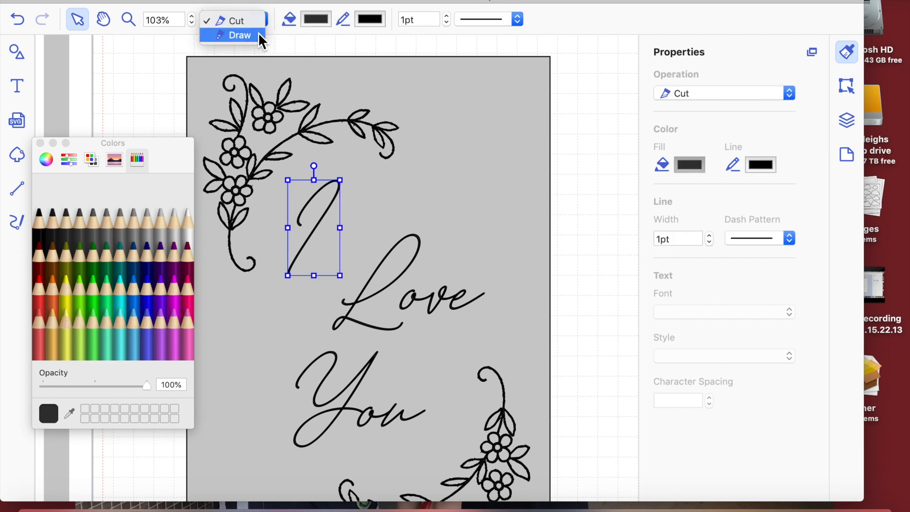
pyautogui.click(257, 35)
# - Check the operation assigned to both floral corner ornaments and close the colour palette
pyautogui.click(275, 117)
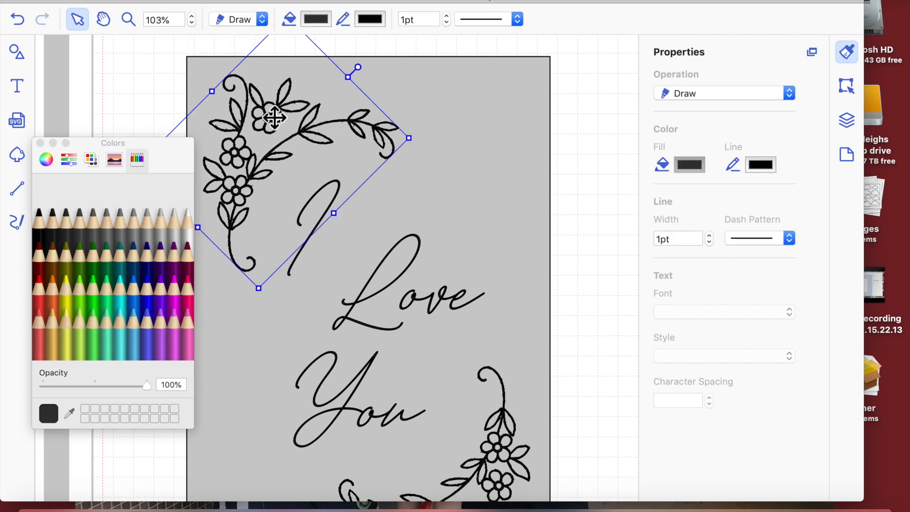
pyautogui.click(505, 444)
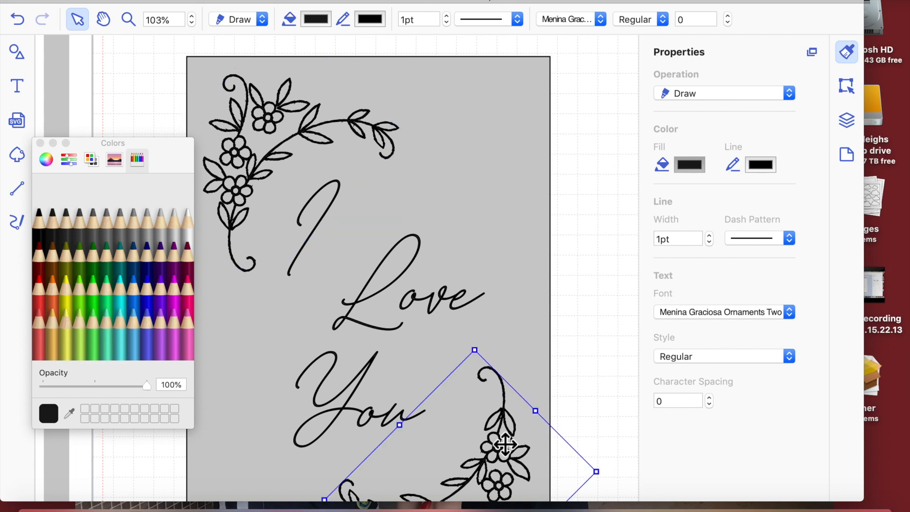
pyautogui.click(40, 142)
pyautogui.click(599, 262)
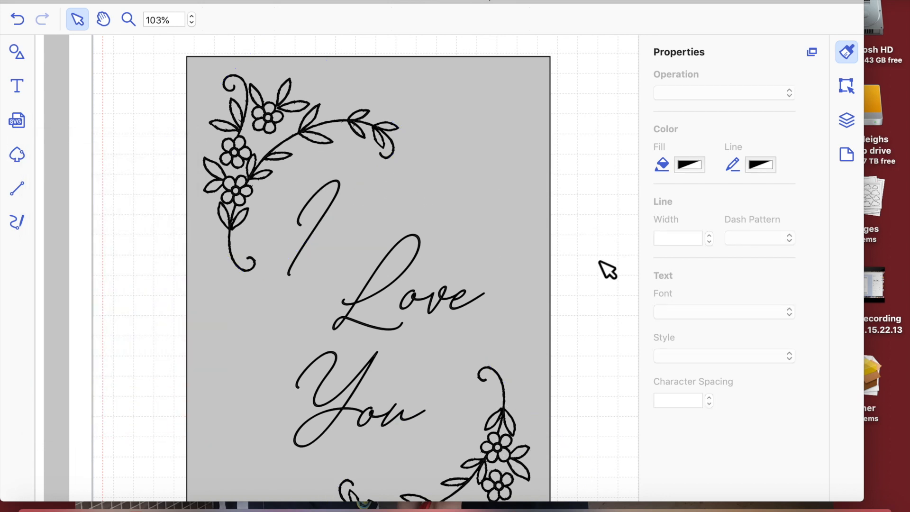
# - Try moving the original outlined card over the silver card and deleting it, and undo the deletion
pyautogui.scroll(-3, 585, 185)
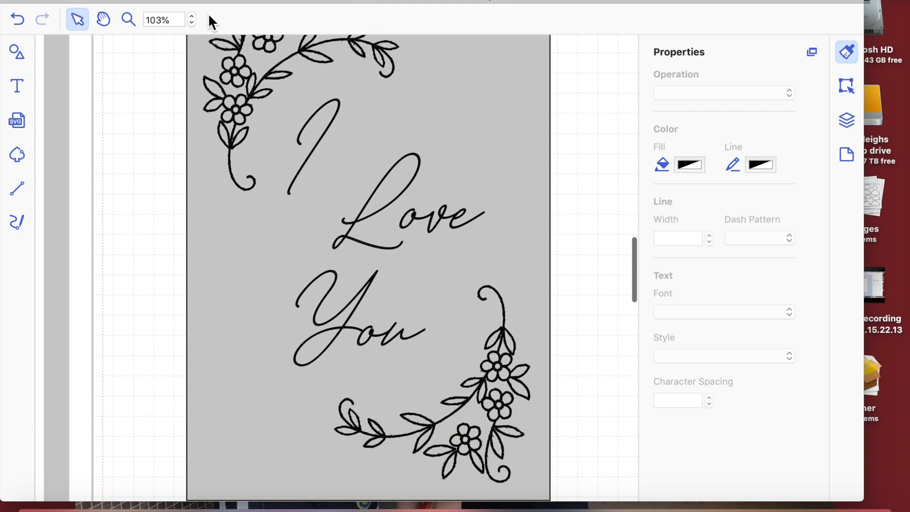
pyautogui.click(191, 22)
pyautogui.click(191, 22)
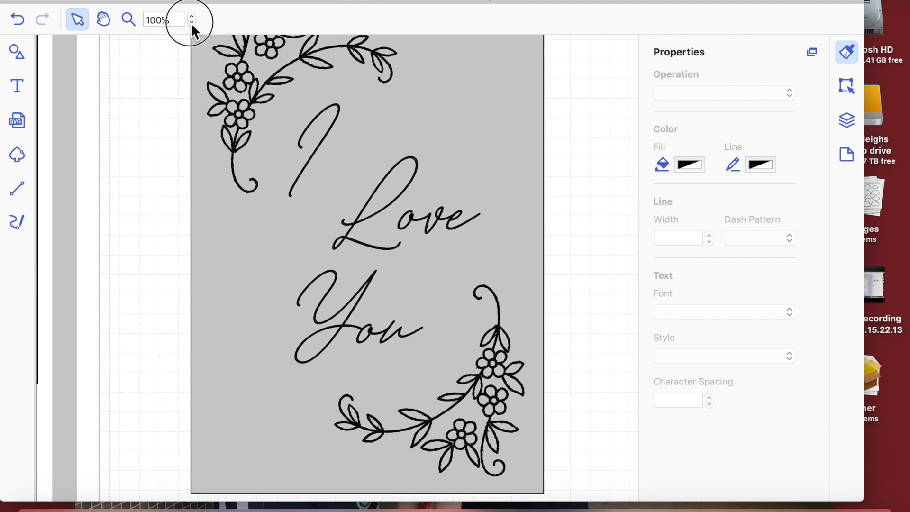
pyautogui.scroll(2, 155, 122)
pyautogui.scroll(-2, 155, 123)
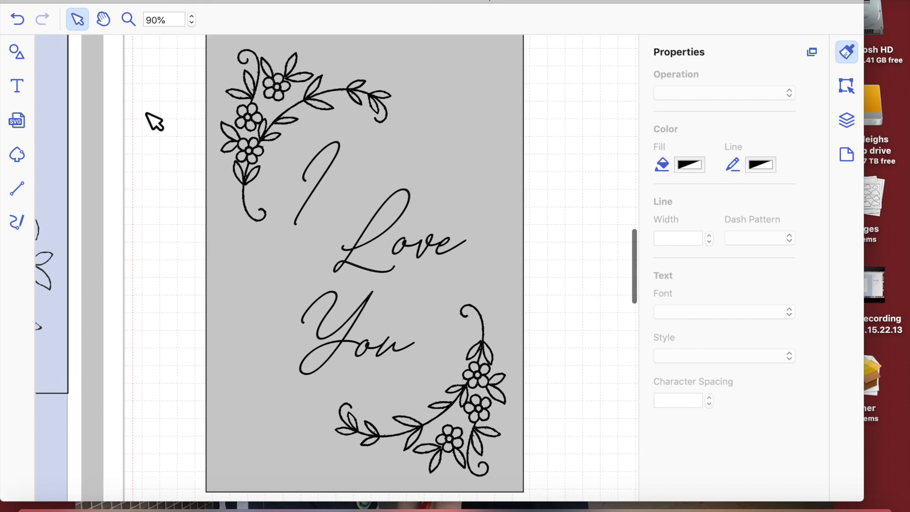
pyautogui.click(192, 23)
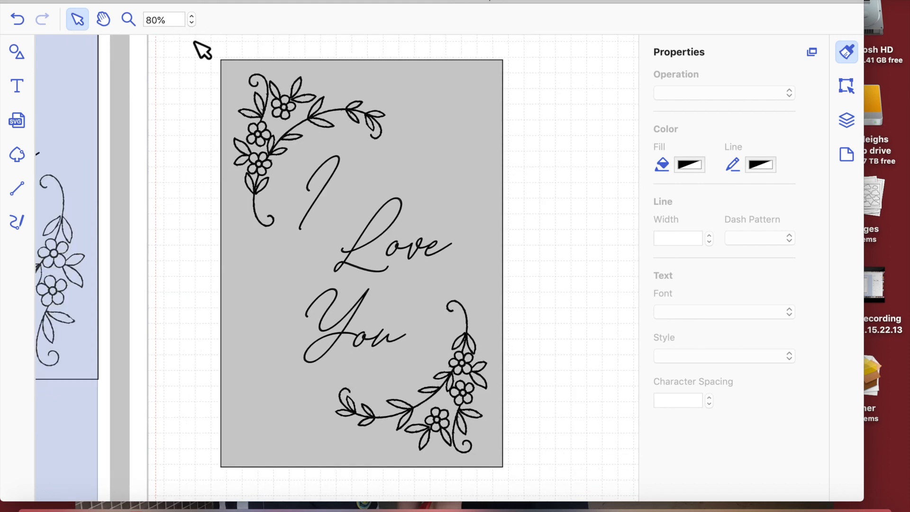
pyautogui.click(81, 186)
pyautogui.moveTo(434, 205); pyautogui.dragTo(411, 209)
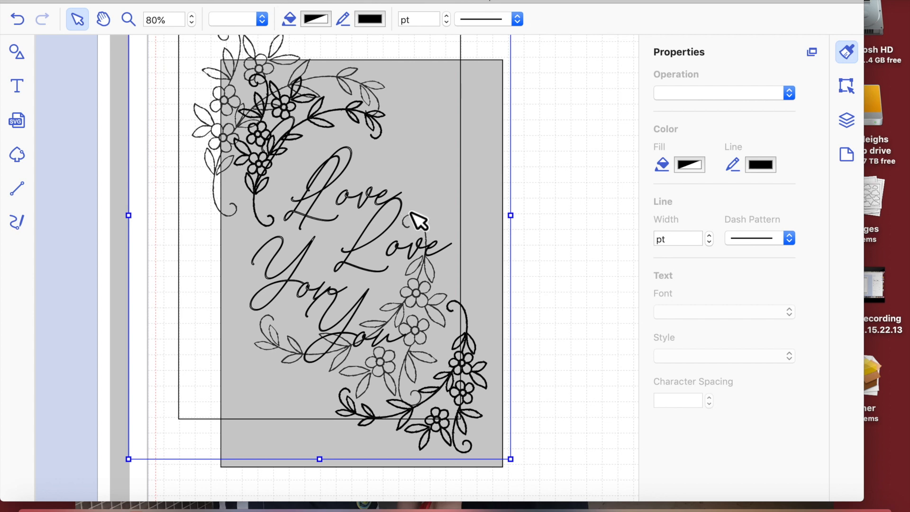
pyautogui.press('Delete')
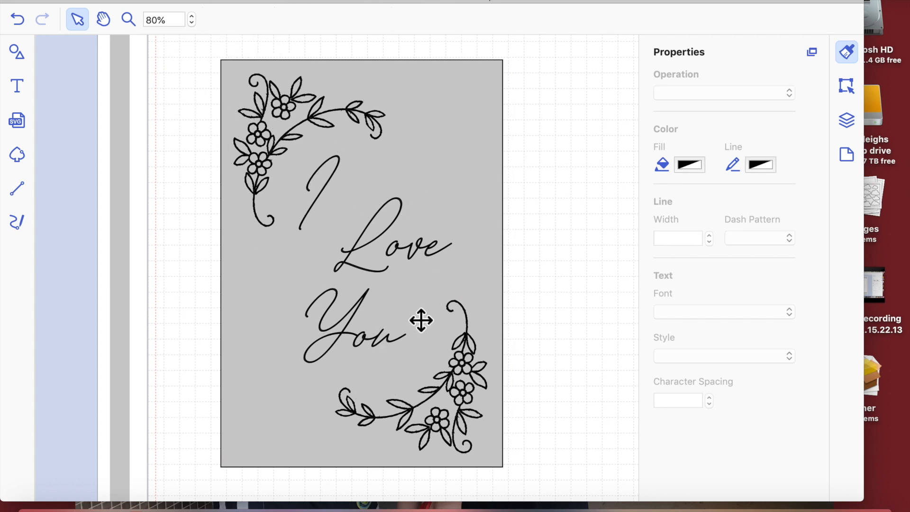
pyautogui.click(12, 23)
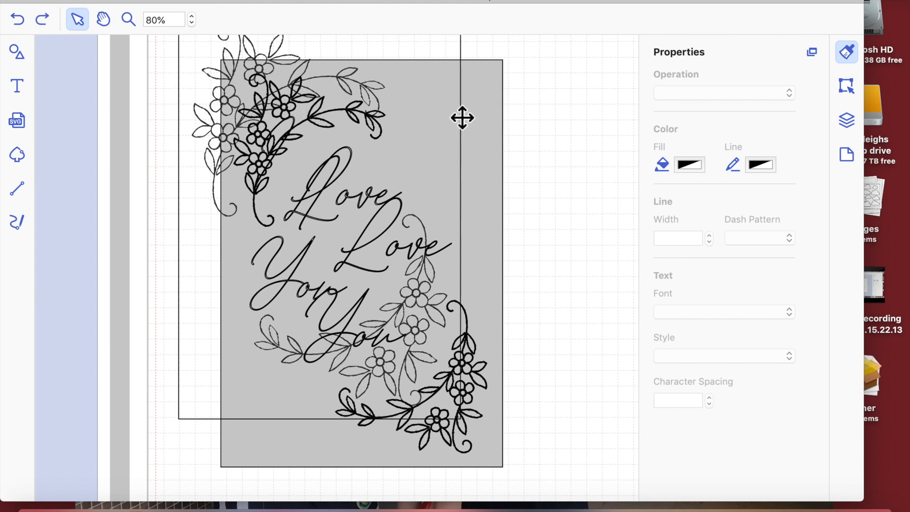
# - Try to delete the silver rectangle and its lower floral ornament out of the overlapping artwork
pyautogui.click(487, 131)
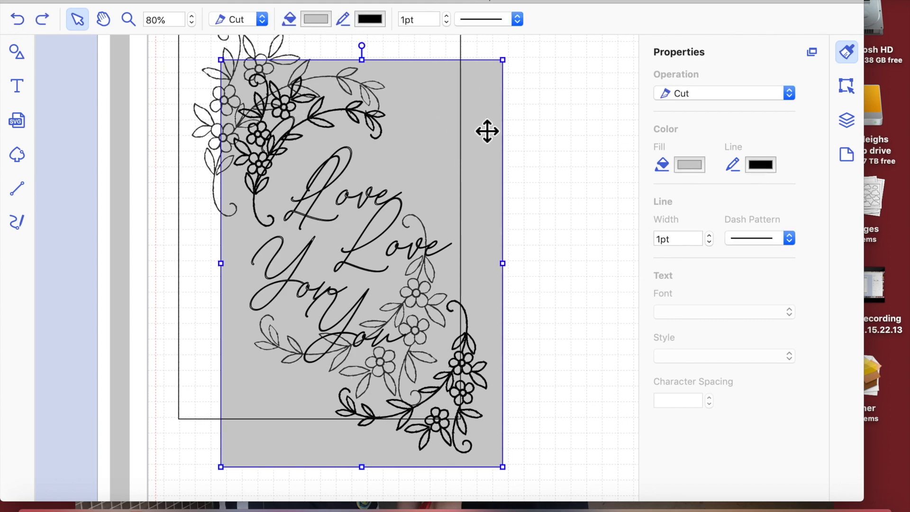
pyautogui.press('Delete')
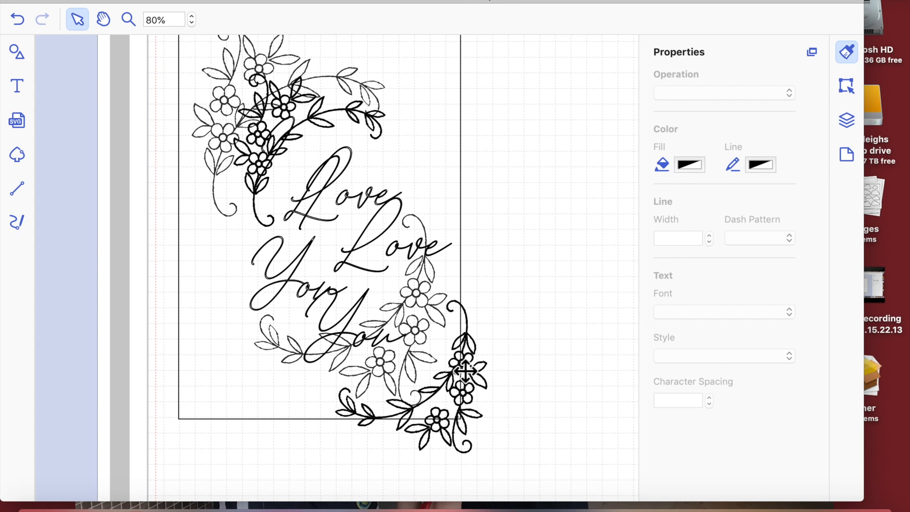
pyautogui.moveTo(504, 378)
pyautogui.mouseDown()
pyautogui.moveTo(545, 378)
pyautogui.moveTo(598, 360)
pyautogui.mouseUp()
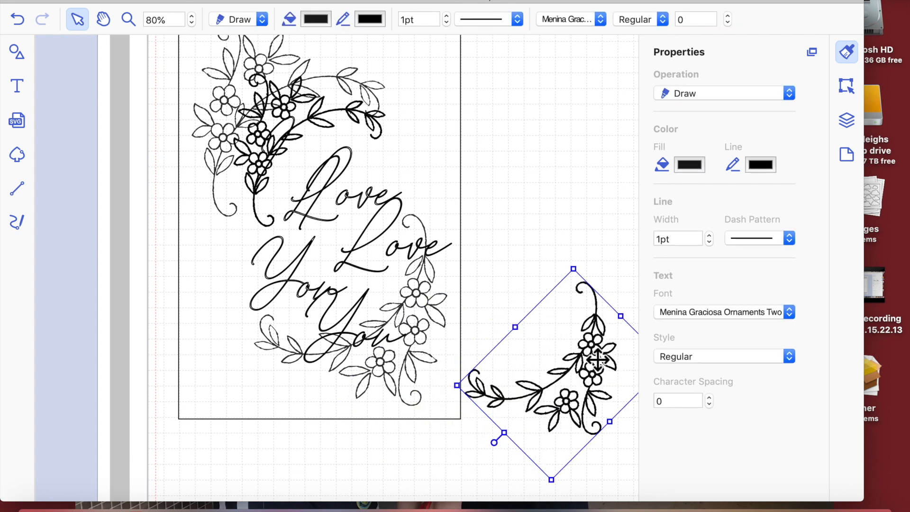
pyautogui.press('Delete')
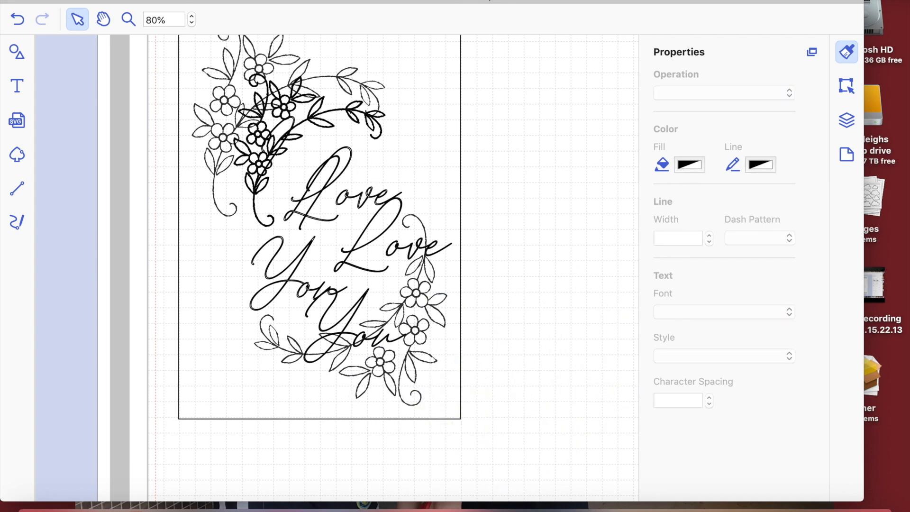
# - Undo the deletions, the ornament move and the original card's move
pyautogui.click(22, 21)
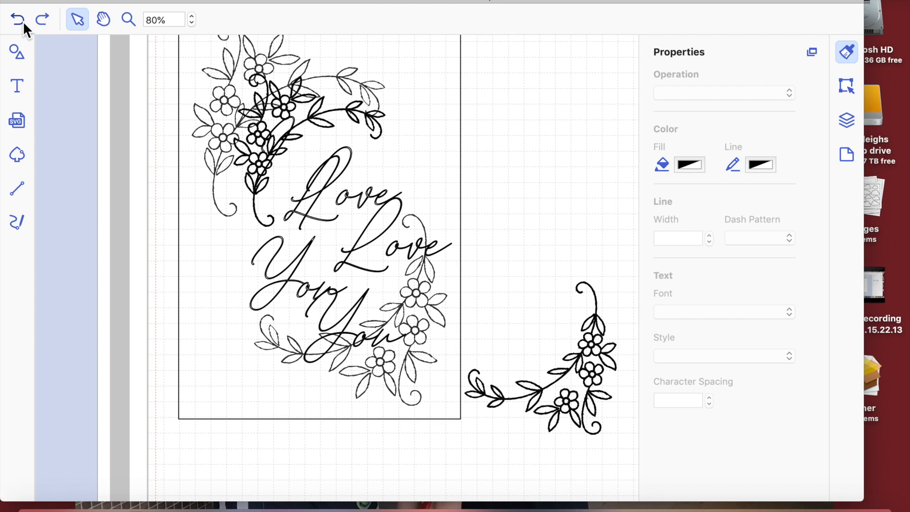
pyautogui.click(23, 21)
pyautogui.click(23, 21)
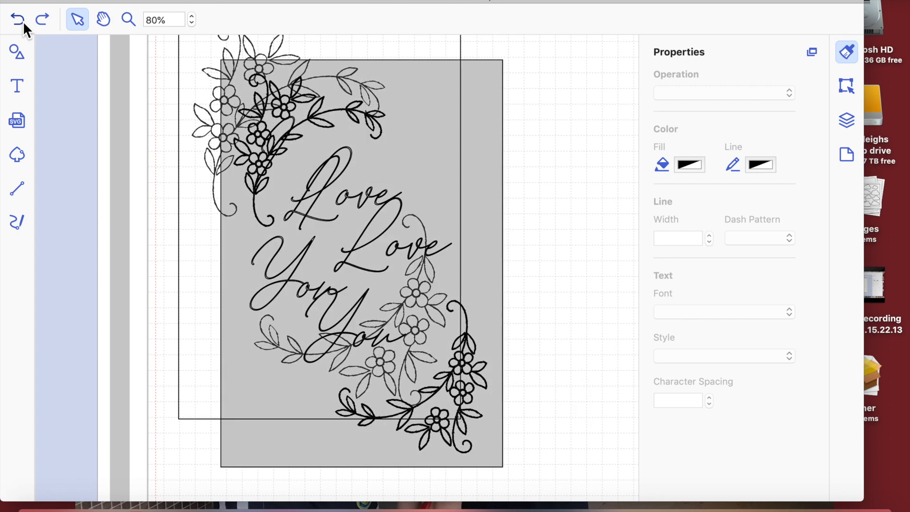
pyautogui.click(195, 61)
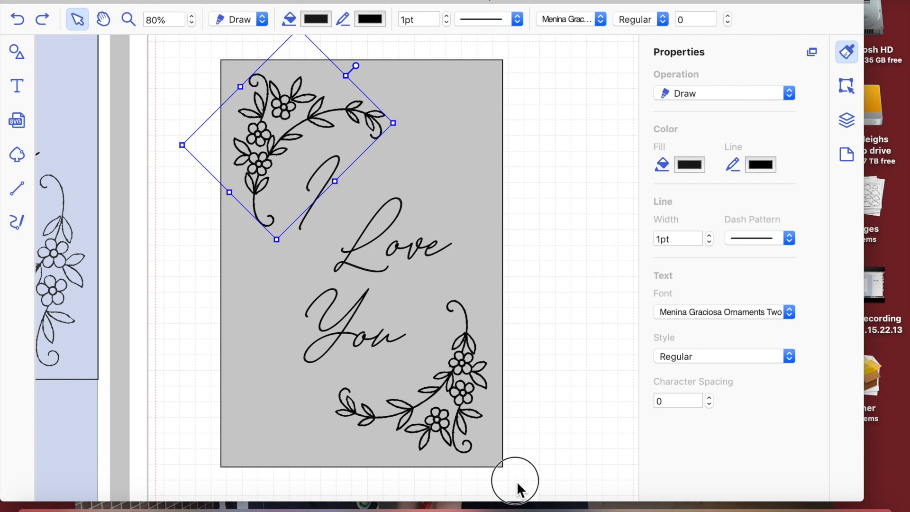
# - Delete the entire recreated silver card with its words and ornaments, and move the original outlined card into its place on the mat
pyautogui.moveTo(526, 483); pyautogui.dragTo(223, 172)
pyautogui.press('Delete')
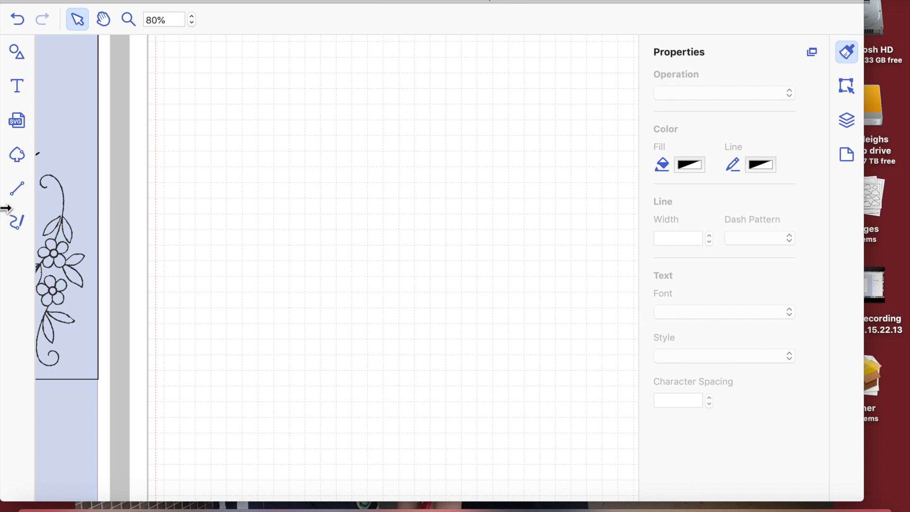
pyautogui.moveTo(69, 246); pyautogui.dragTo(461, 335)
pyautogui.click(605, 298)
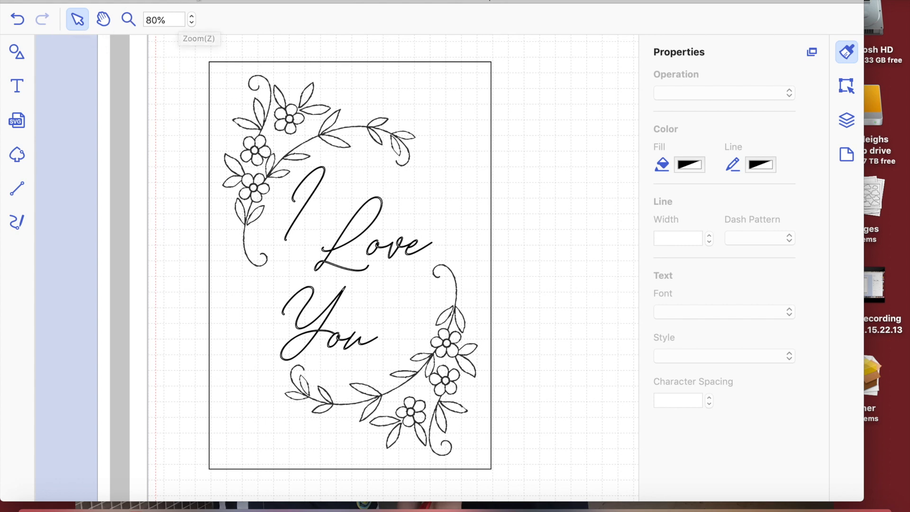
# - Look at the available commands for saving, exporting and transferring the design as an FCM file
pyautogui.click(187, 0)
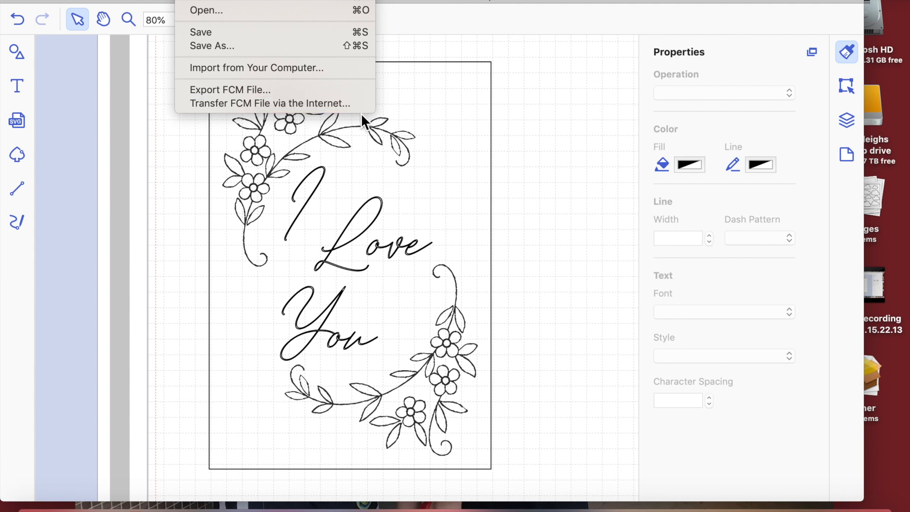
pyautogui.click(561, 99)
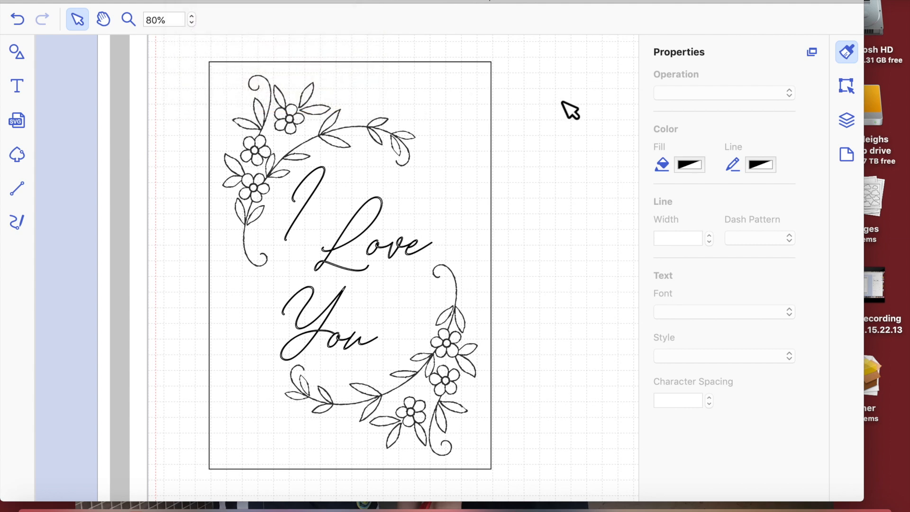